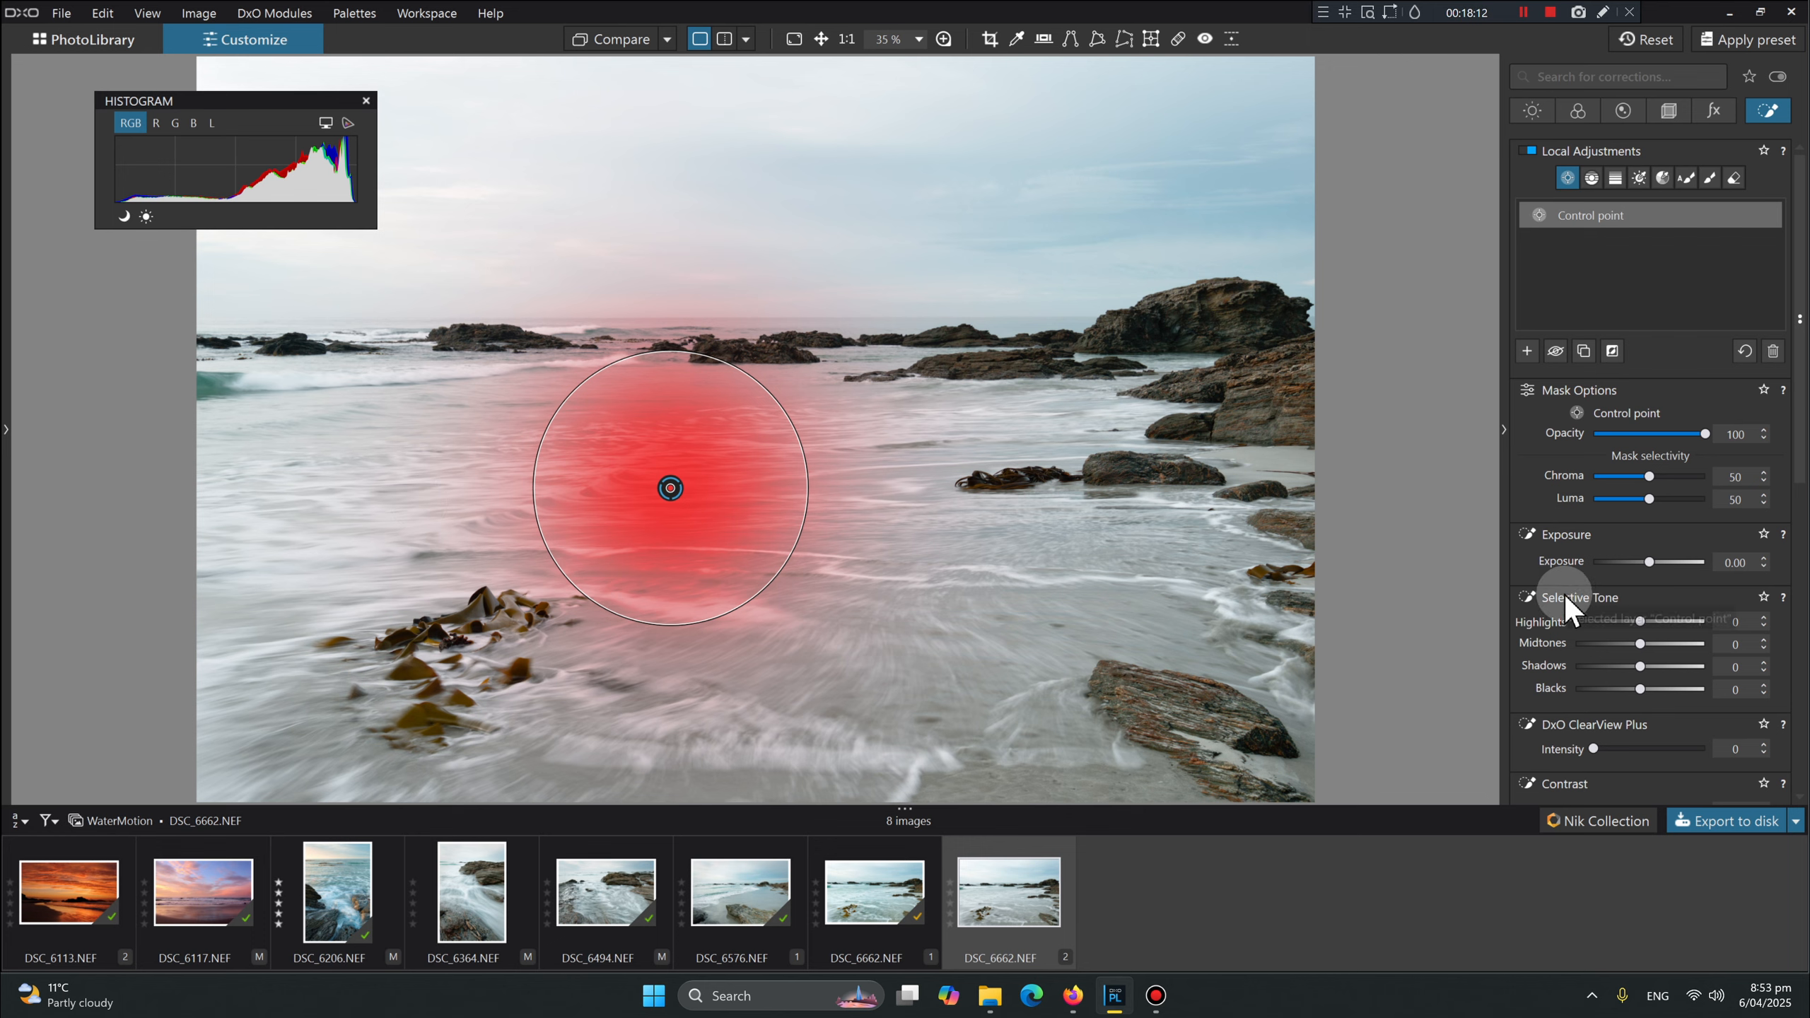
# Set the control point's ClearView Plus intensity to 55 and add a second, larger control point over the foreground surf.
pyautogui.scroll(-1, 1568, 627)
pyautogui.moveTo(1595, 657); pyautogui.dragTo(1658, 657)
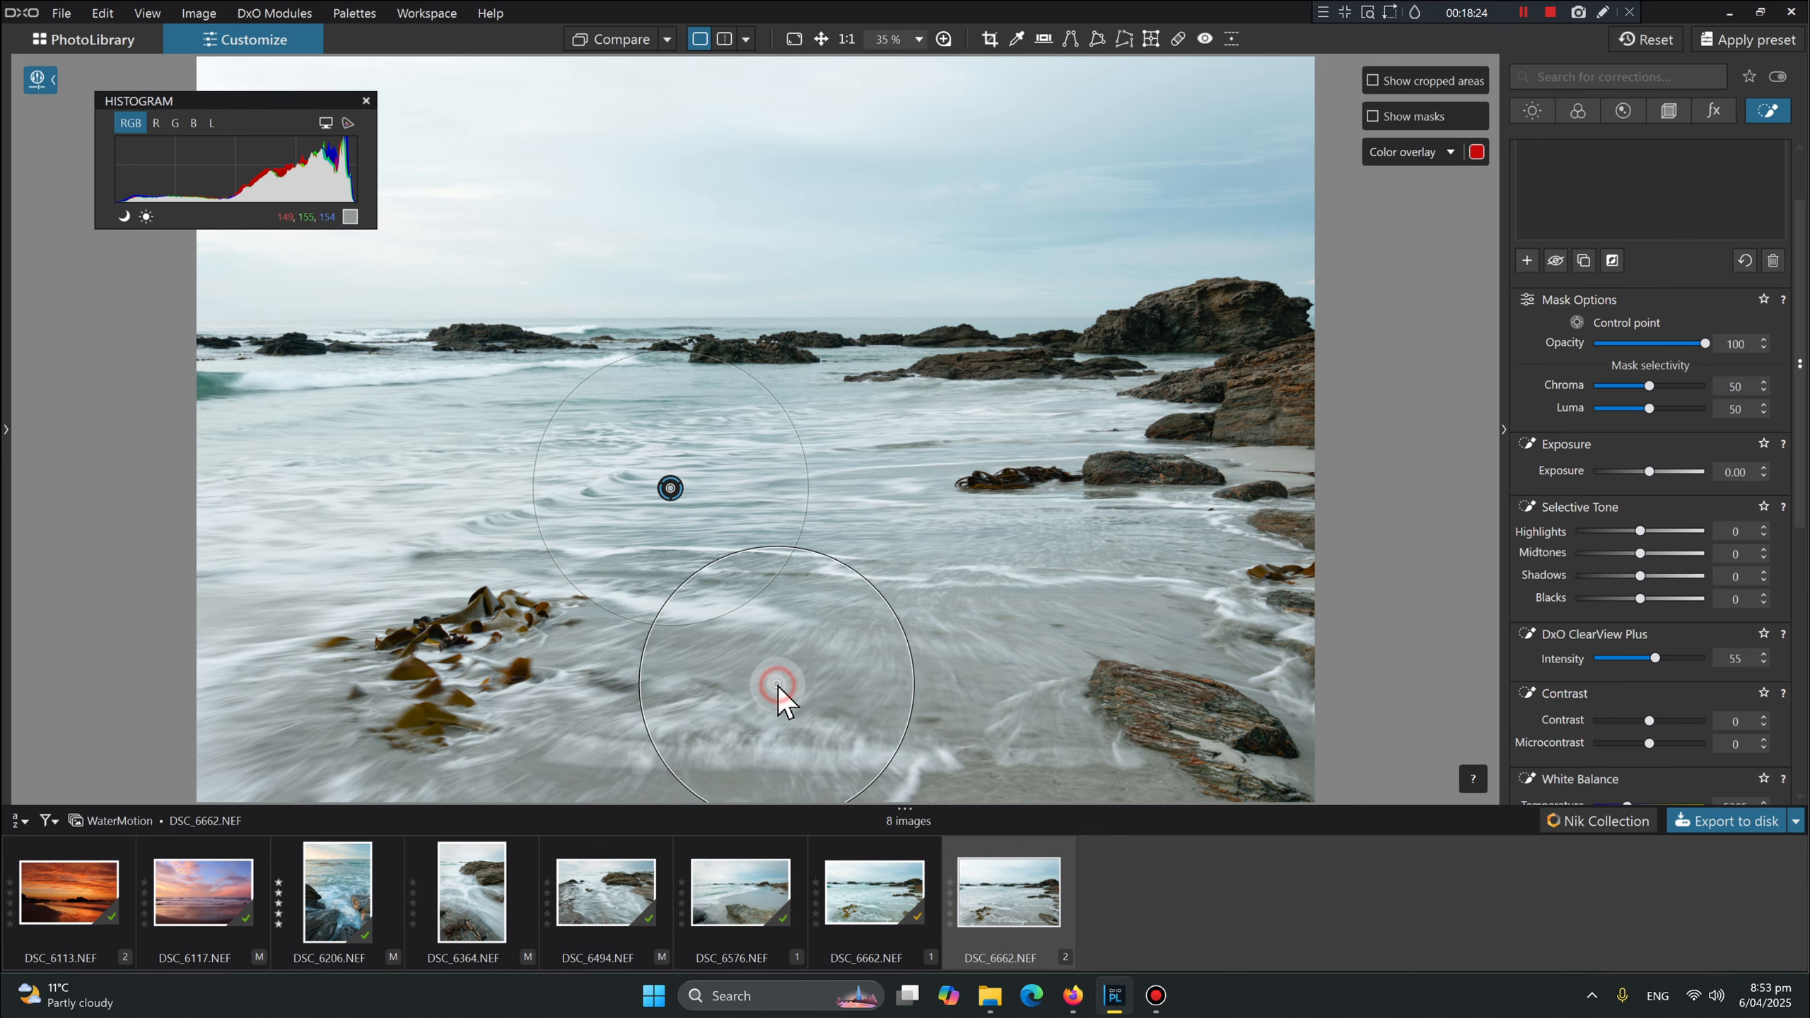
pyautogui.moveTo(892, 617); pyautogui.dragTo(1030, 565)
pyautogui.moveTo(775, 683); pyautogui.dragTo(796, 678)
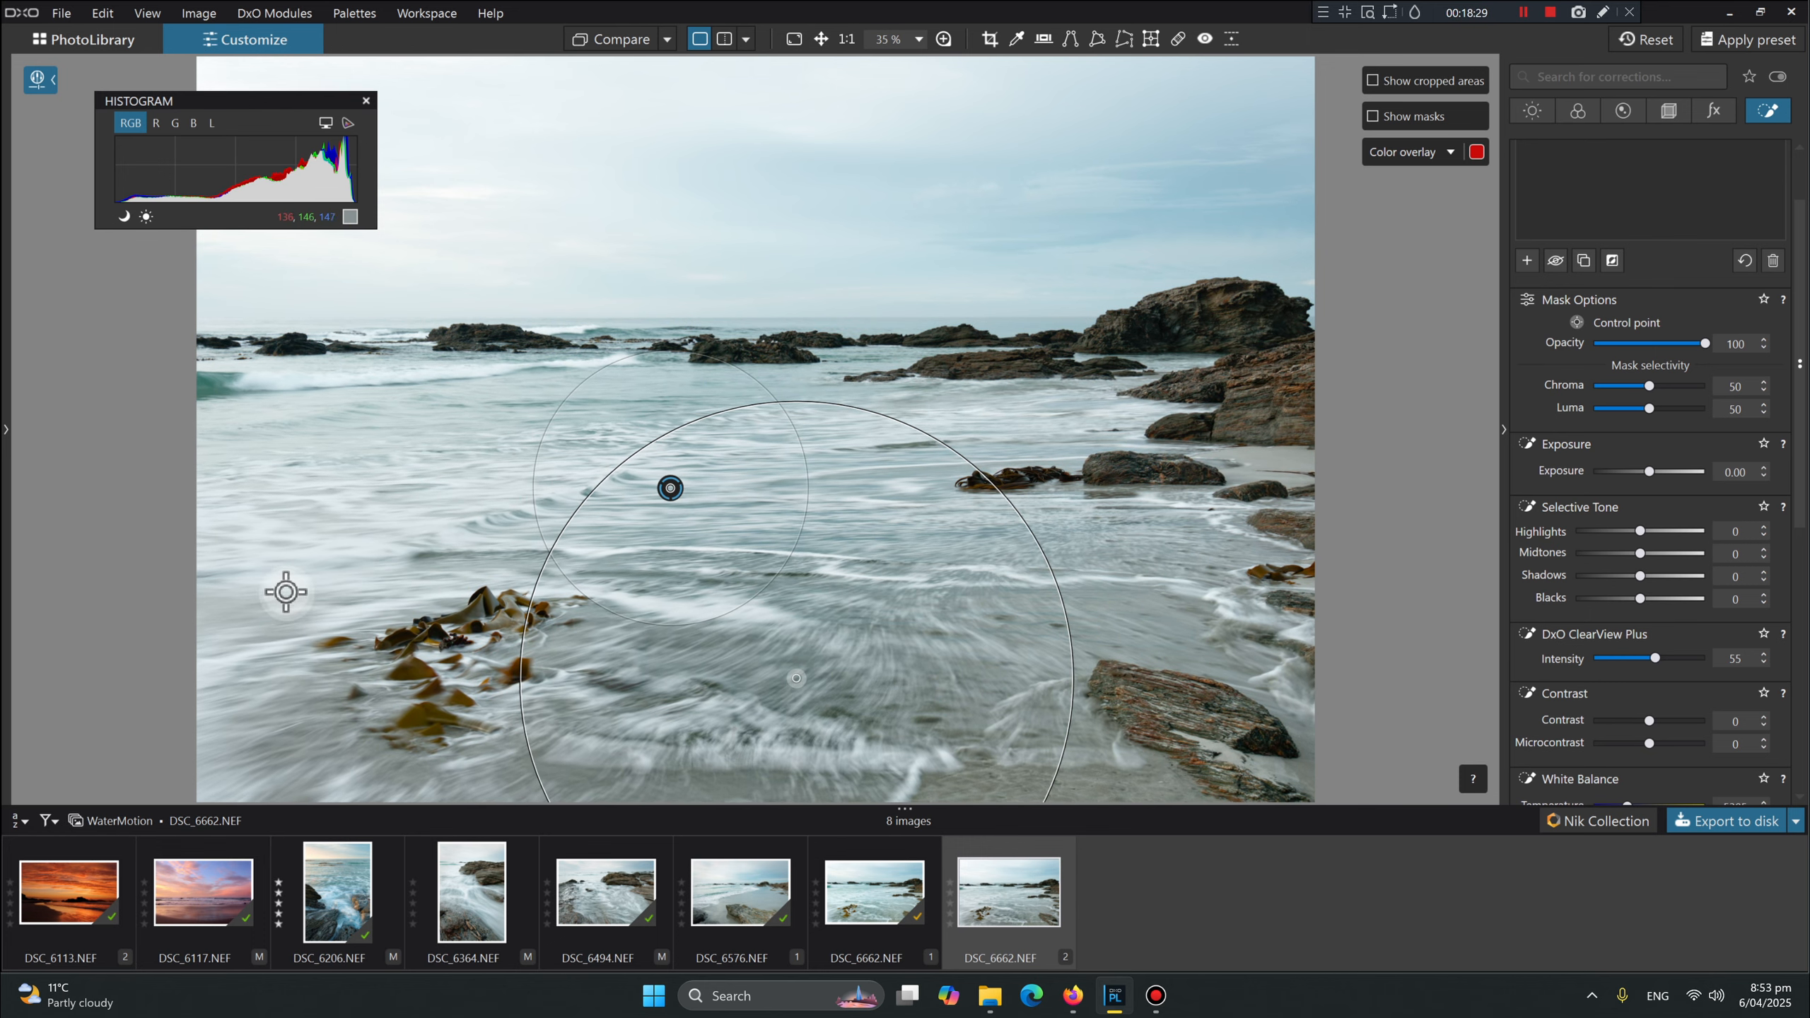
# Extend the mask with two smaller control points, on the water above the seaweed and on the surf below it.
pyautogui.click(336, 512)
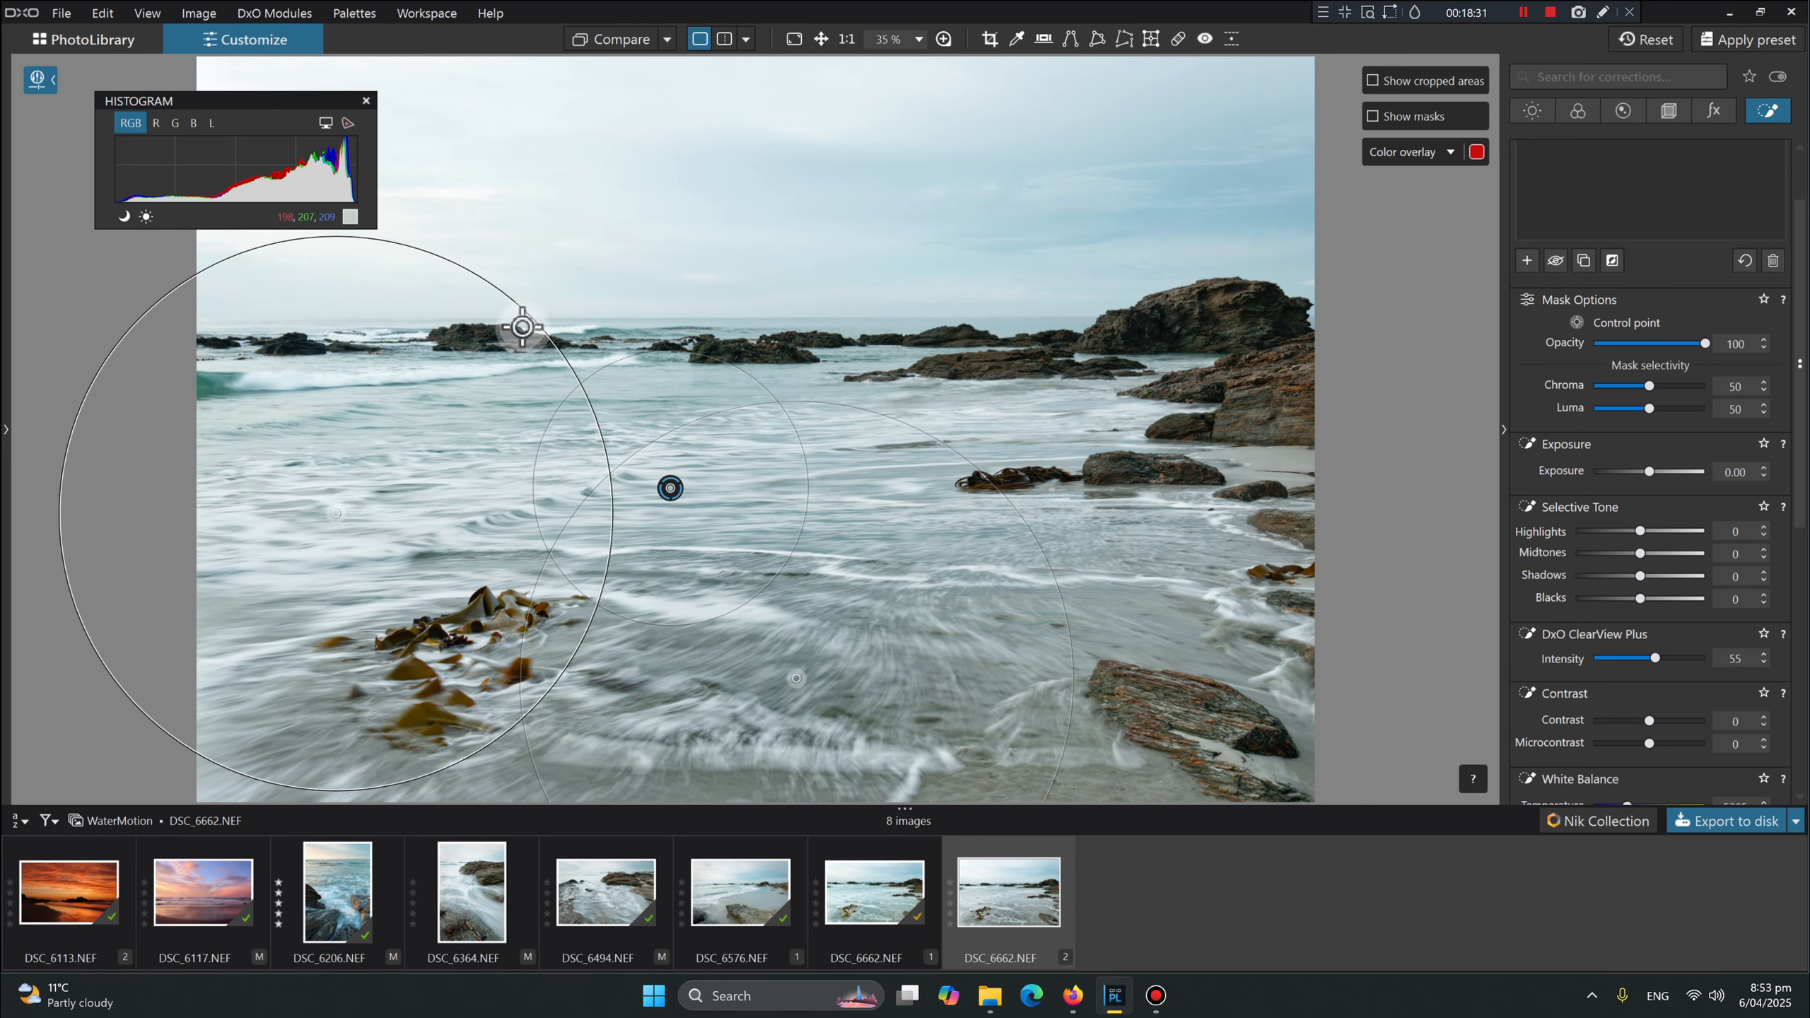
pyautogui.moveTo(538, 312); pyautogui.dragTo(490, 408)
pyautogui.moveTo(336, 515); pyautogui.dragTo(359, 518)
pyautogui.click(283, 775)
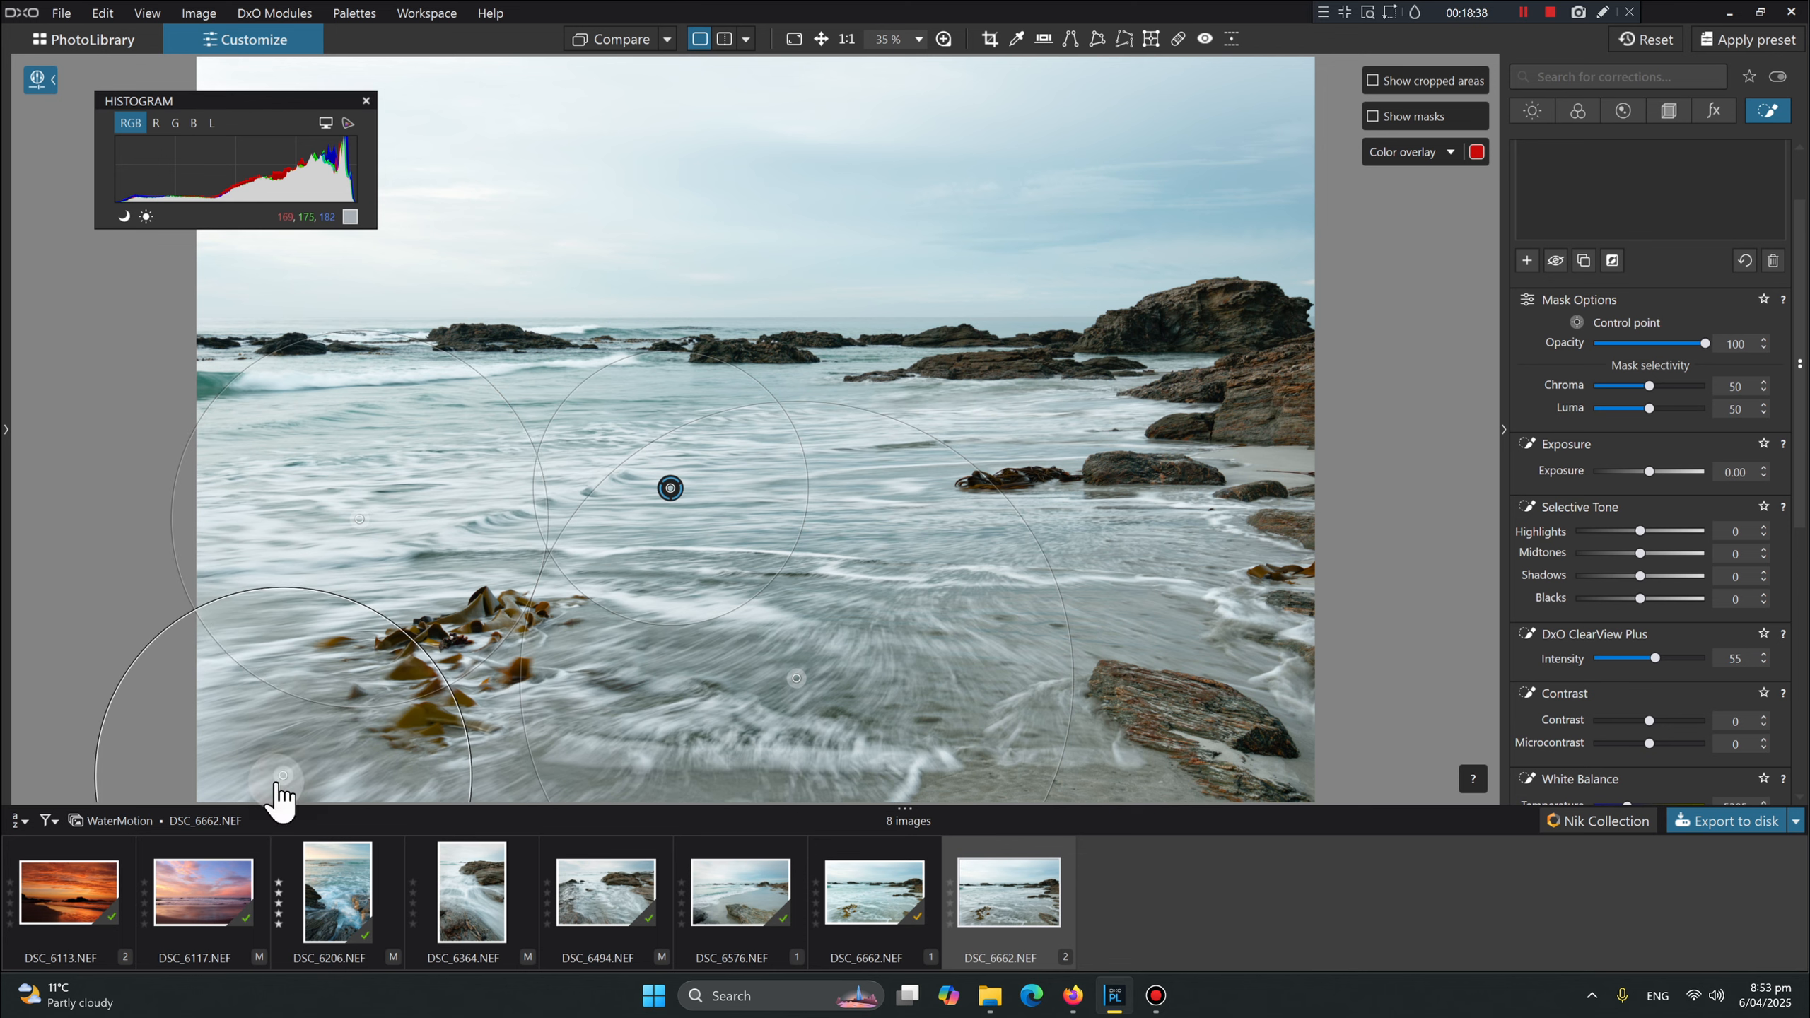
pyautogui.moveTo(447, 693); pyautogui.dragTo(388, 727)
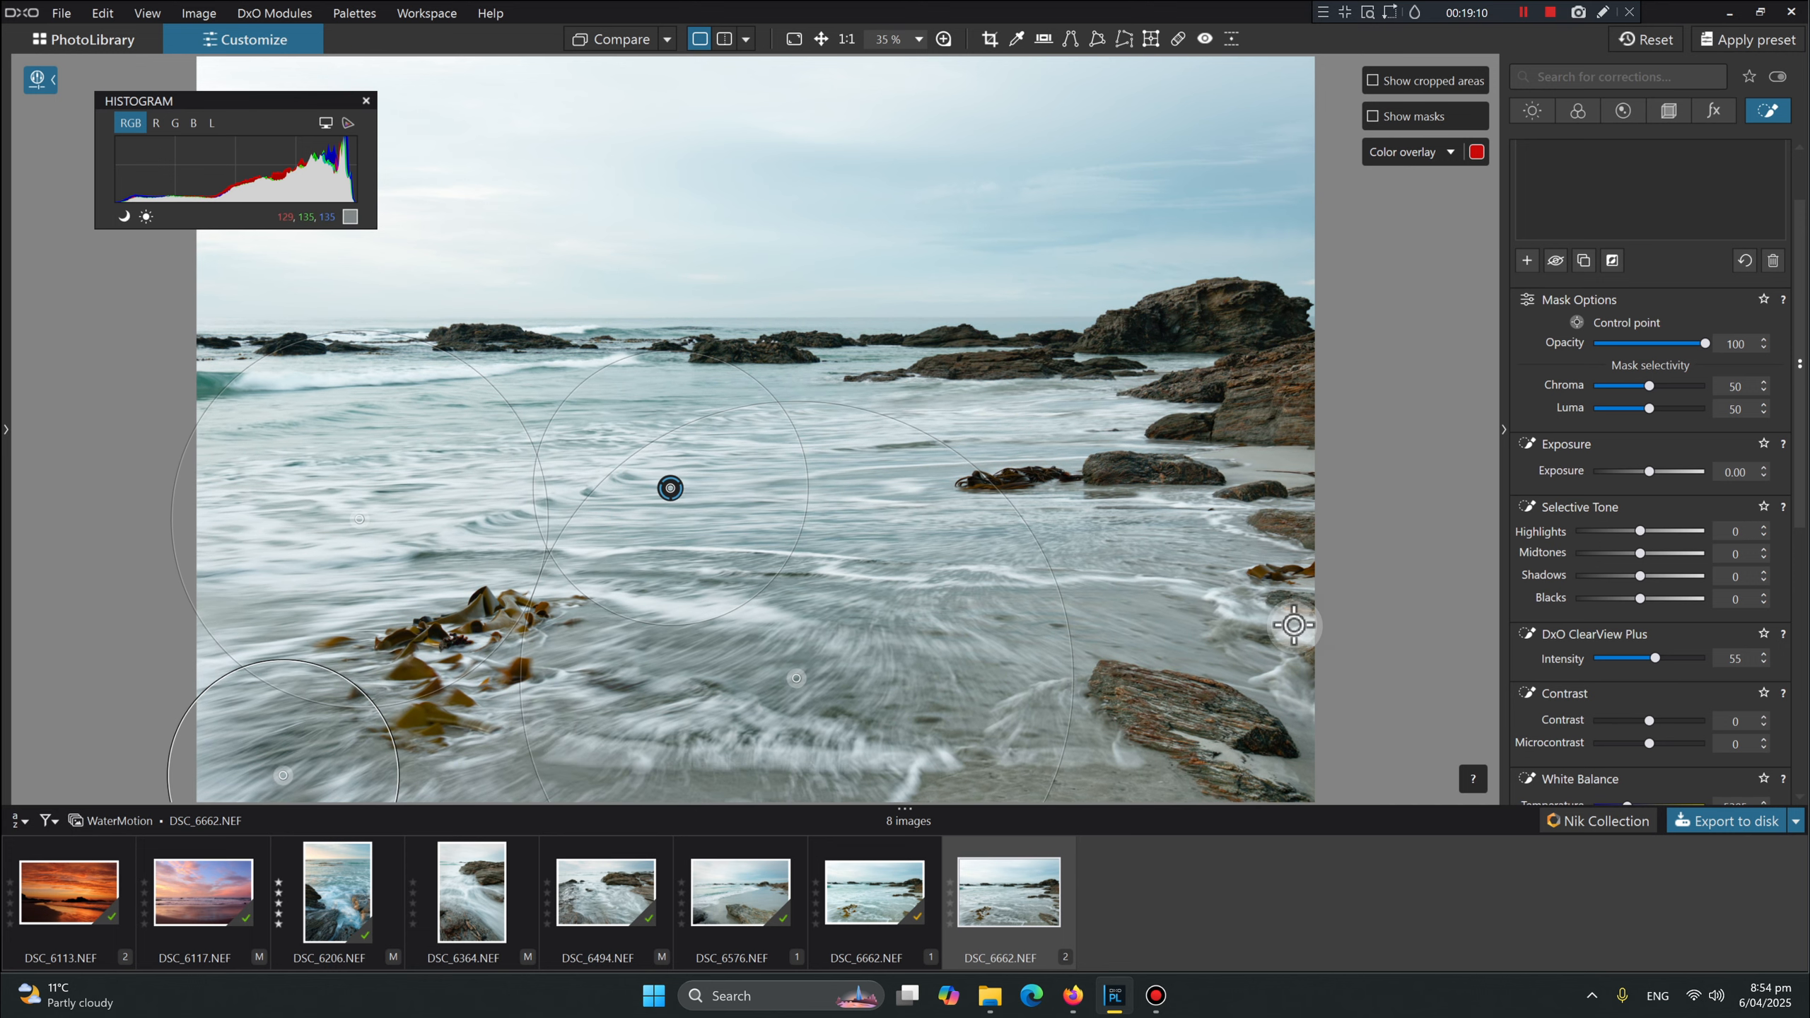
# Hide and reshow the control point adjustment to compare the water with and without it.
pyautogui.click(1561, 319)
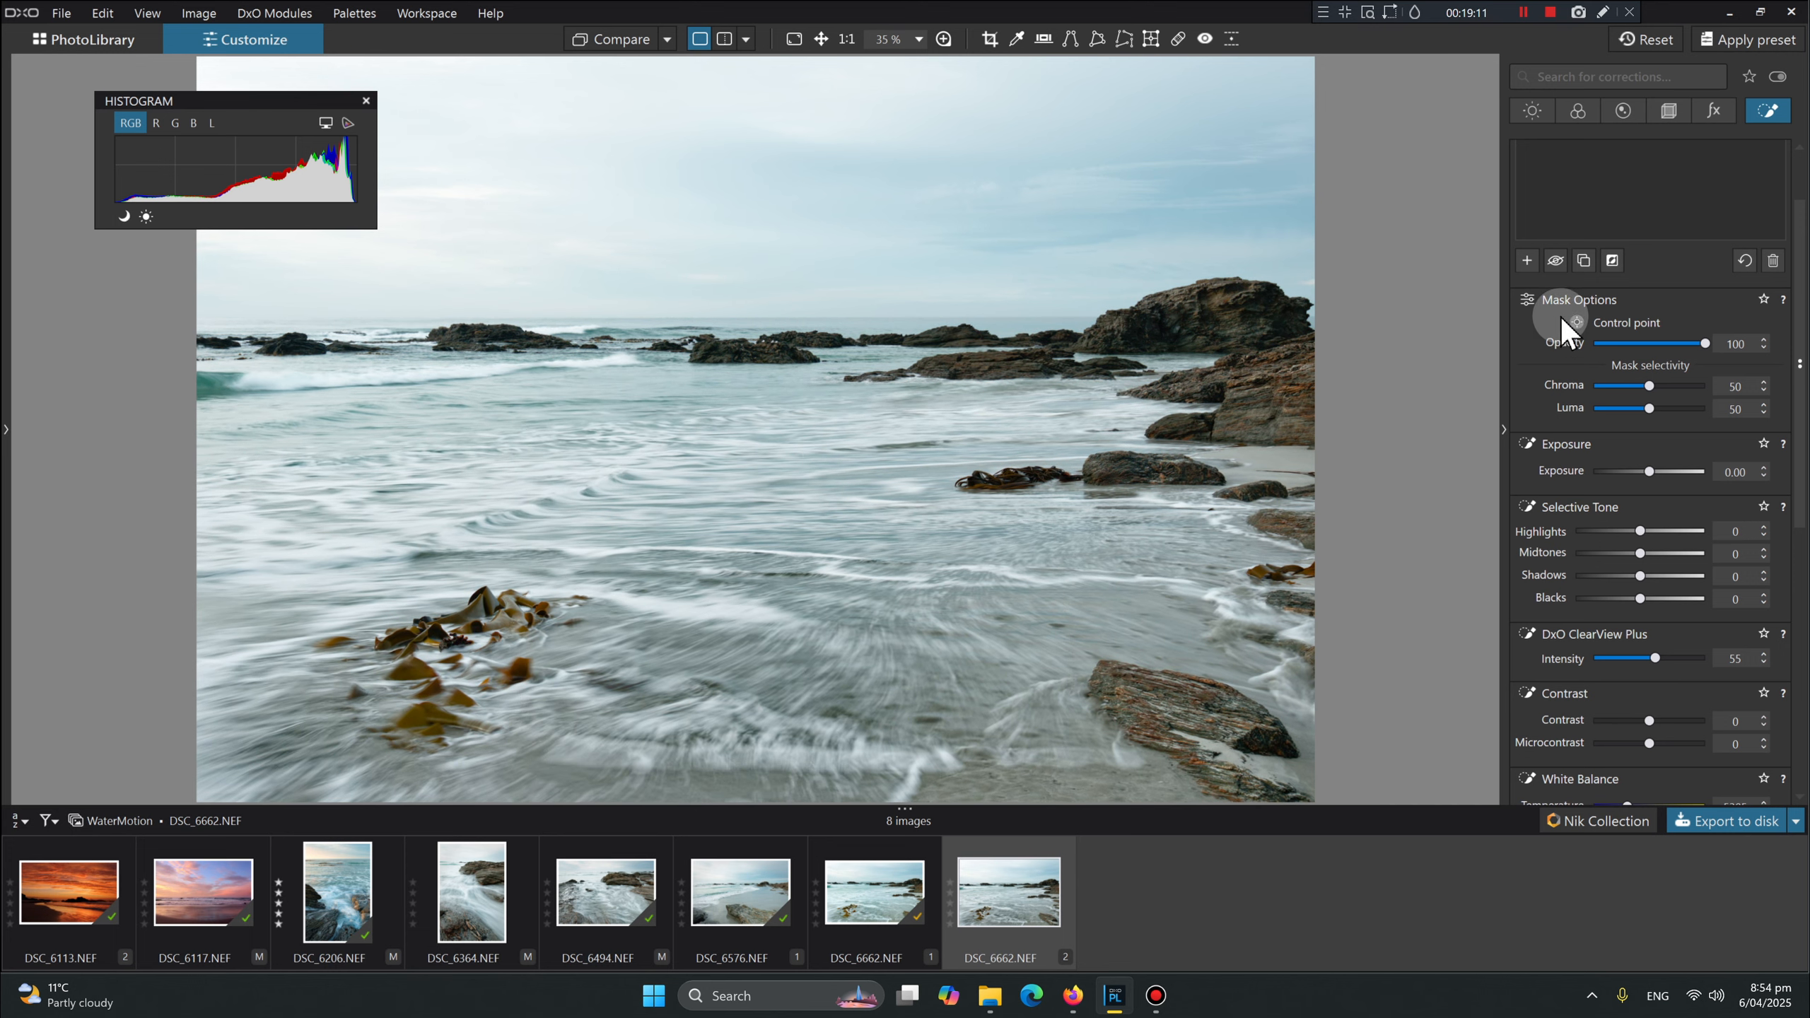
pyautogui.click(1556, 261)
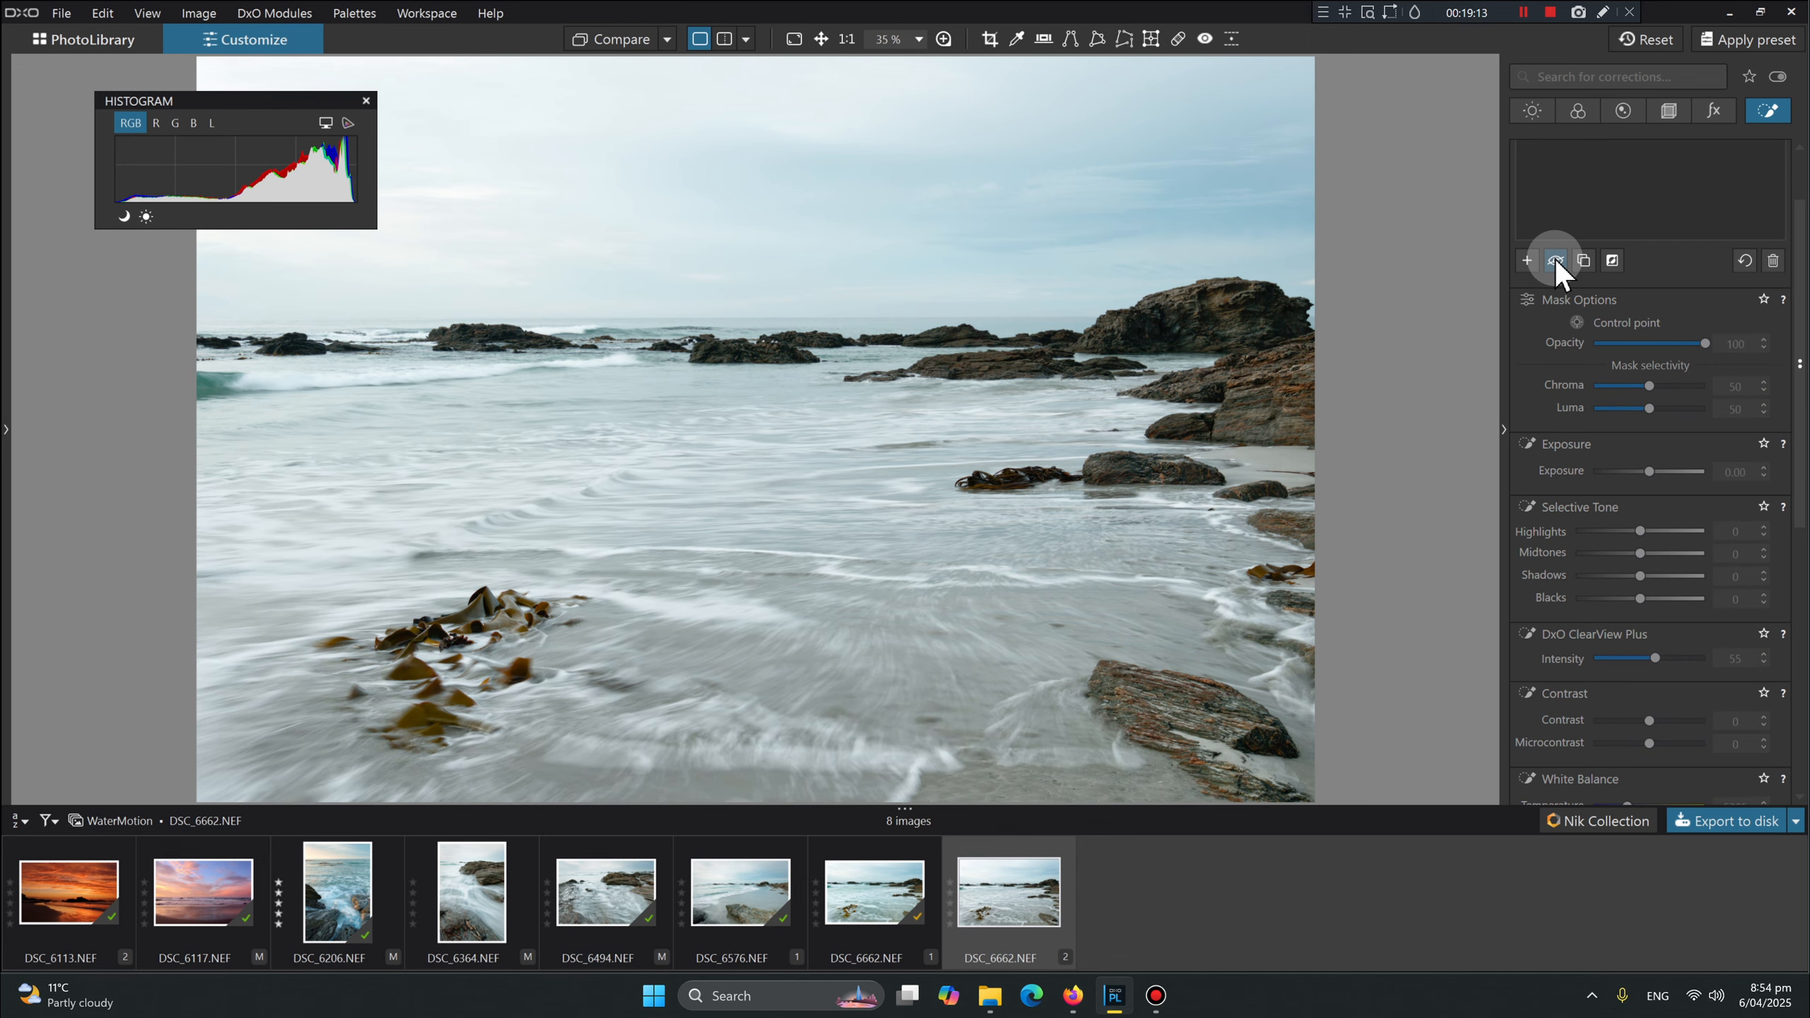
pyautogui.click(1555, 260)
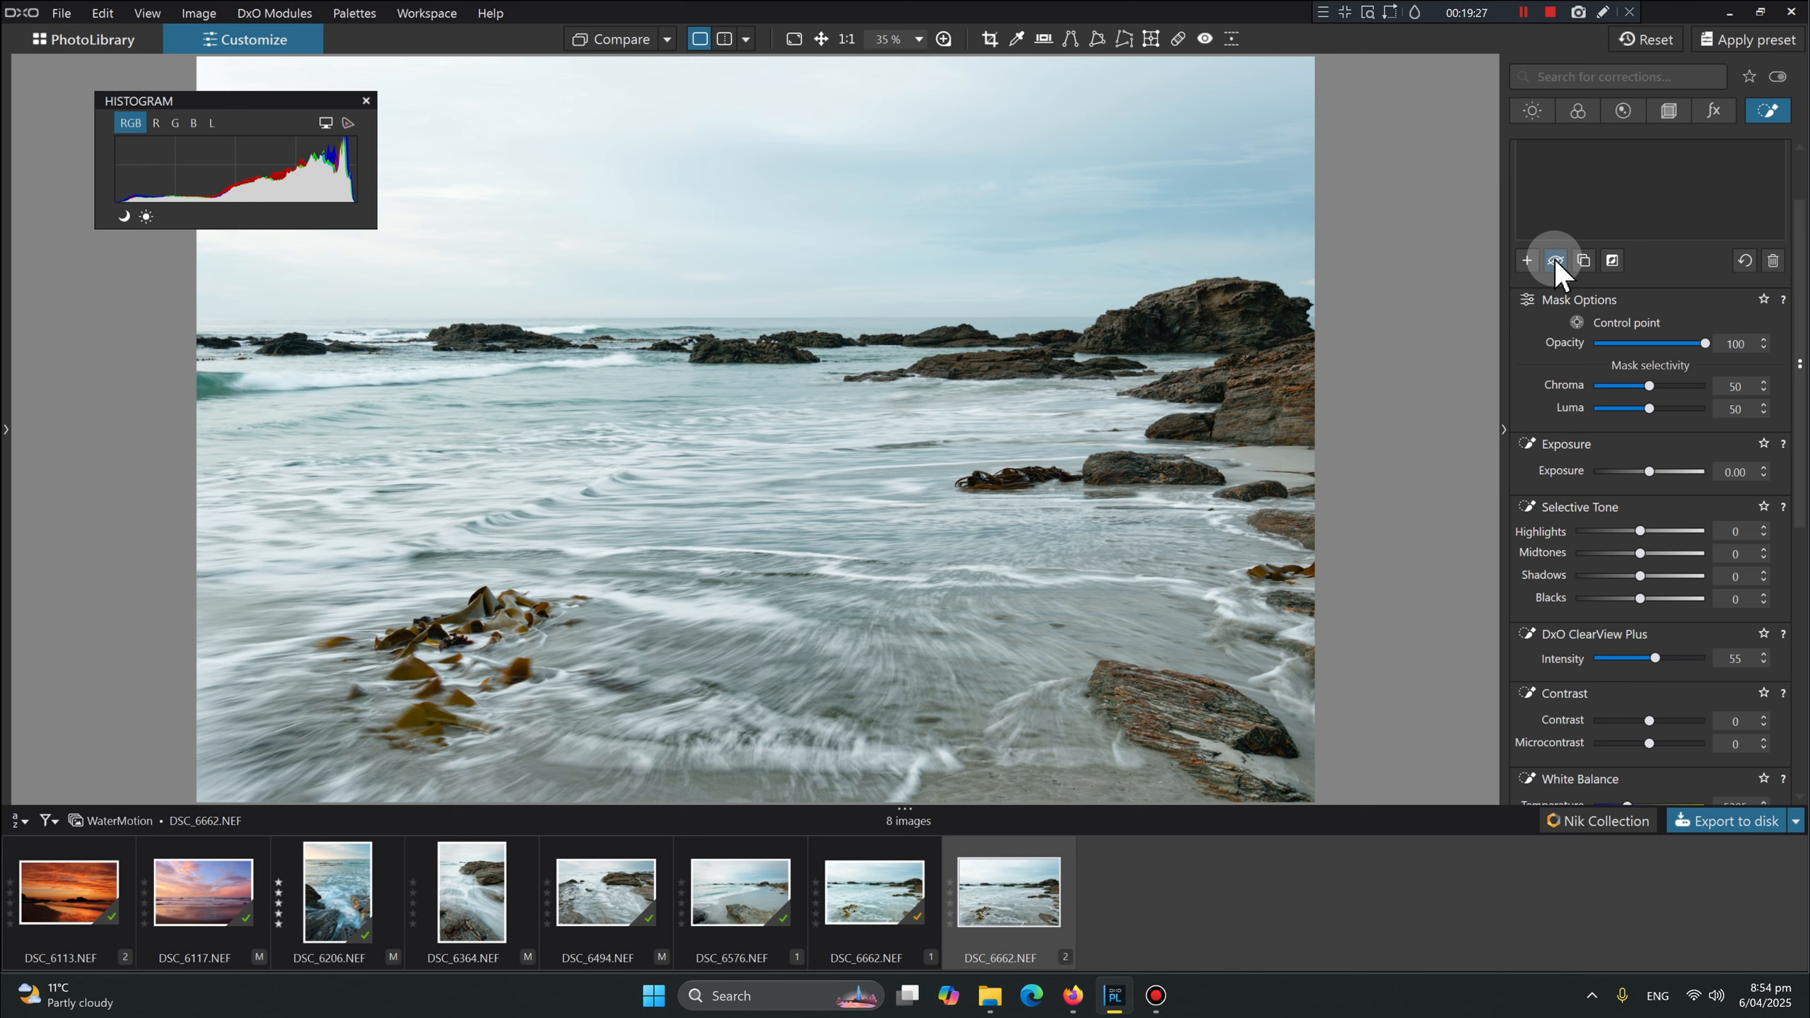
# Raise the HSL vibrancy of the water control point moderately and deselect the mask.
pyautogui.scroll(-8, 1533, 458)
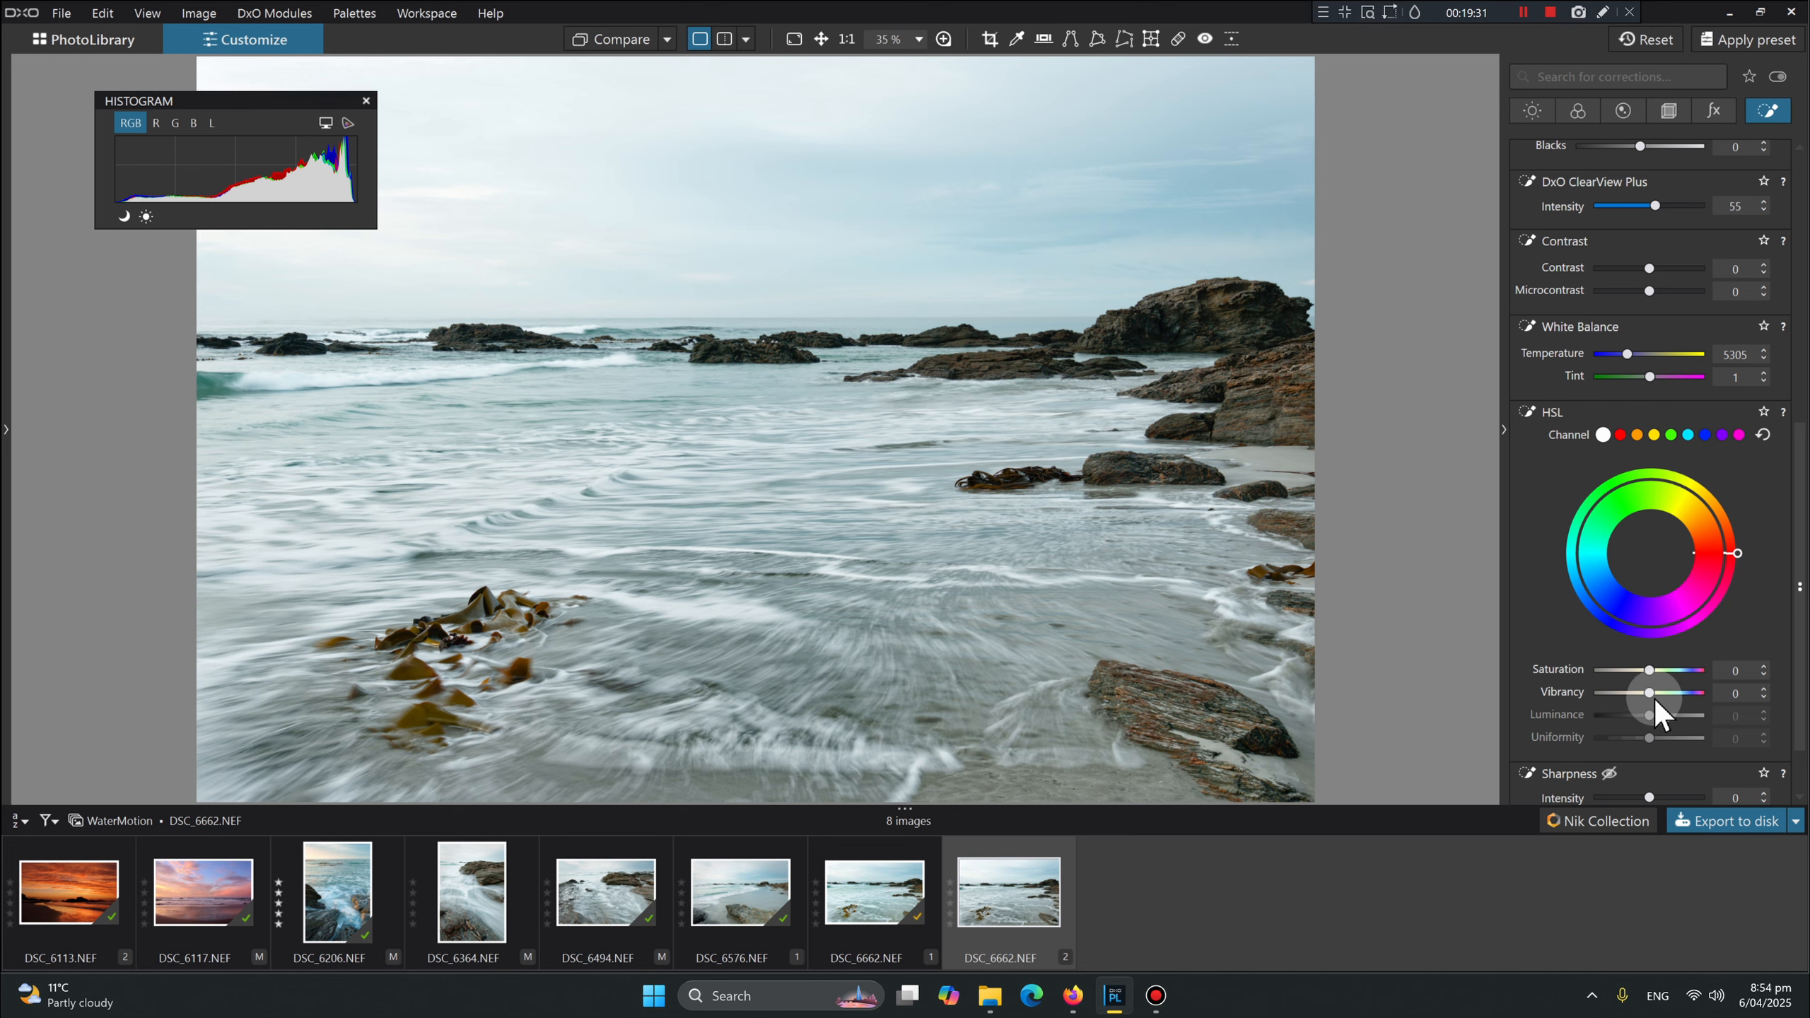
pyautogui.moveTo(1651, 693); pyautogui.dragTo(1666, 693)
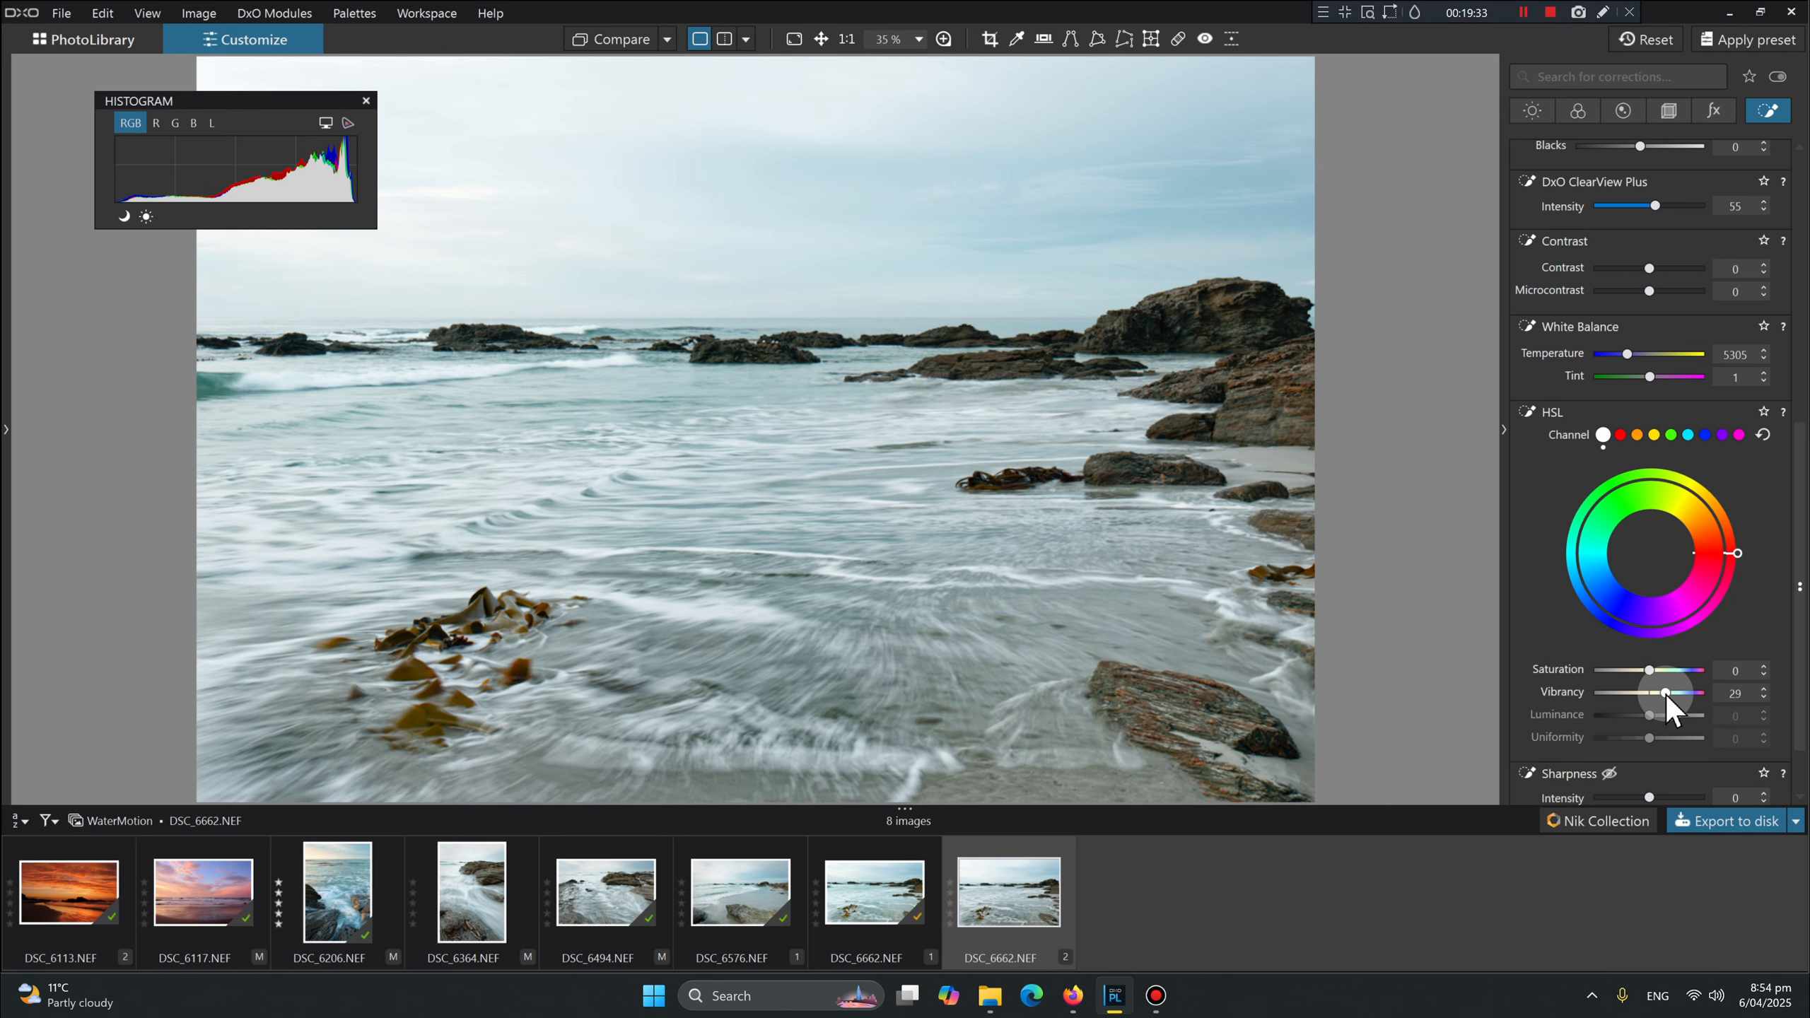
pyautogui.moveTo(1661, 696); pyautogui.dragTo(1659, 696)
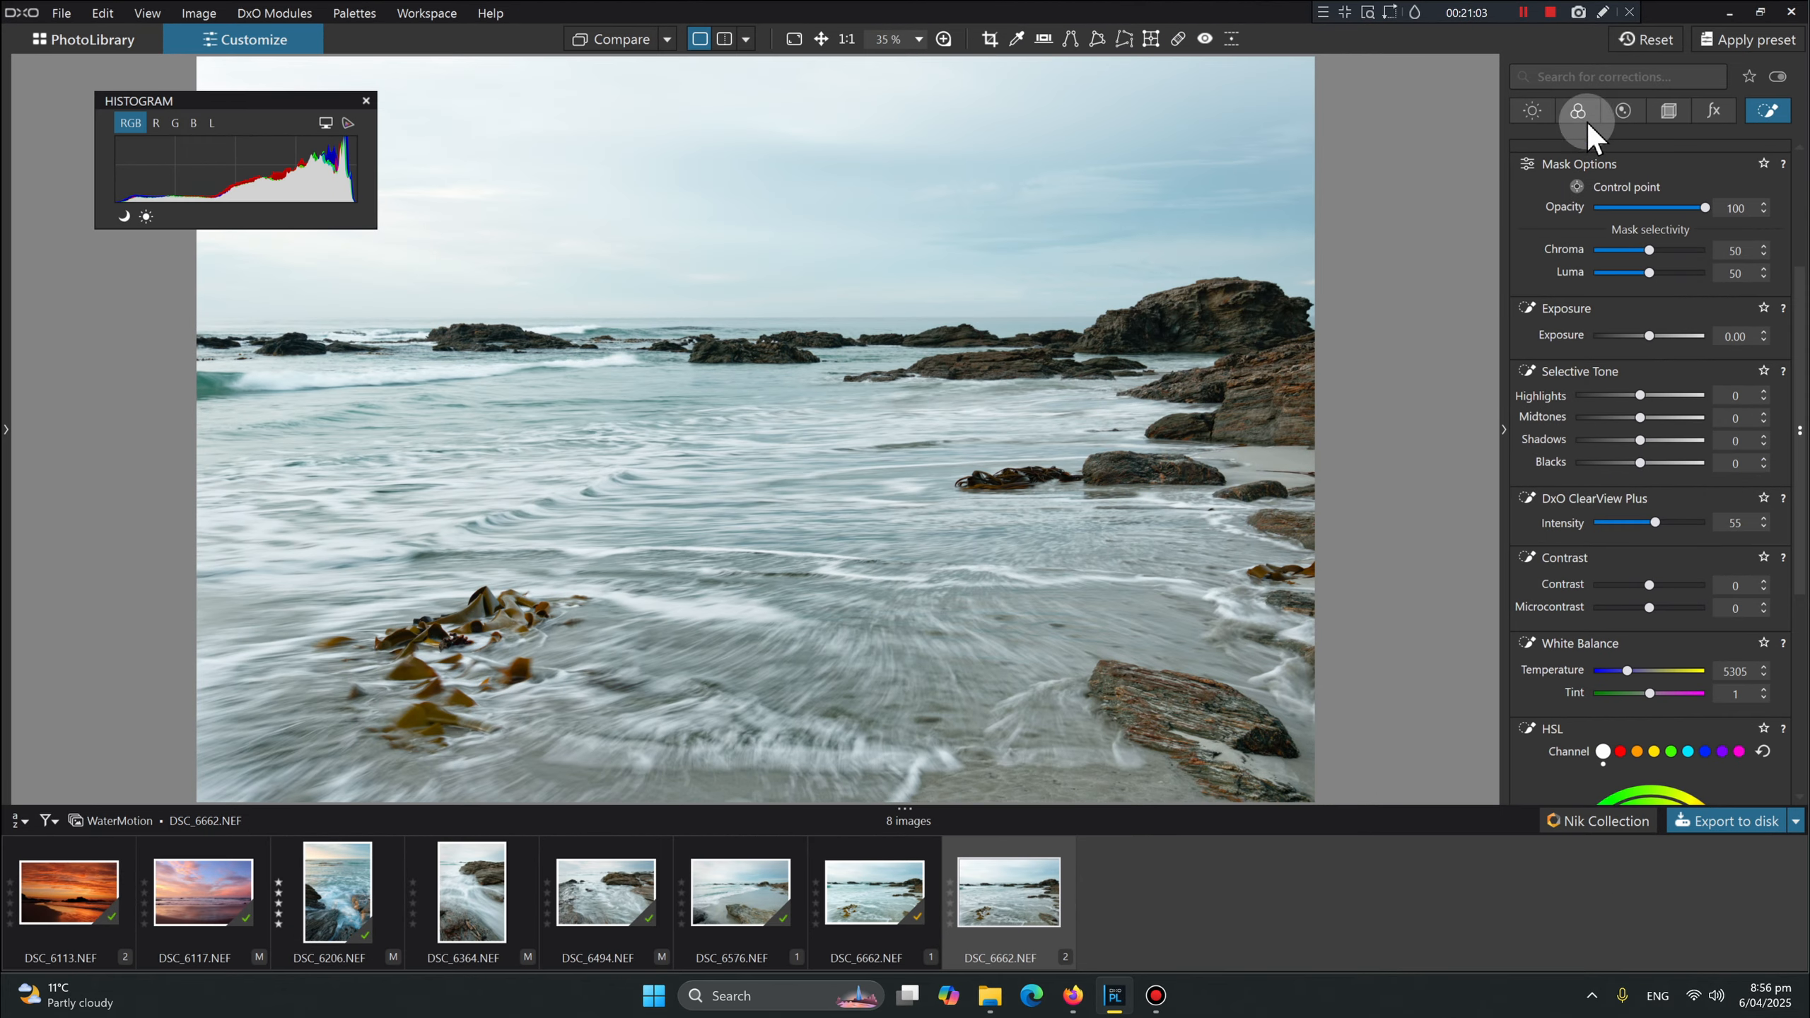
pyautogui.press('Escape')
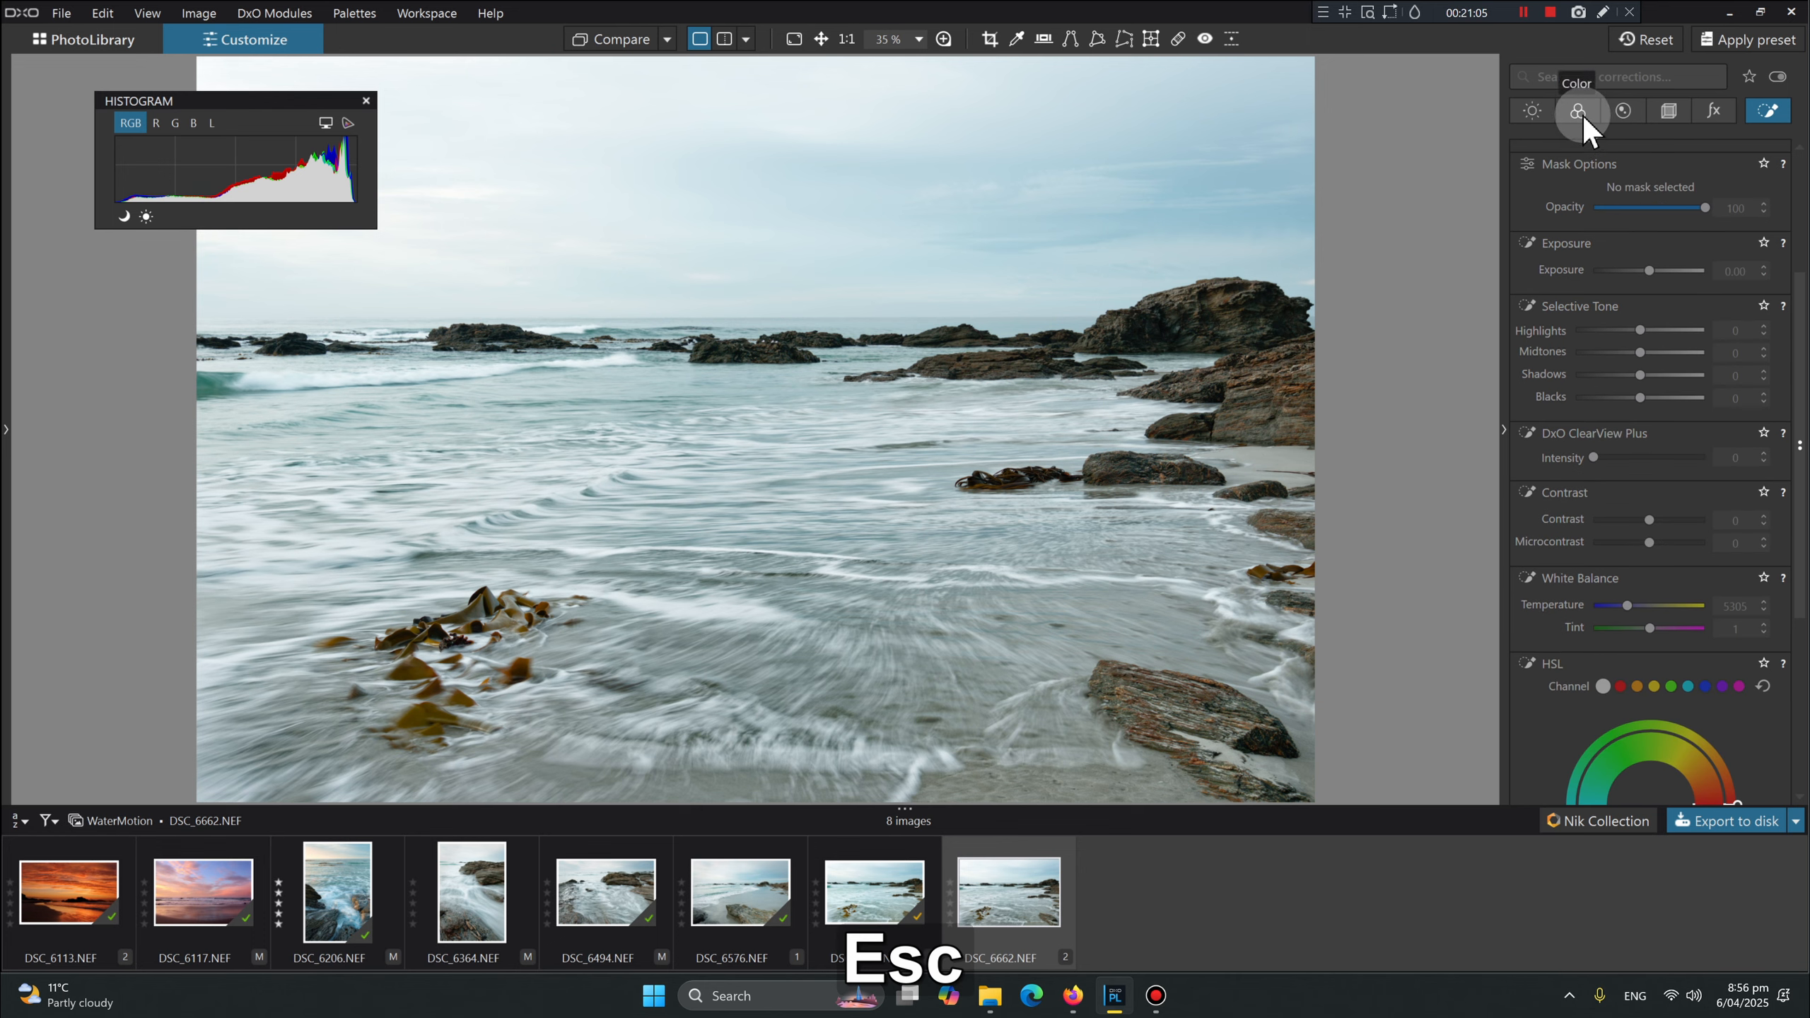
# Enable the global HSL correction and moderately raise the vibrancy of the whole image.
pyautogui.click(1578, 108)
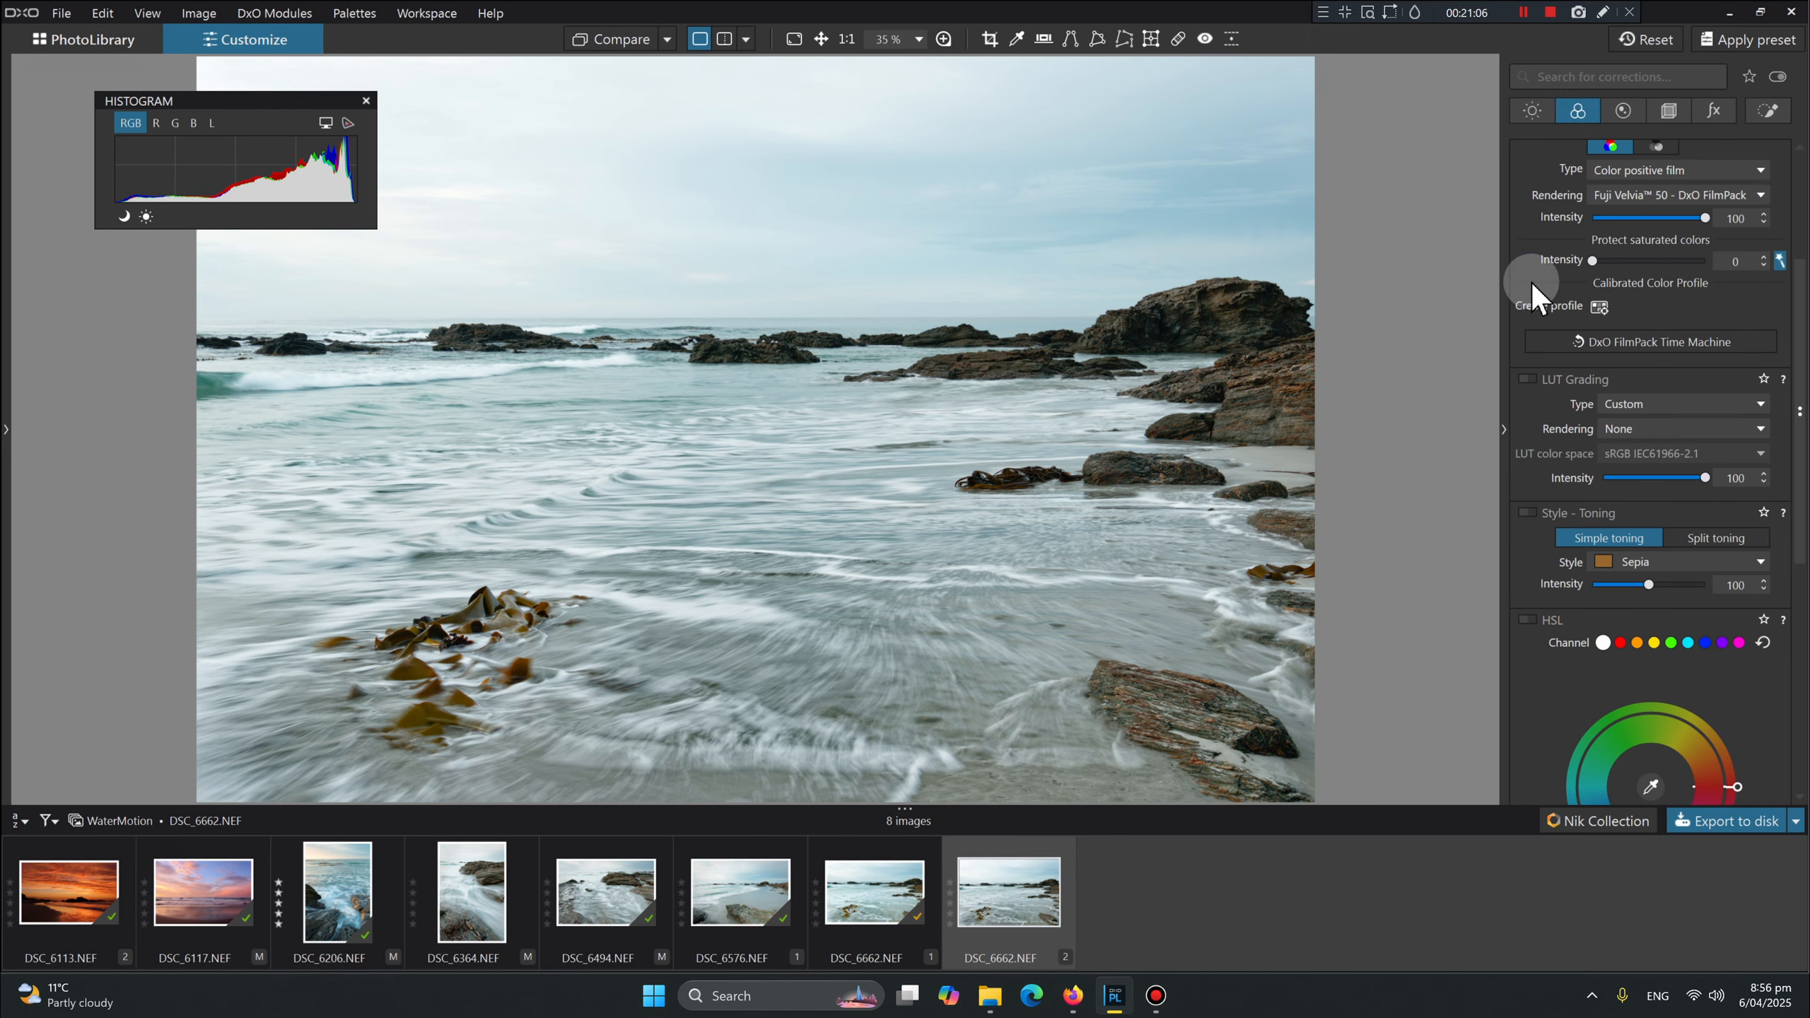
pyautogui.click(1526, 618)
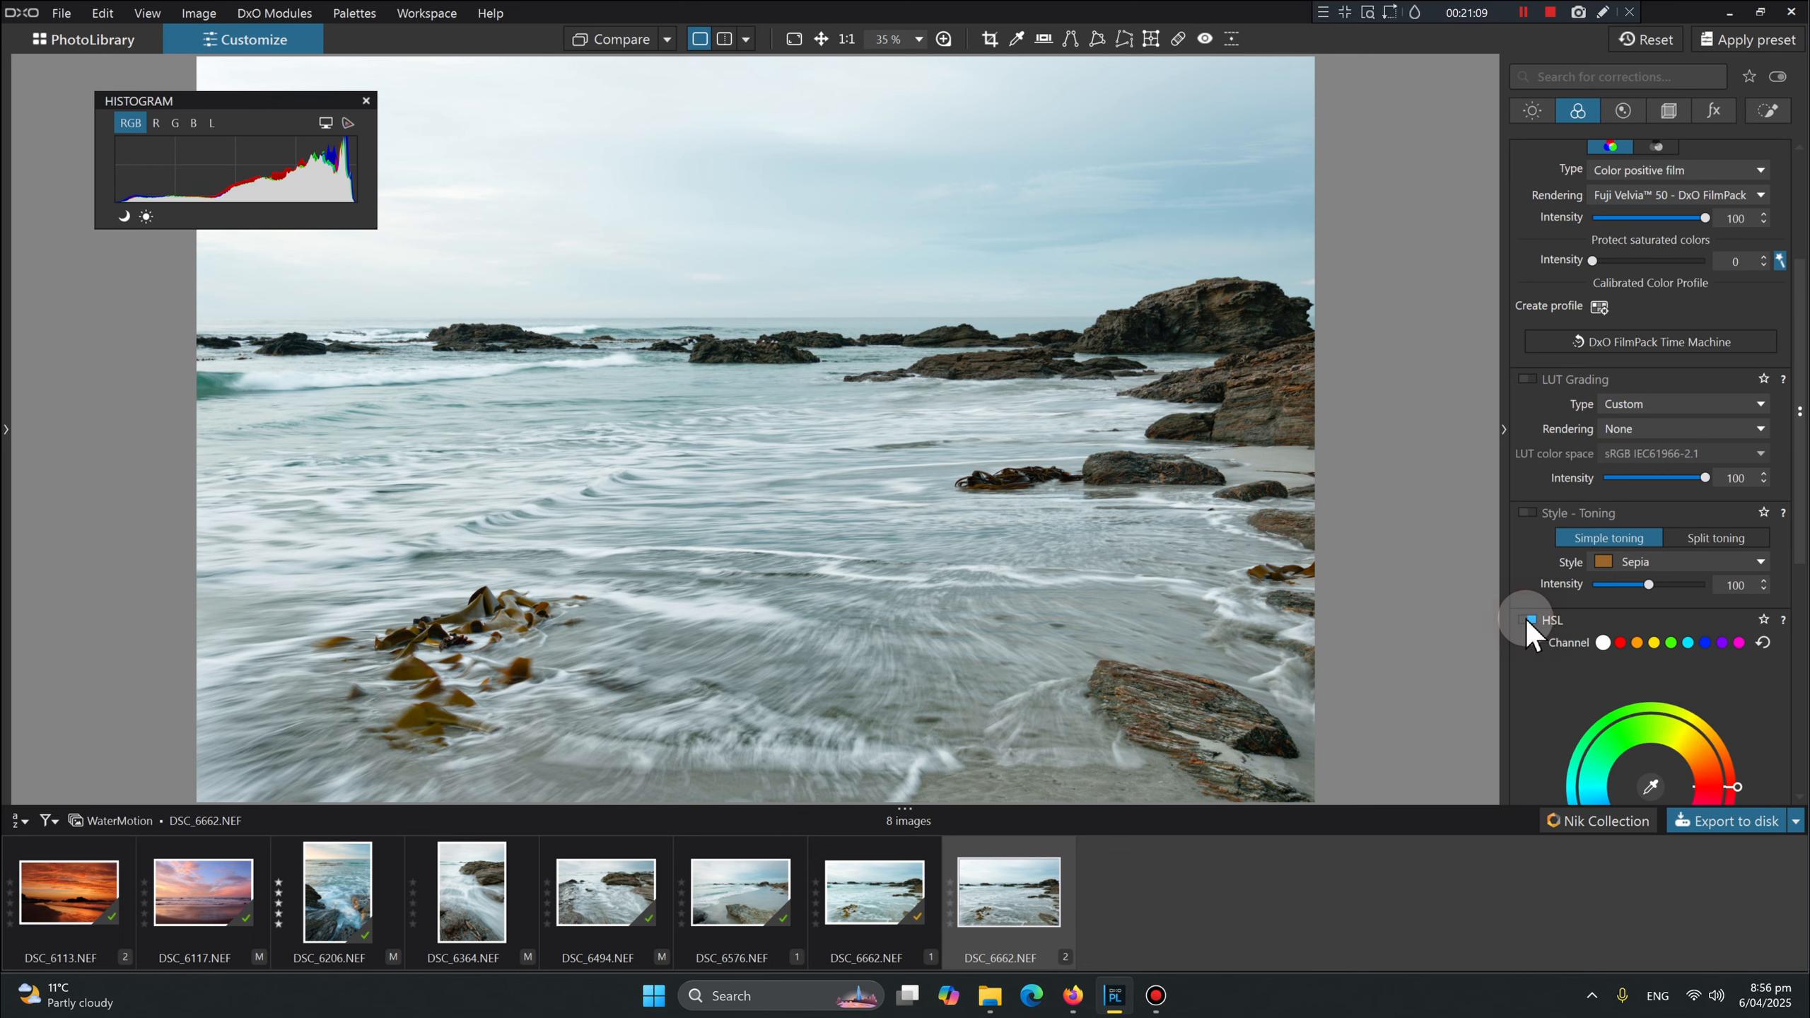
pyautogui.scroll(-3, 1524, 652)
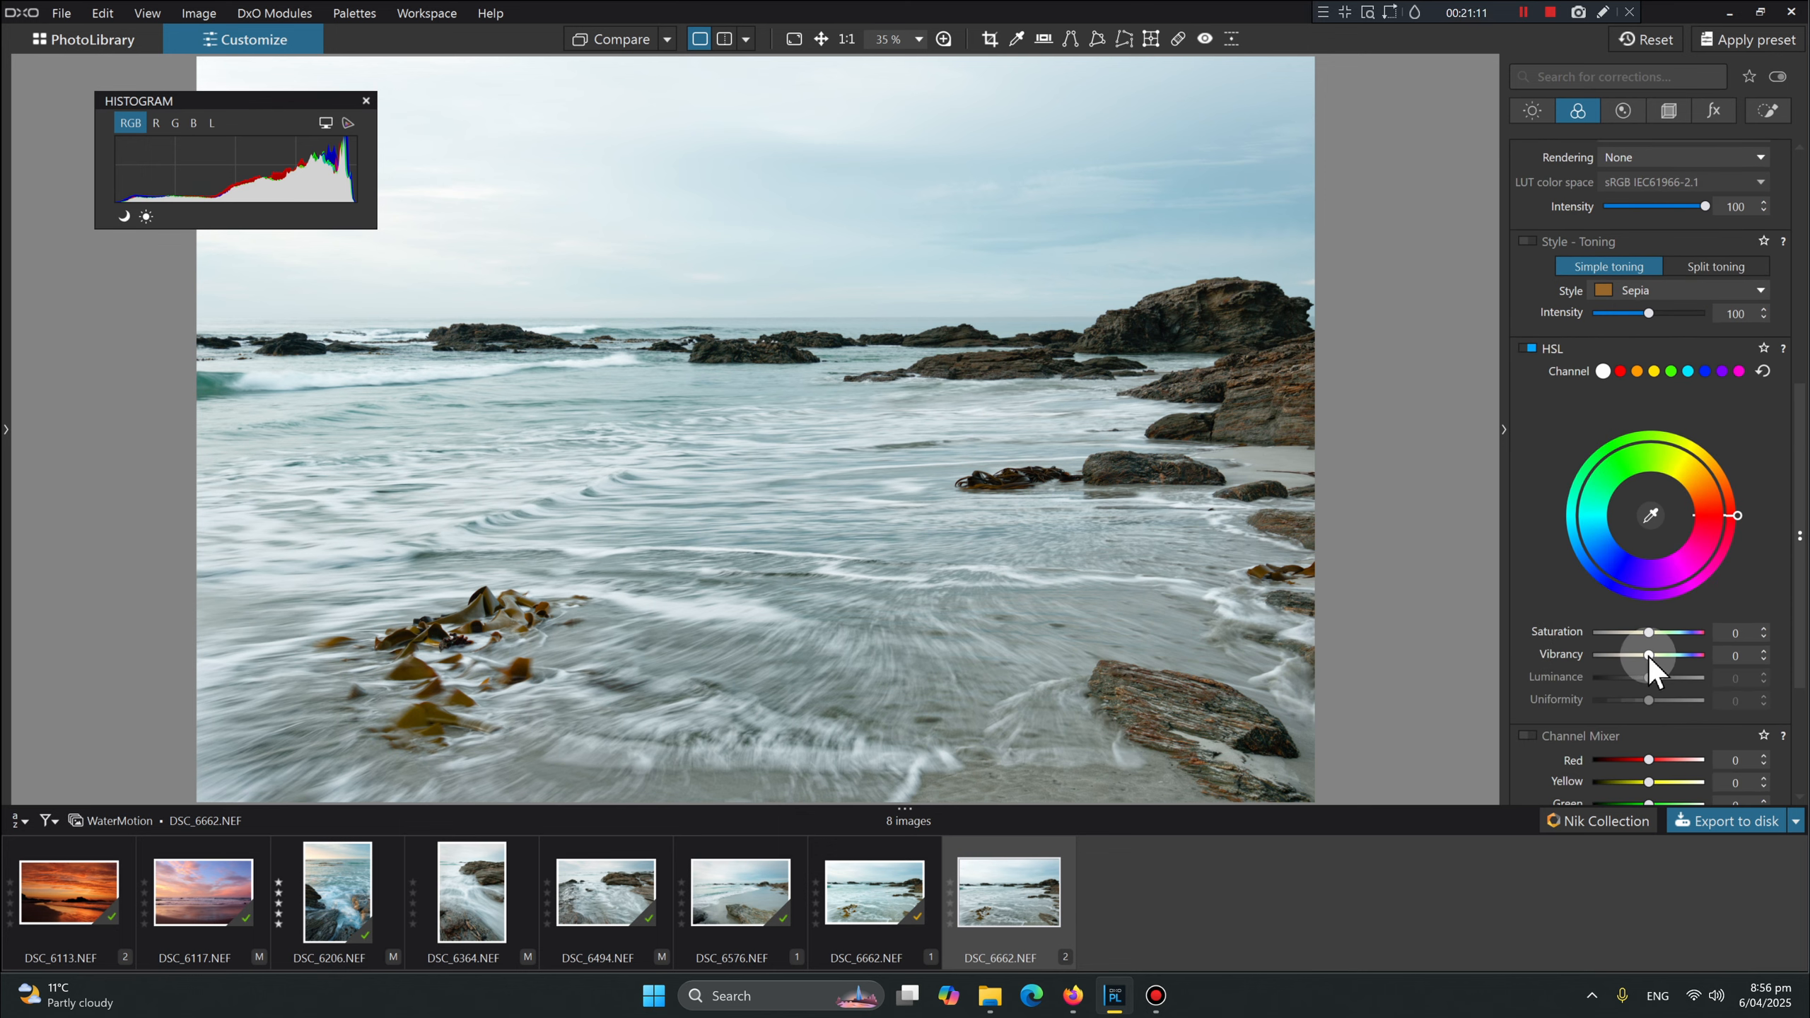
pyautogui.moveTo(1649, 654); pyautogui.dragTo(1666, 655)
pyautogui.scroll(-2, 1666, 656)
pyautogui.scroll(1, 1666, 657)
# Add a graduated filter covering the sky, starting just above the horizon and fading out softly over the water.
pyautogui.click(1767, 111)
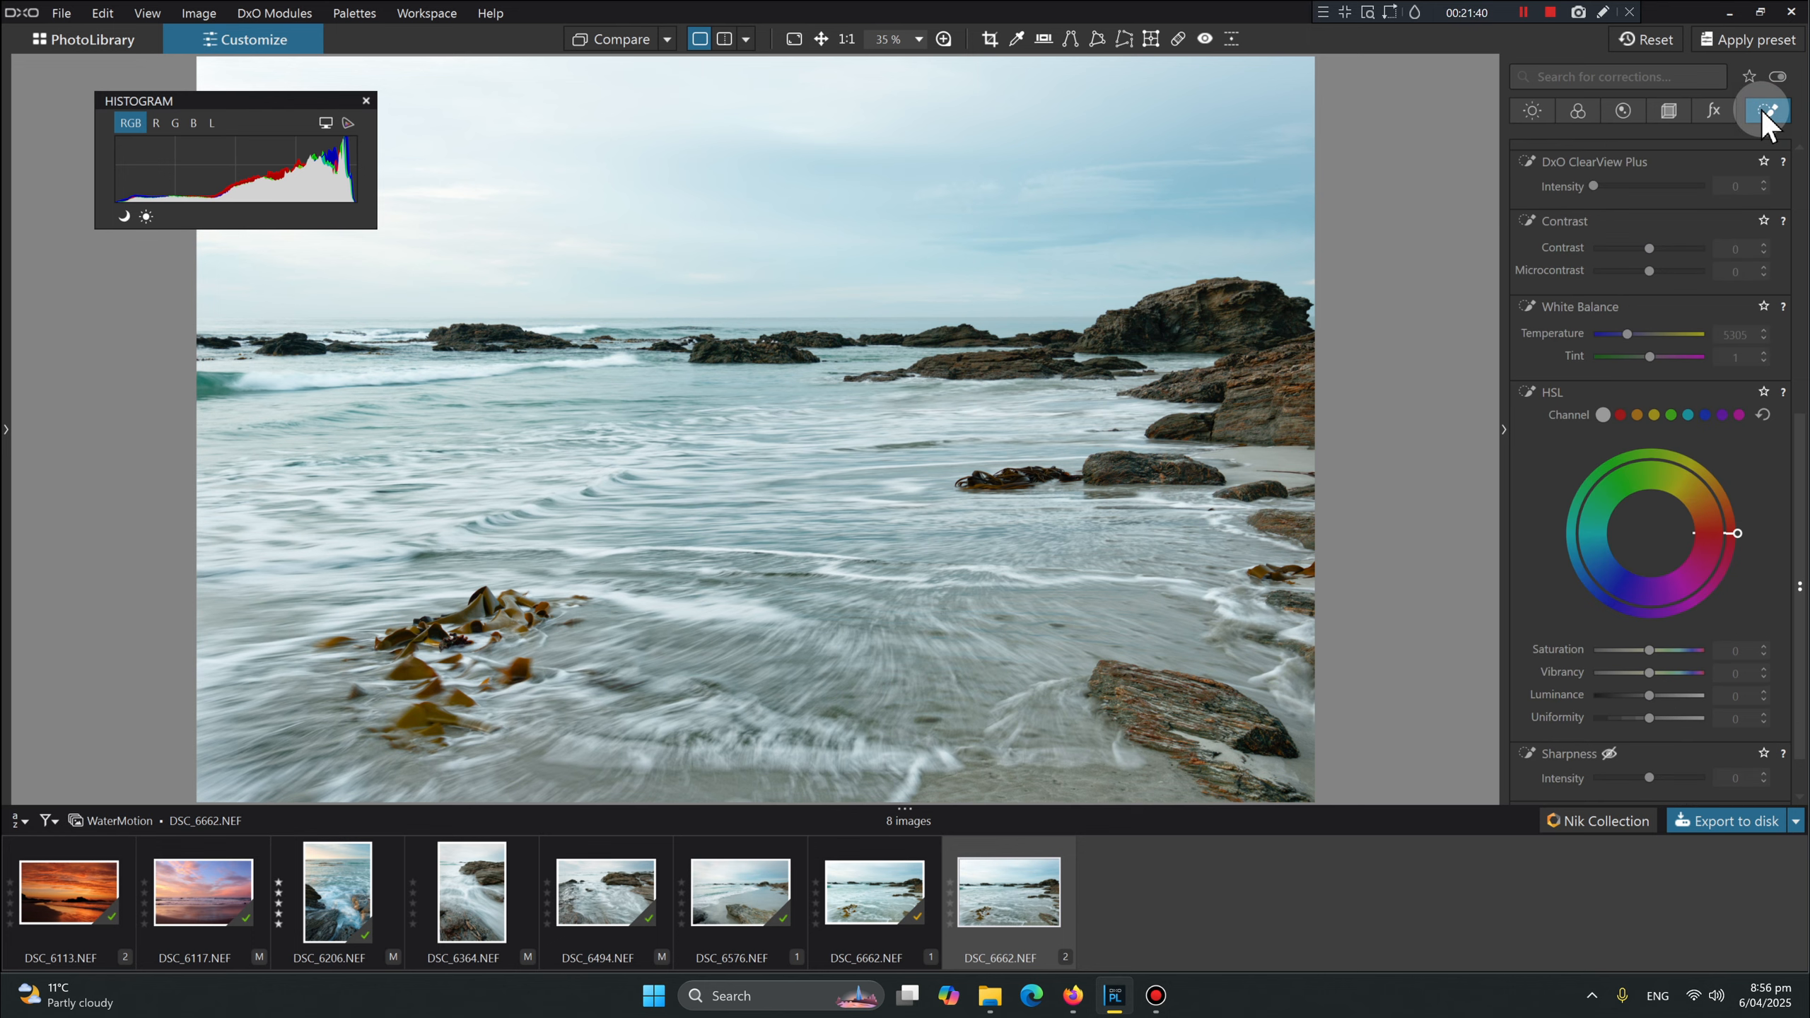
pyautogui.moveTo(1798, 432); pyautogui.dragTo(1803, 157)
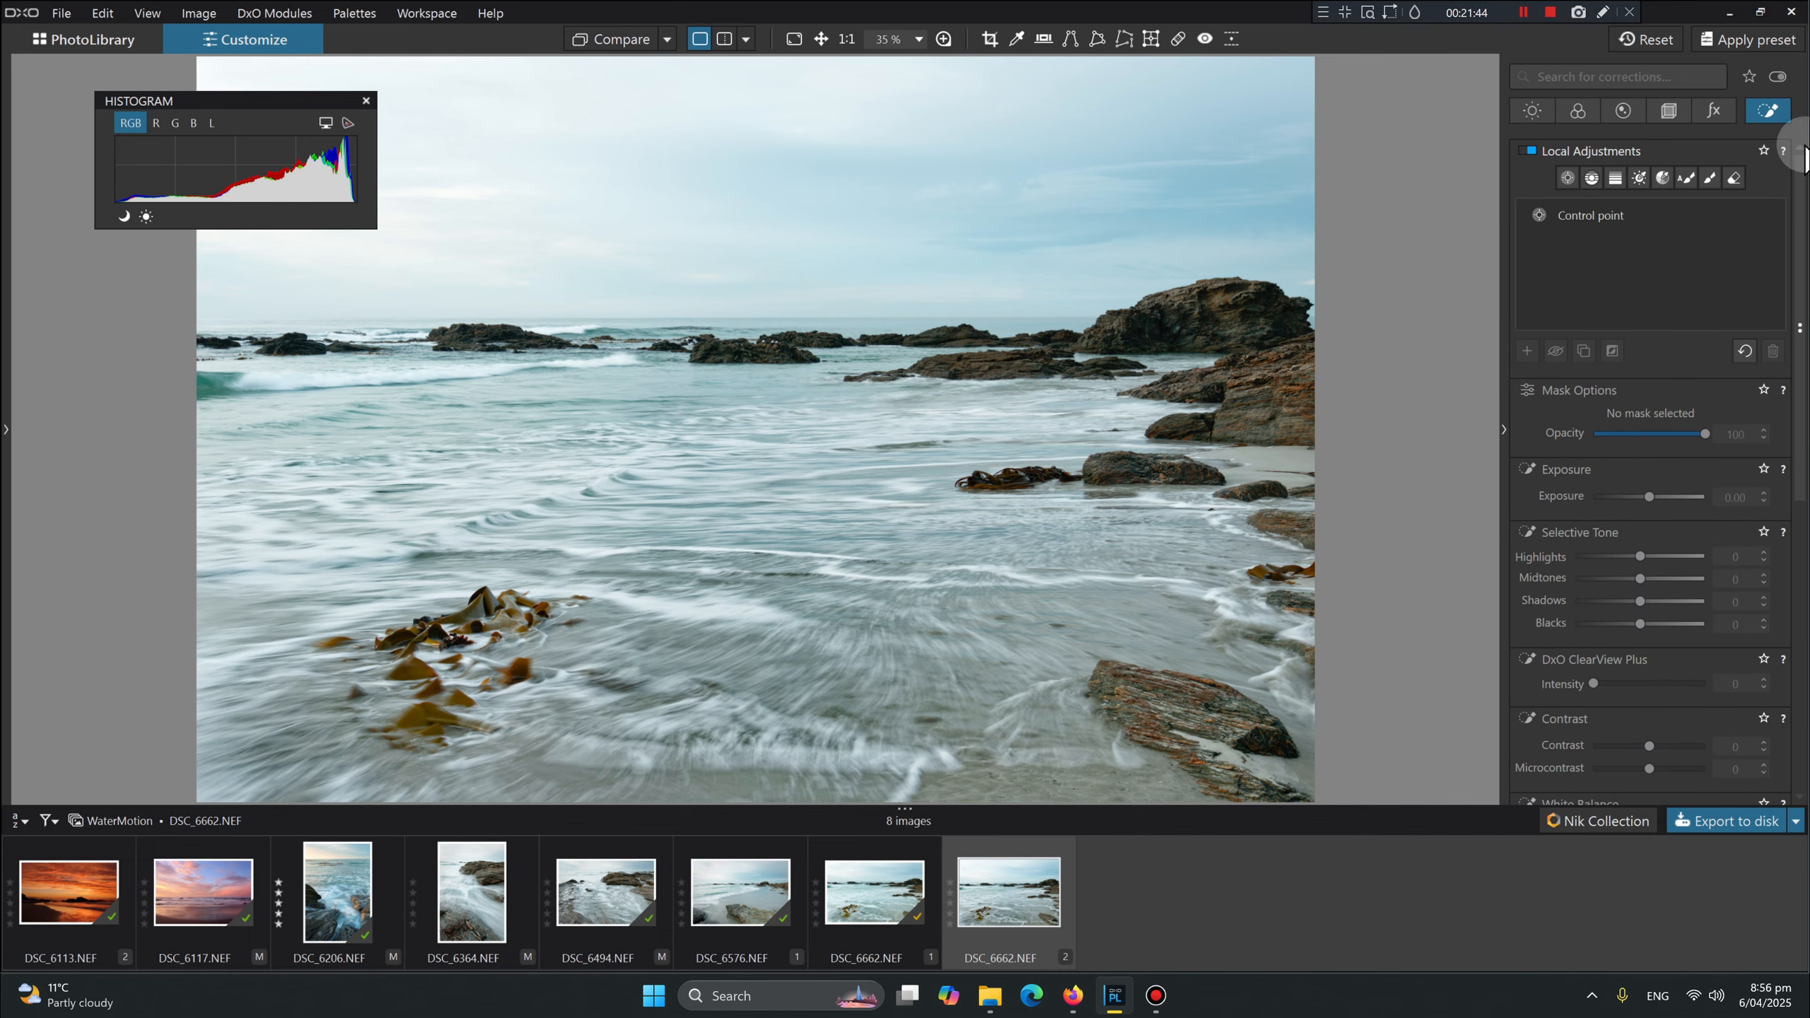
pyautogui.click(1615, 179)
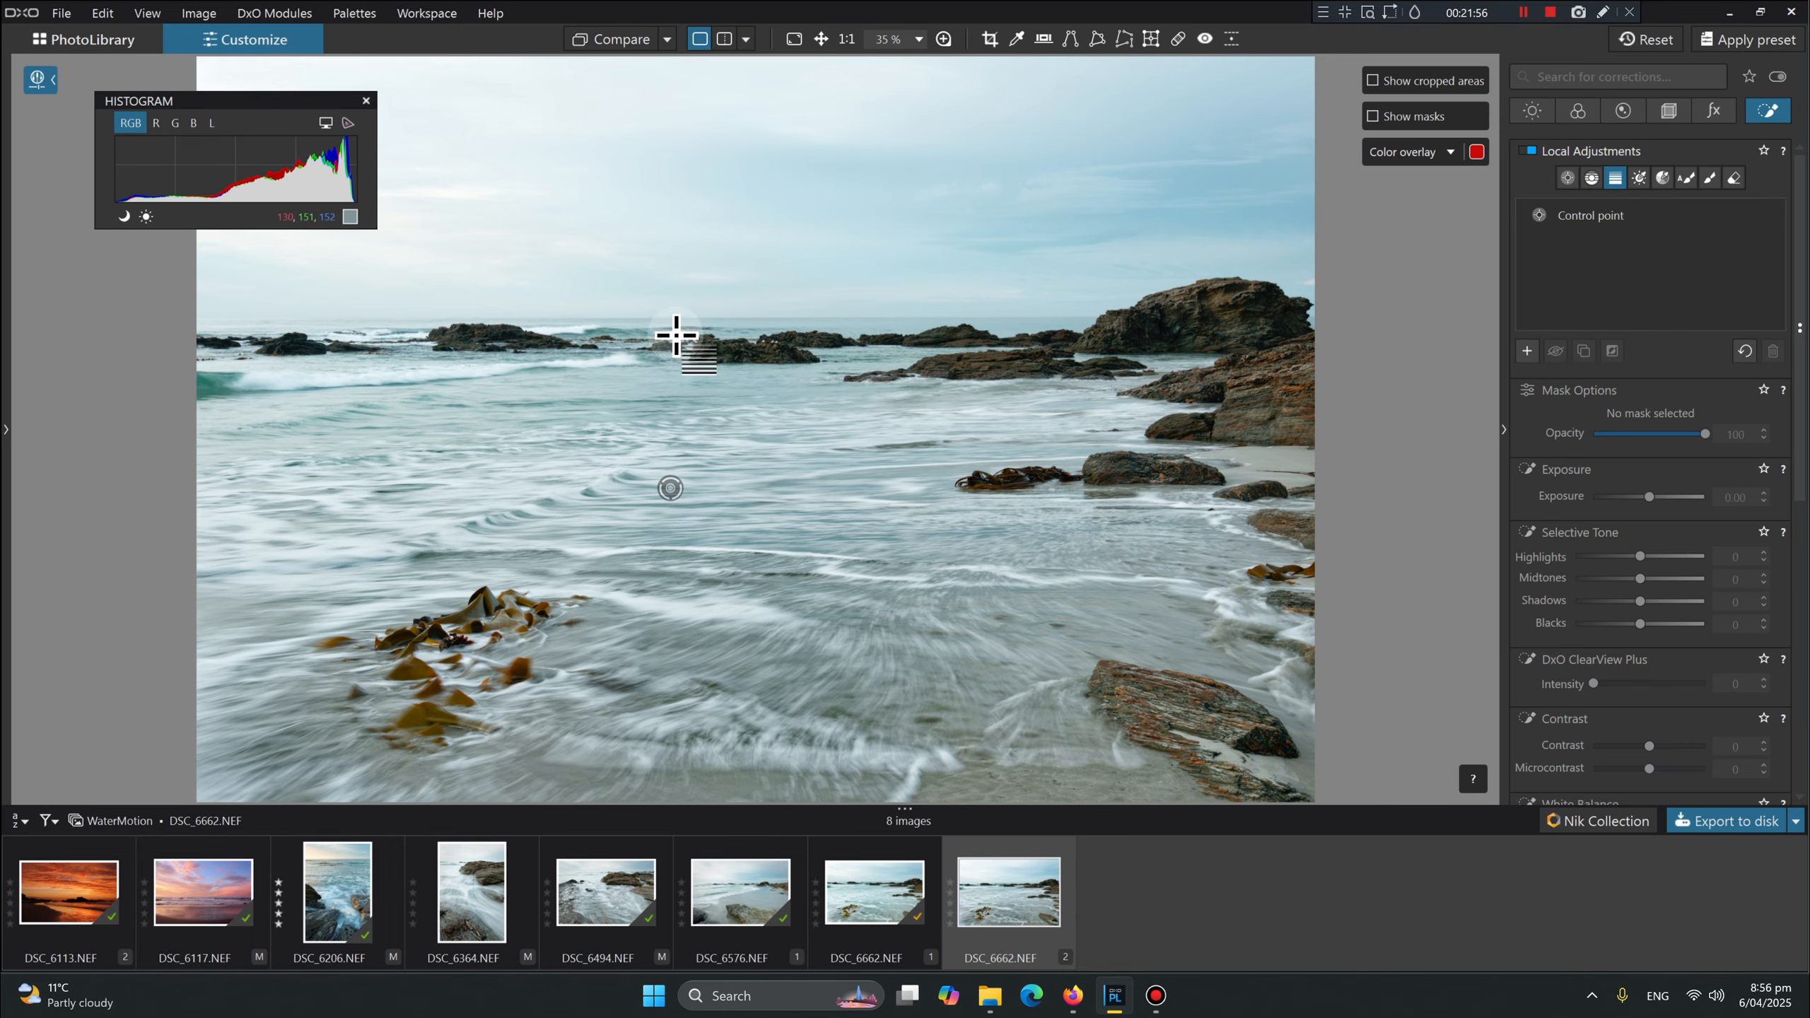
pyautogui.moveTo(686, 334); pyautogui.dragTo(686, 408)
pyautogui.moveTo(687, 335); pyautogui.dragTo(690, 317)
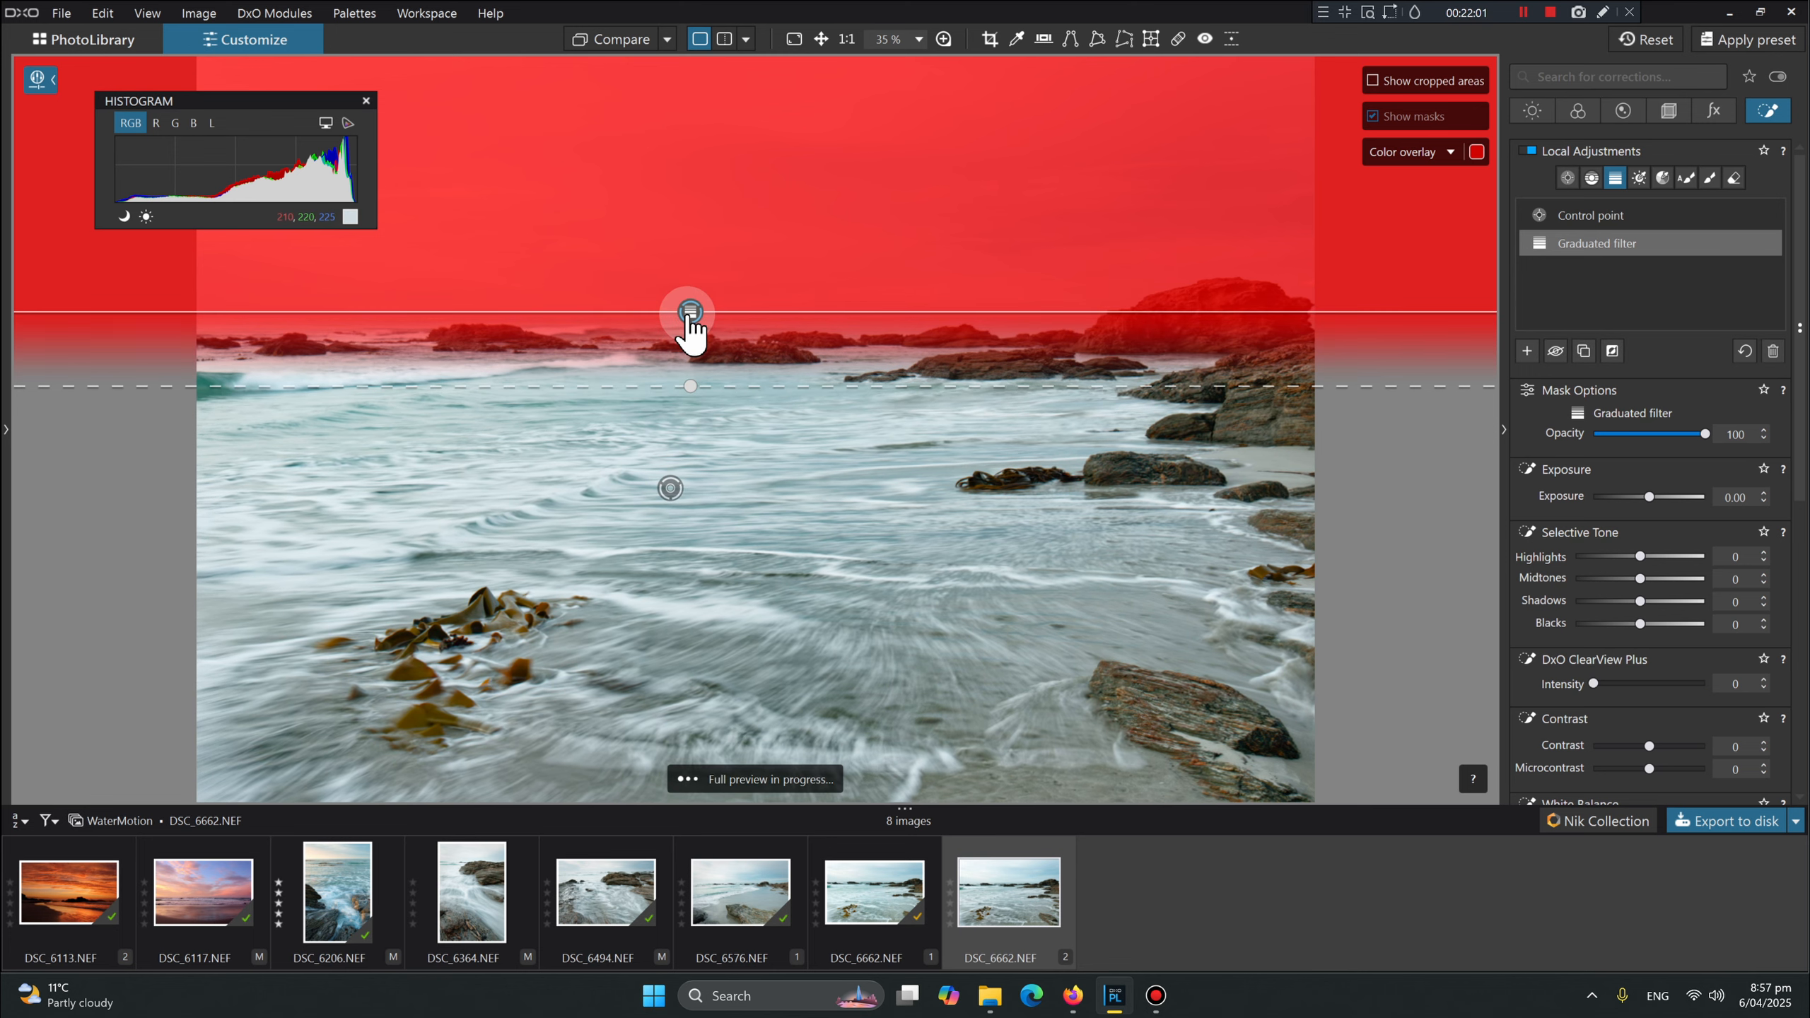
pyautogui.moveTo(691, 392); pyautogui.dragTo(688, 436)
pyautogui.moveTo(690, 322); pyautogui.dragTo(691, 314)
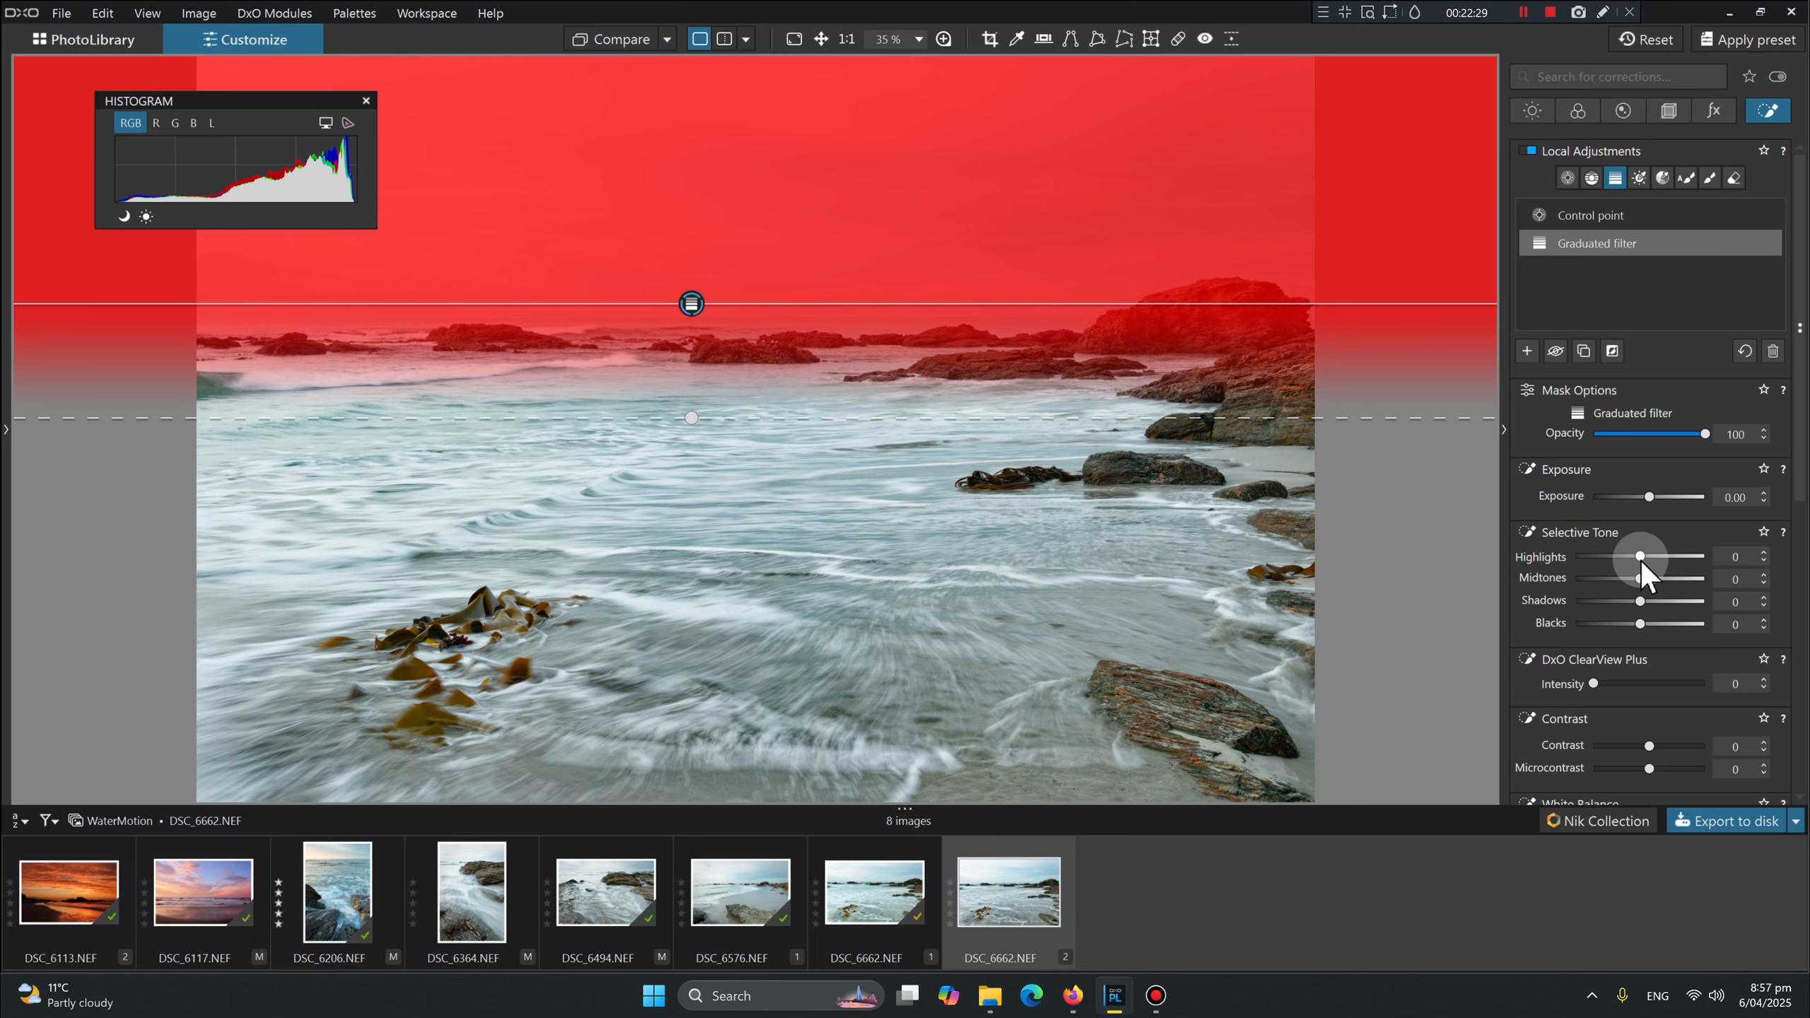
# Set the sky graduated filter's highlights to -21 and midtones to 10, keeping shadows at 0.
pyautogui.moveTo(1641, 558); pyautogui.dragTo(1633, 560)
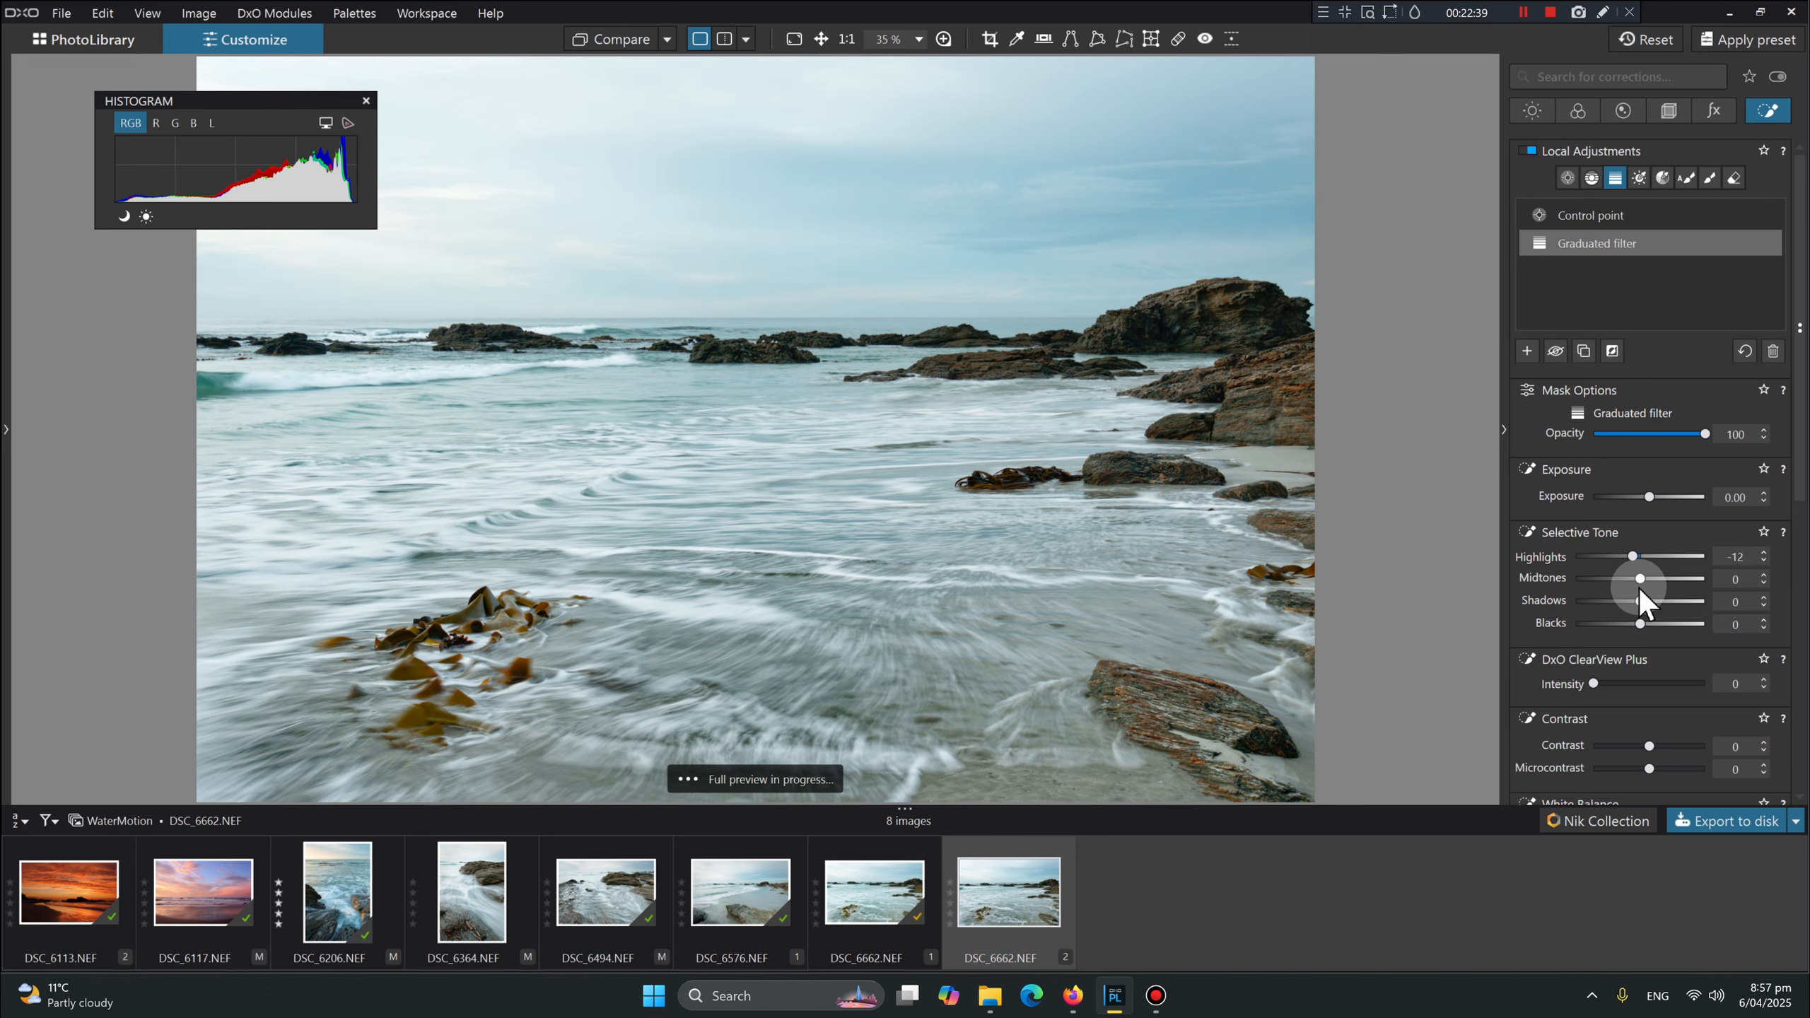
pyautogui.click(1641, 582)
pyautogui.moveTo(1641, 583); pyautogui.dragTo(1626, 557)
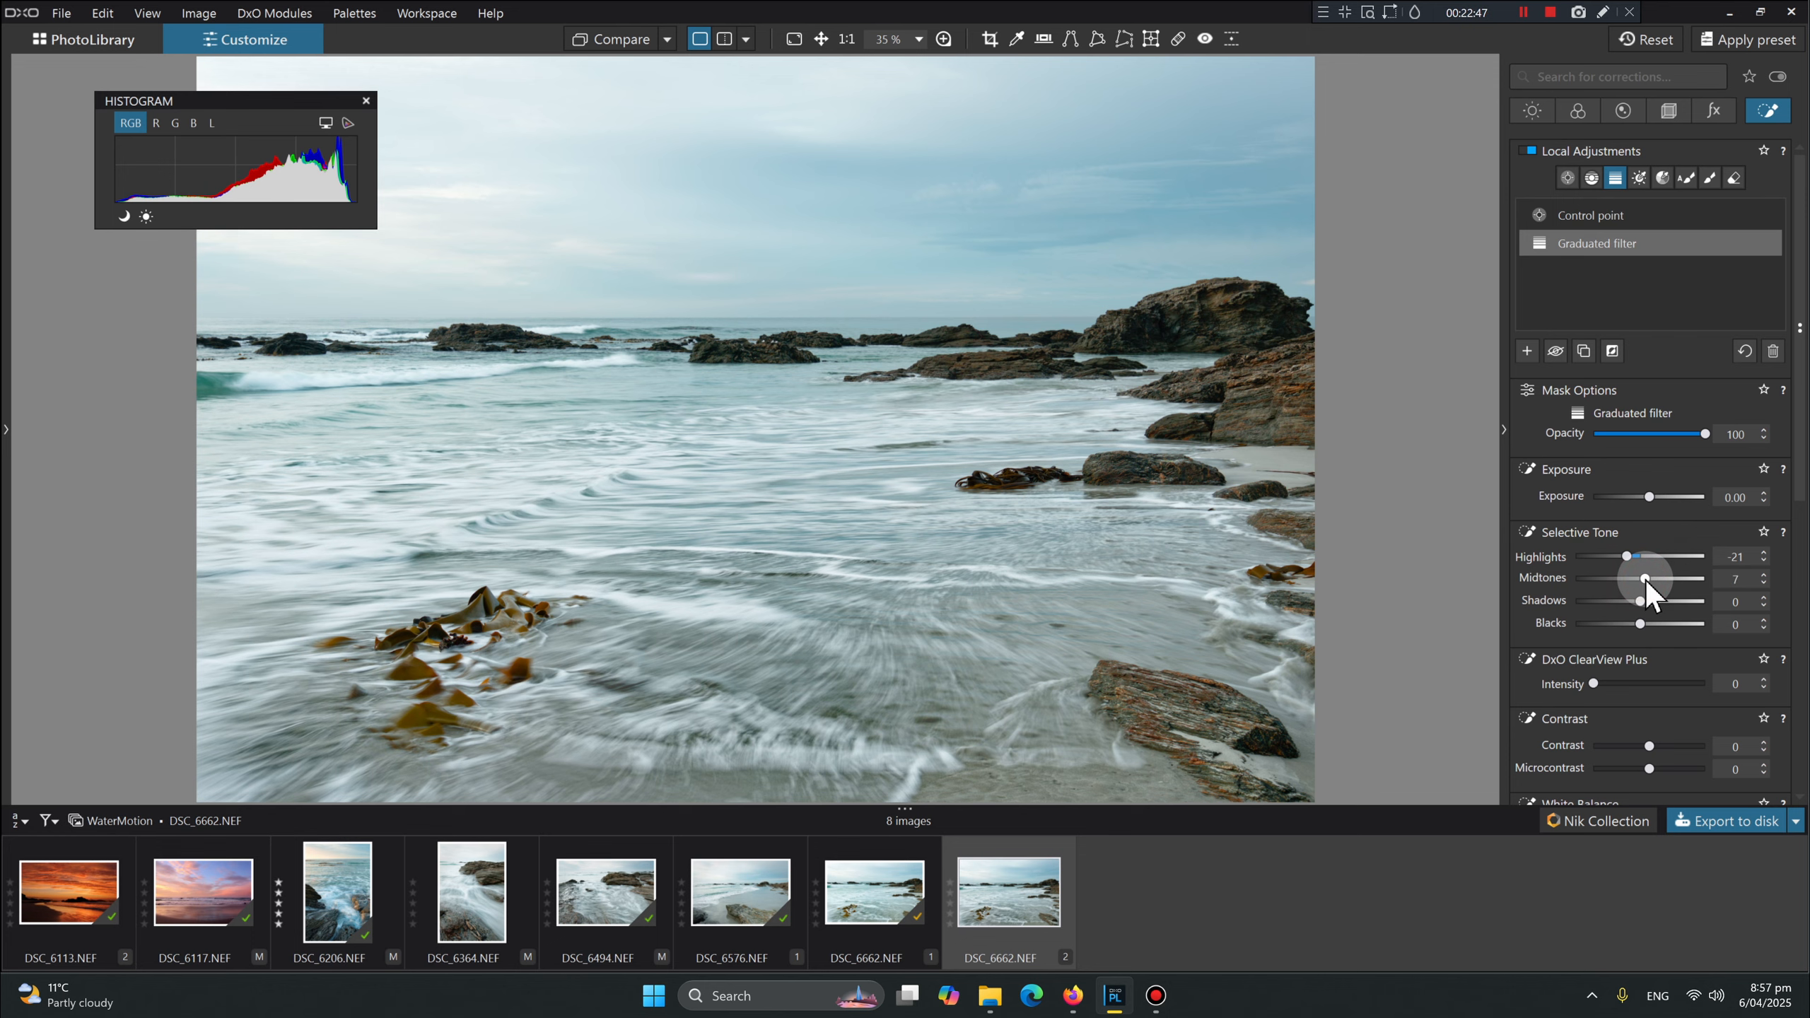
pyautogui.moveTo(1646, 580); pyautogui.dragTo(1647, 580)
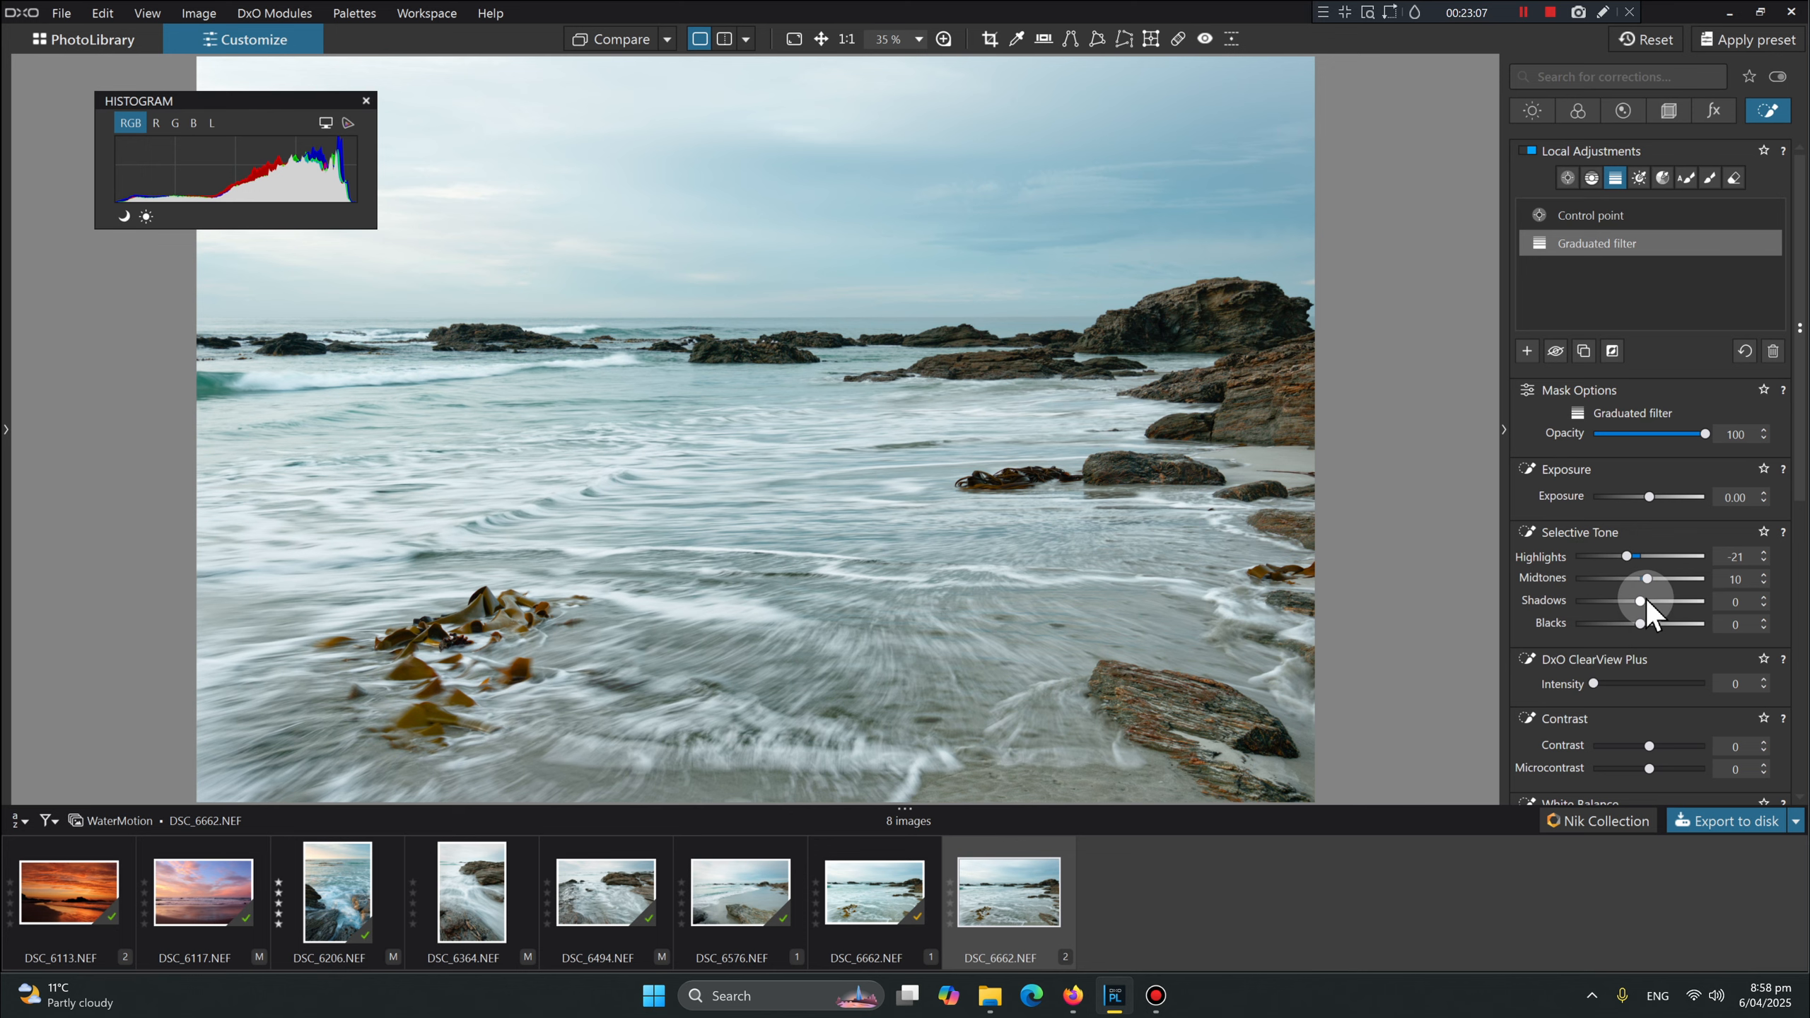
pyautogui.moveTo(1640, 600)
pyautogui.mouseDown()
pyautogui.moveTo(1612, 604)
pyautogui.moveTo(1670, 605)
pyautogui.moveTo(1637, 602)
pyautogui.mouseUp()
# Set the sky graduated filter's ClearView Plus intensity to 10 and its HSL vibrancy to 12.
pyautogui.click(1619, 682)
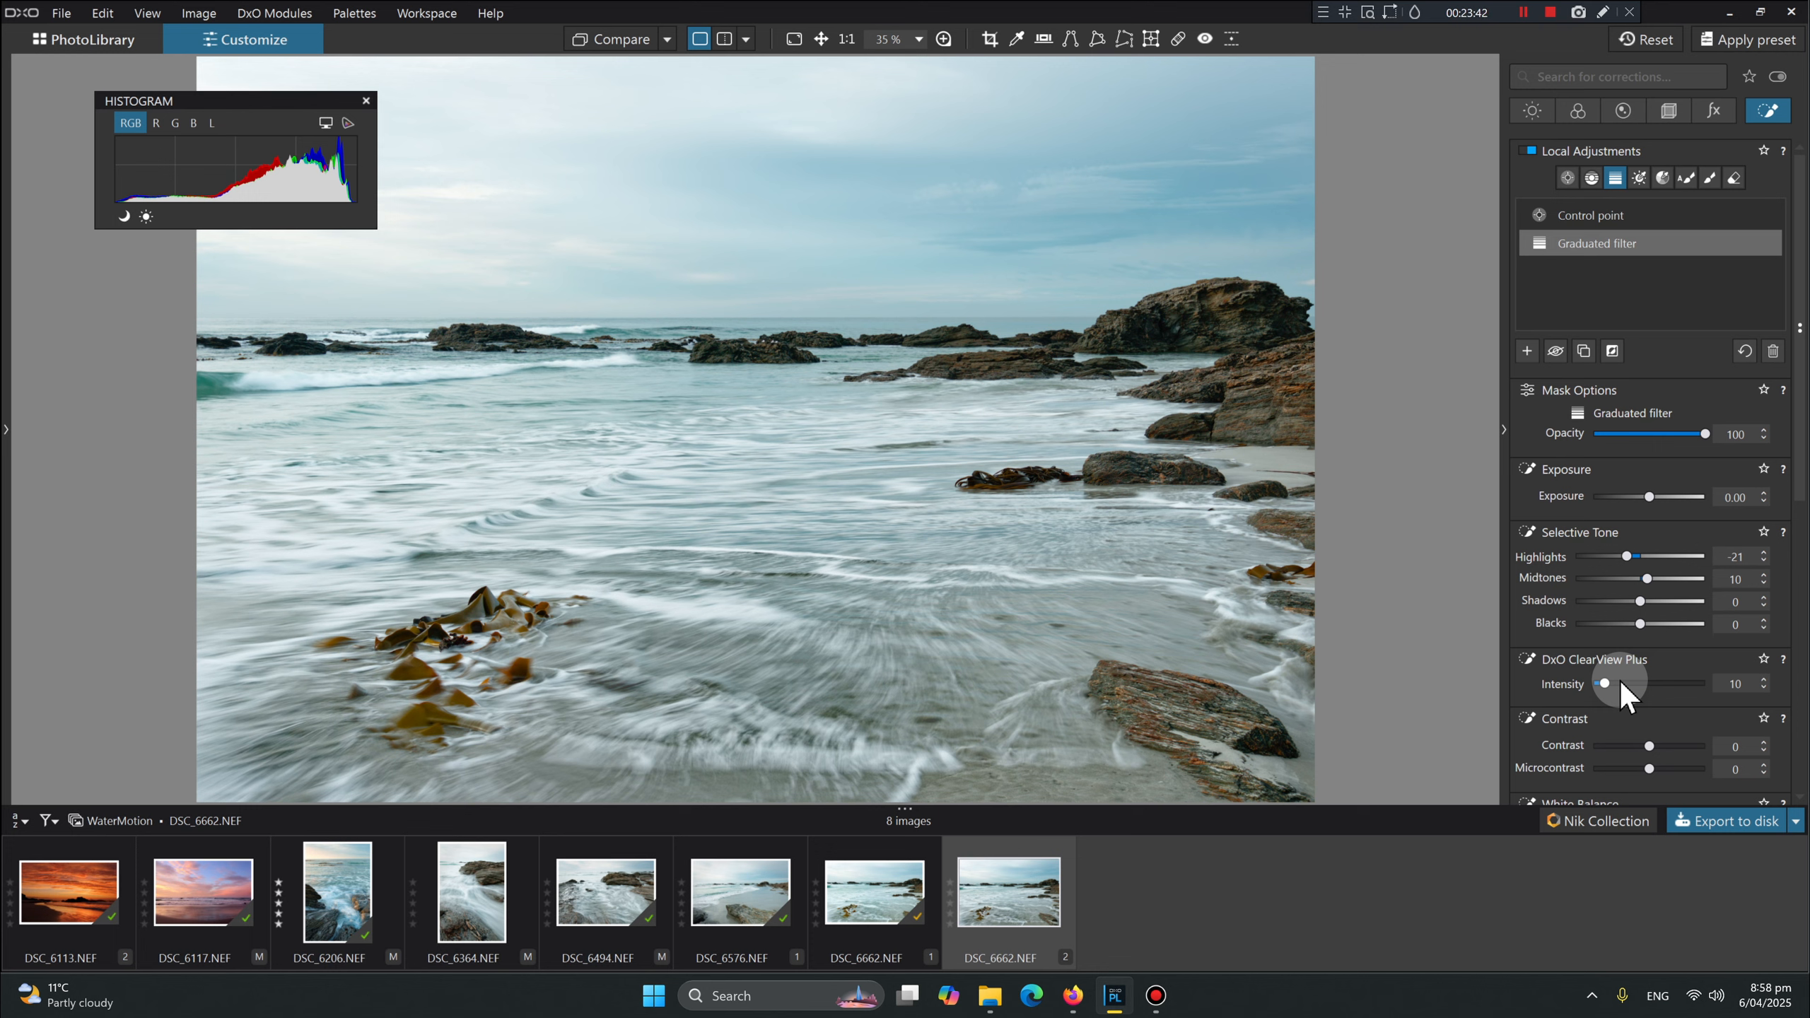
pyautogui.scroll(-1, 1621, 682)
pyautogui.scroll(2, 1622, 681)
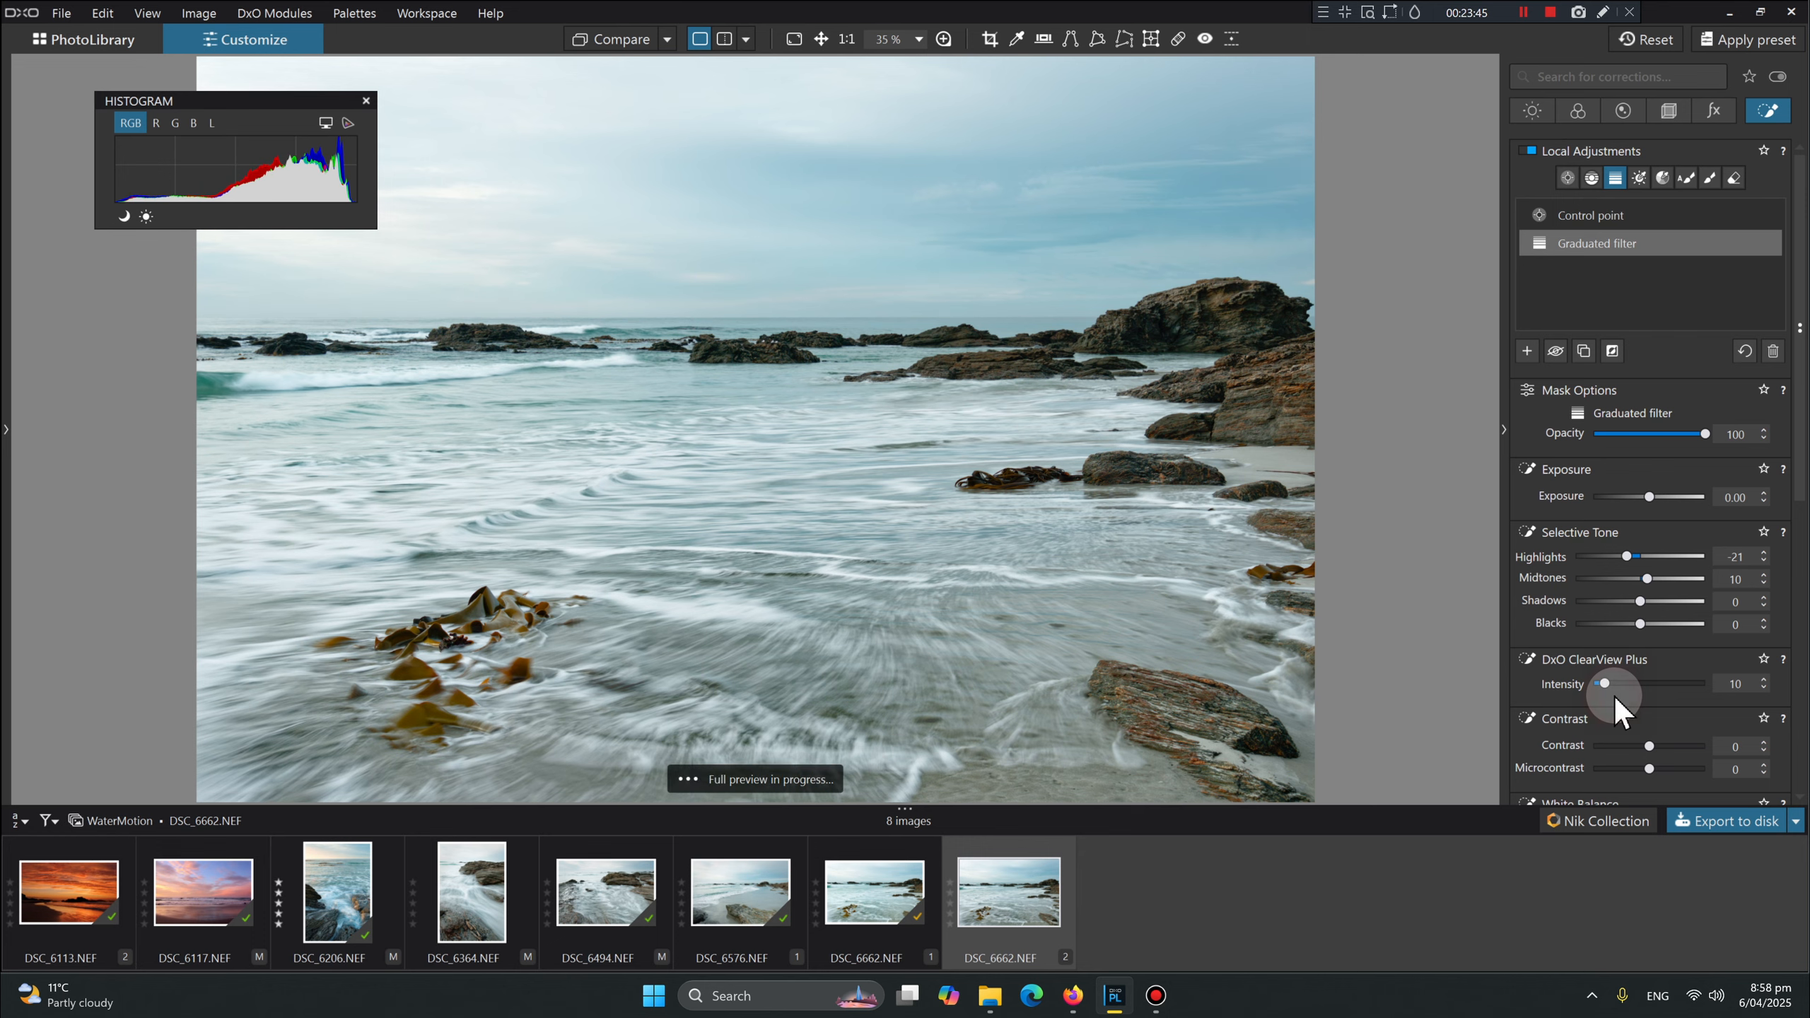
pyautogui.scroll(-4, 1615, 696)
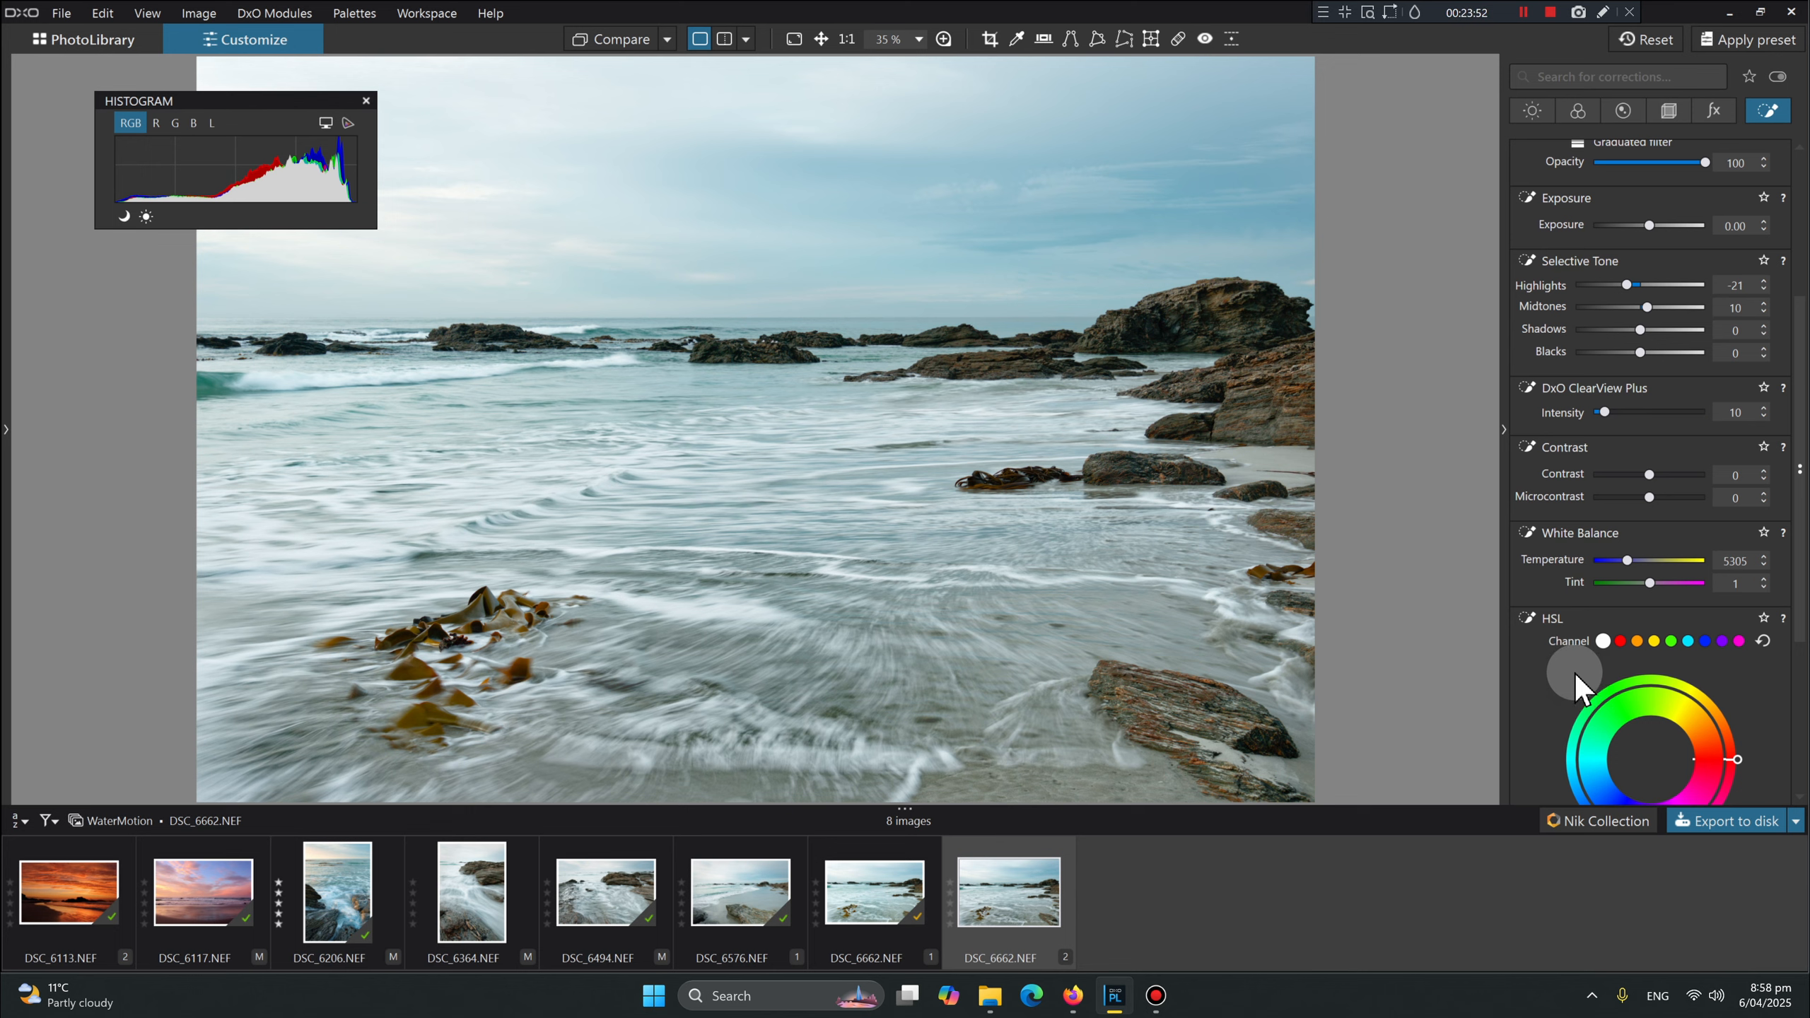
pyautogui.scroll(-3, 1571, 670)
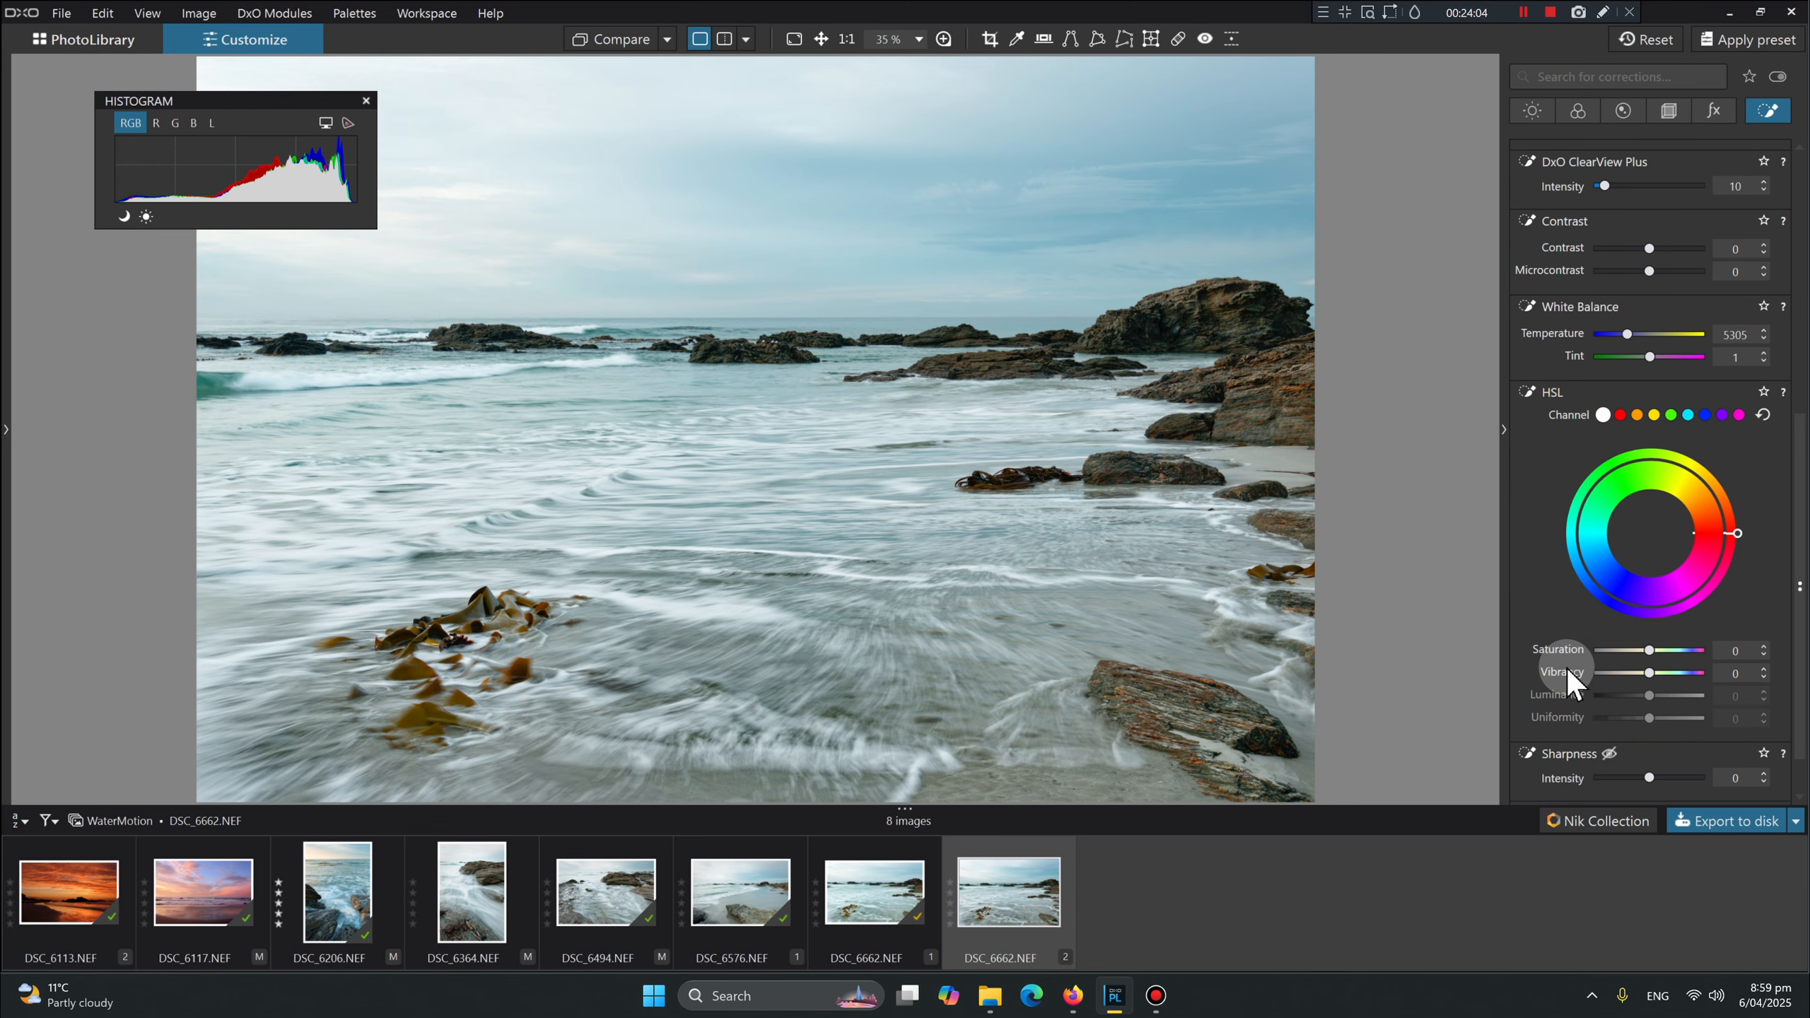
pyautogui.moveTo(1649, 671); pyautogui.dragTo(1662, 673)
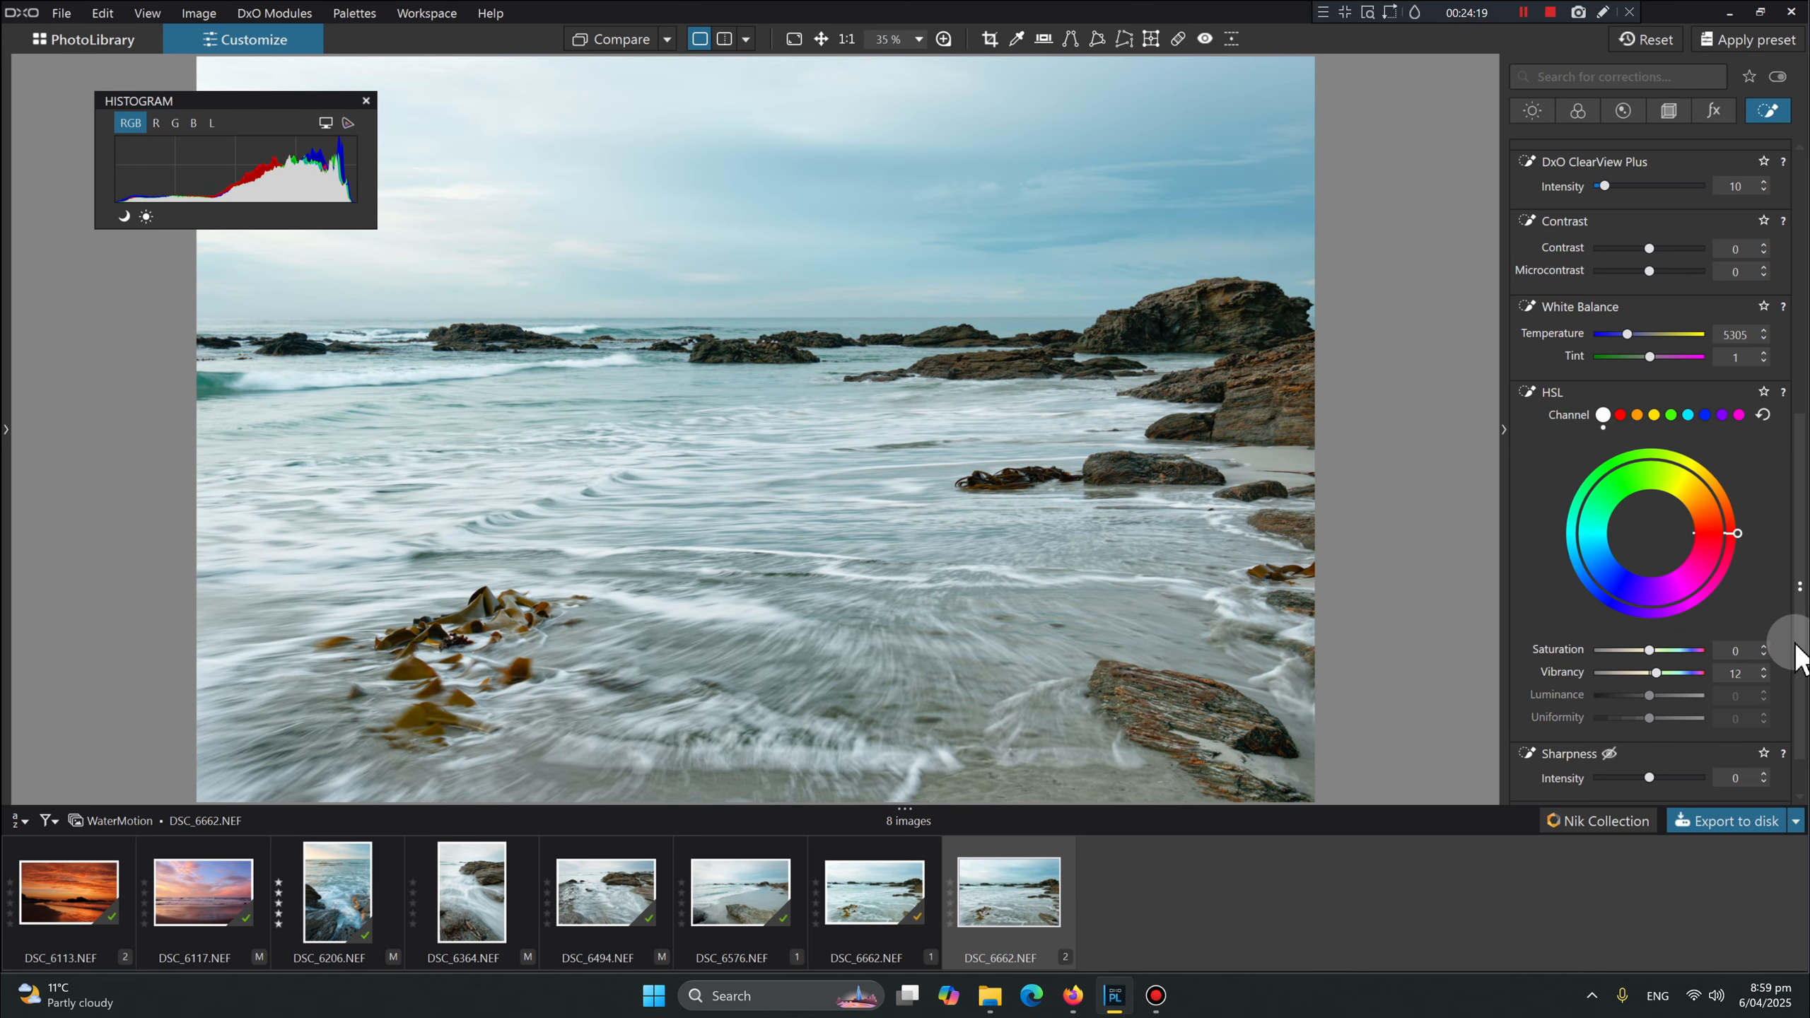
# Toggle the sky graduated filter off and on to compare the sky with and without it.
pyautogui.moveTo(1797, 655); pyautogui.dragTo(1796, 403)
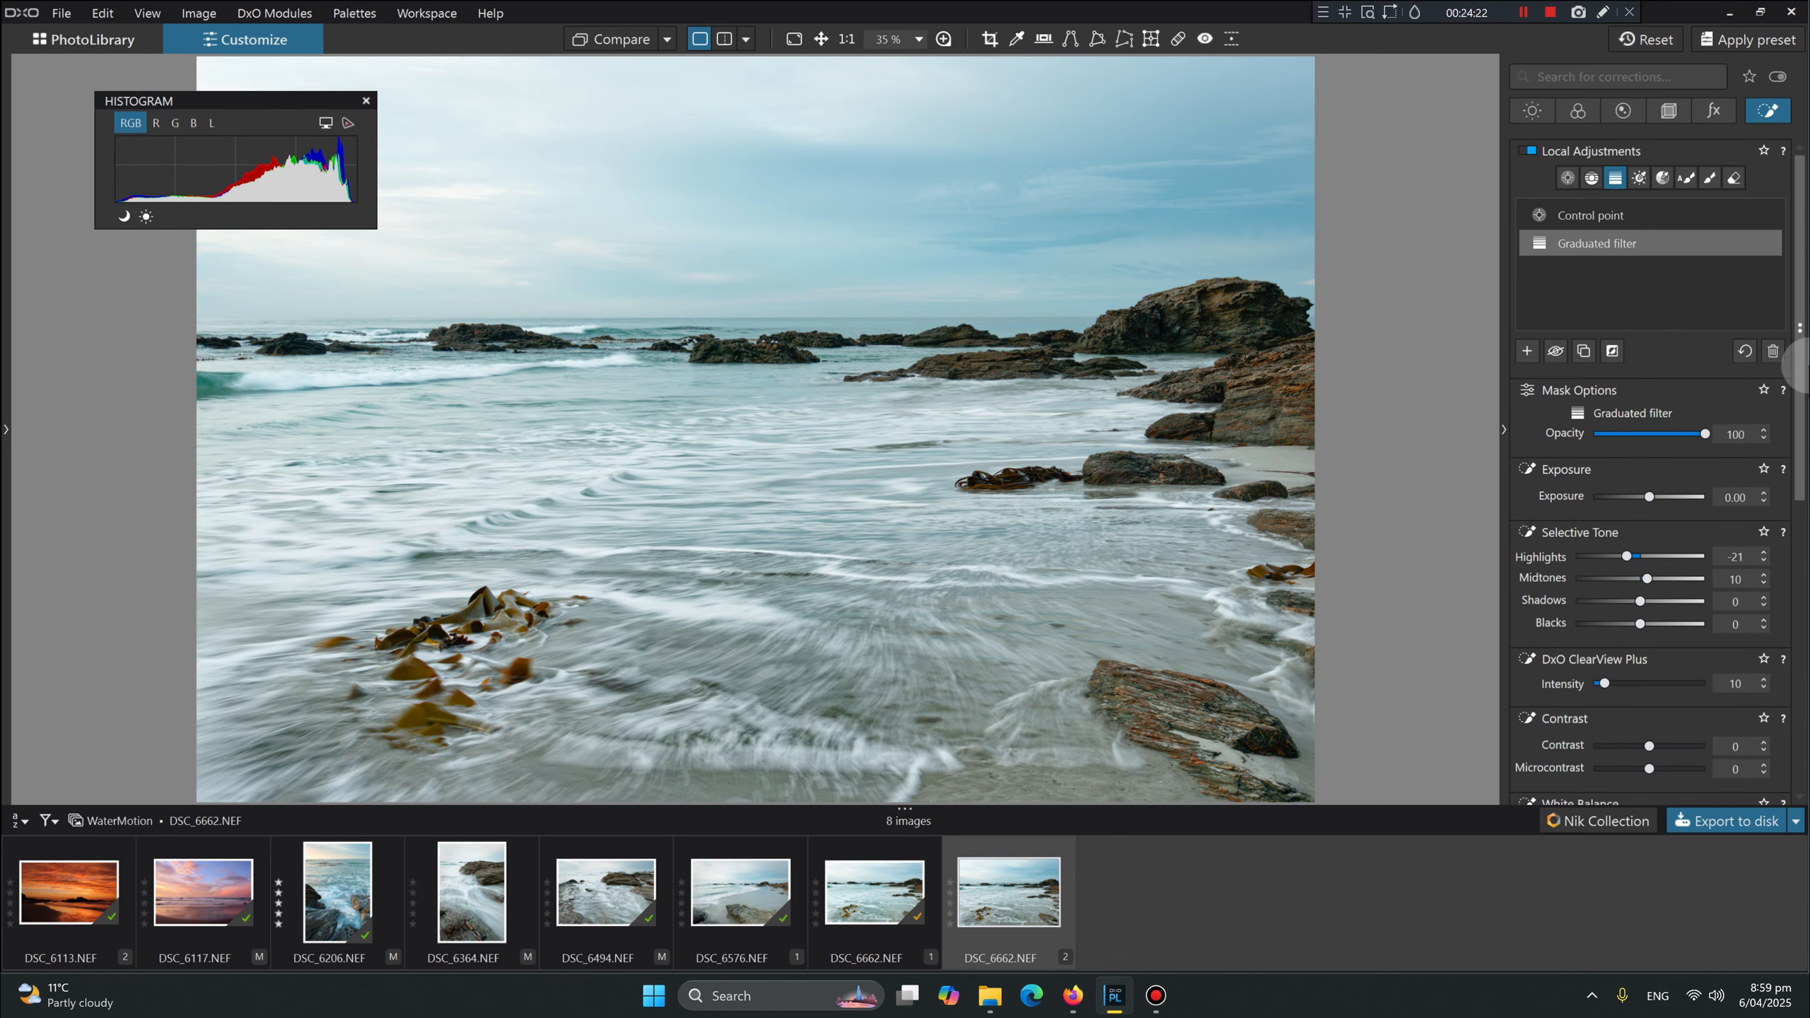
pyautogui.click(1556, 351)
pyautogui.click(1556, 351)
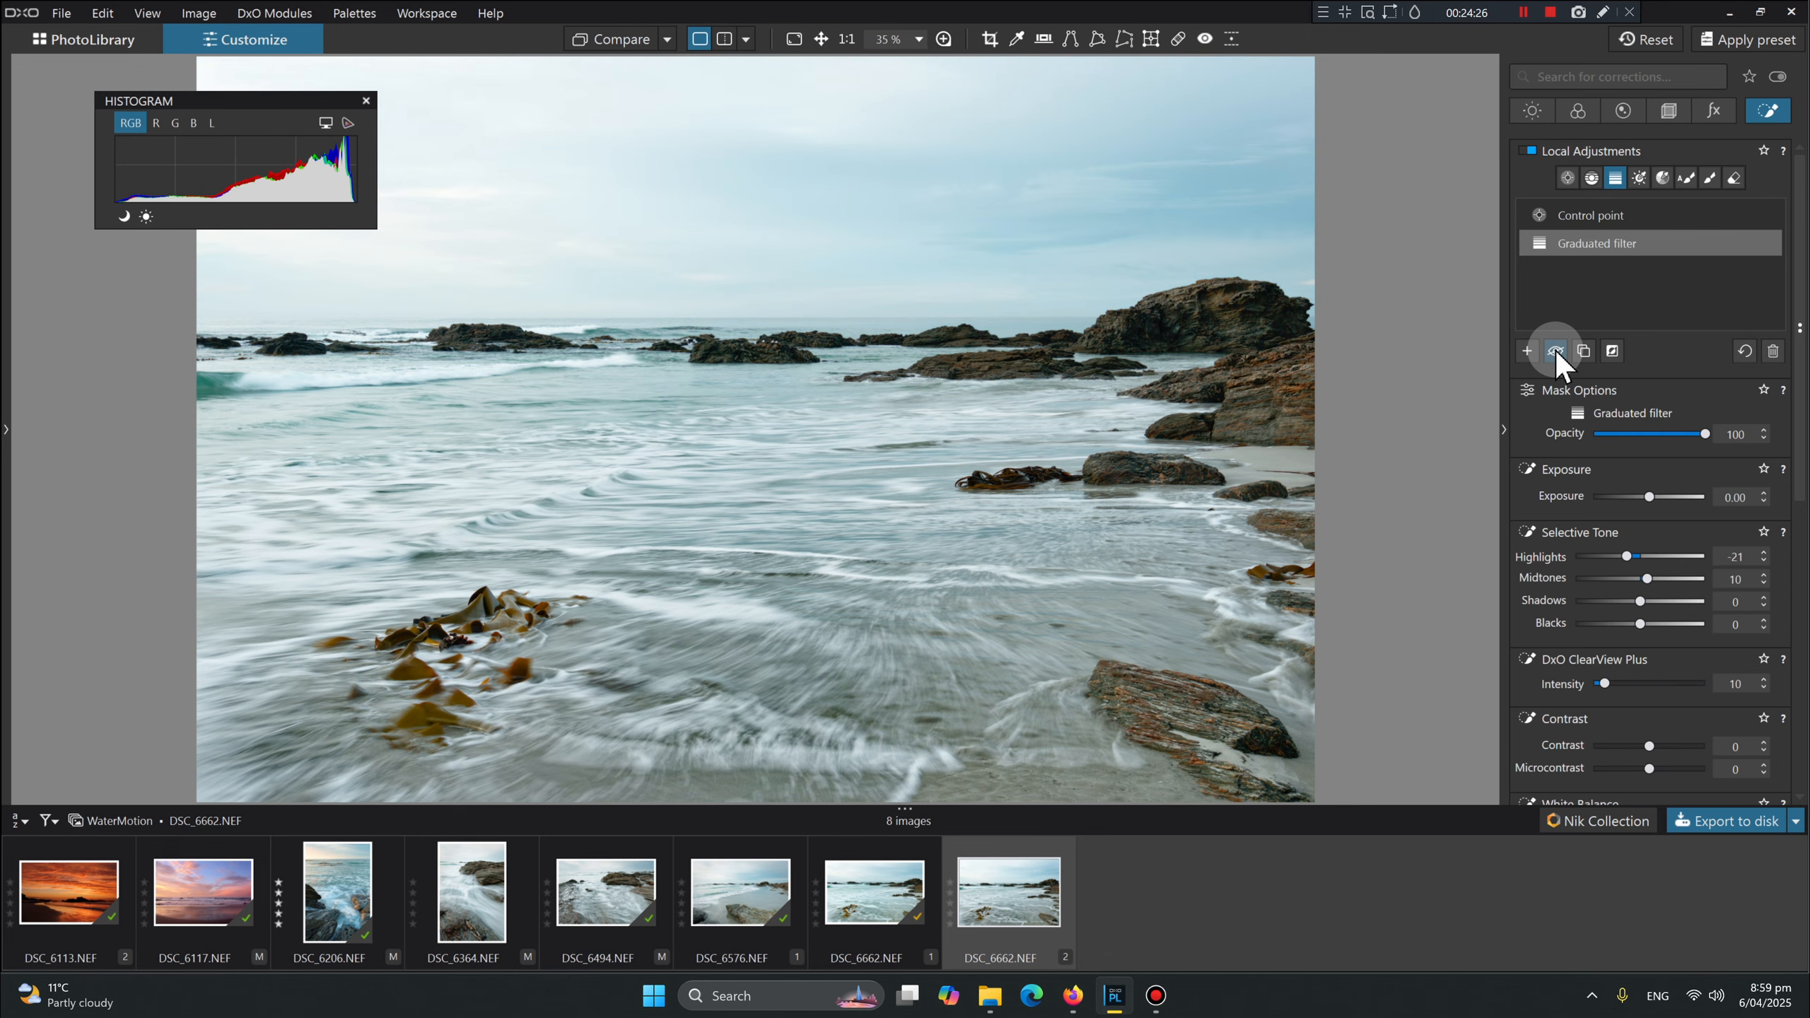
pyautogui.click(1556, 350)
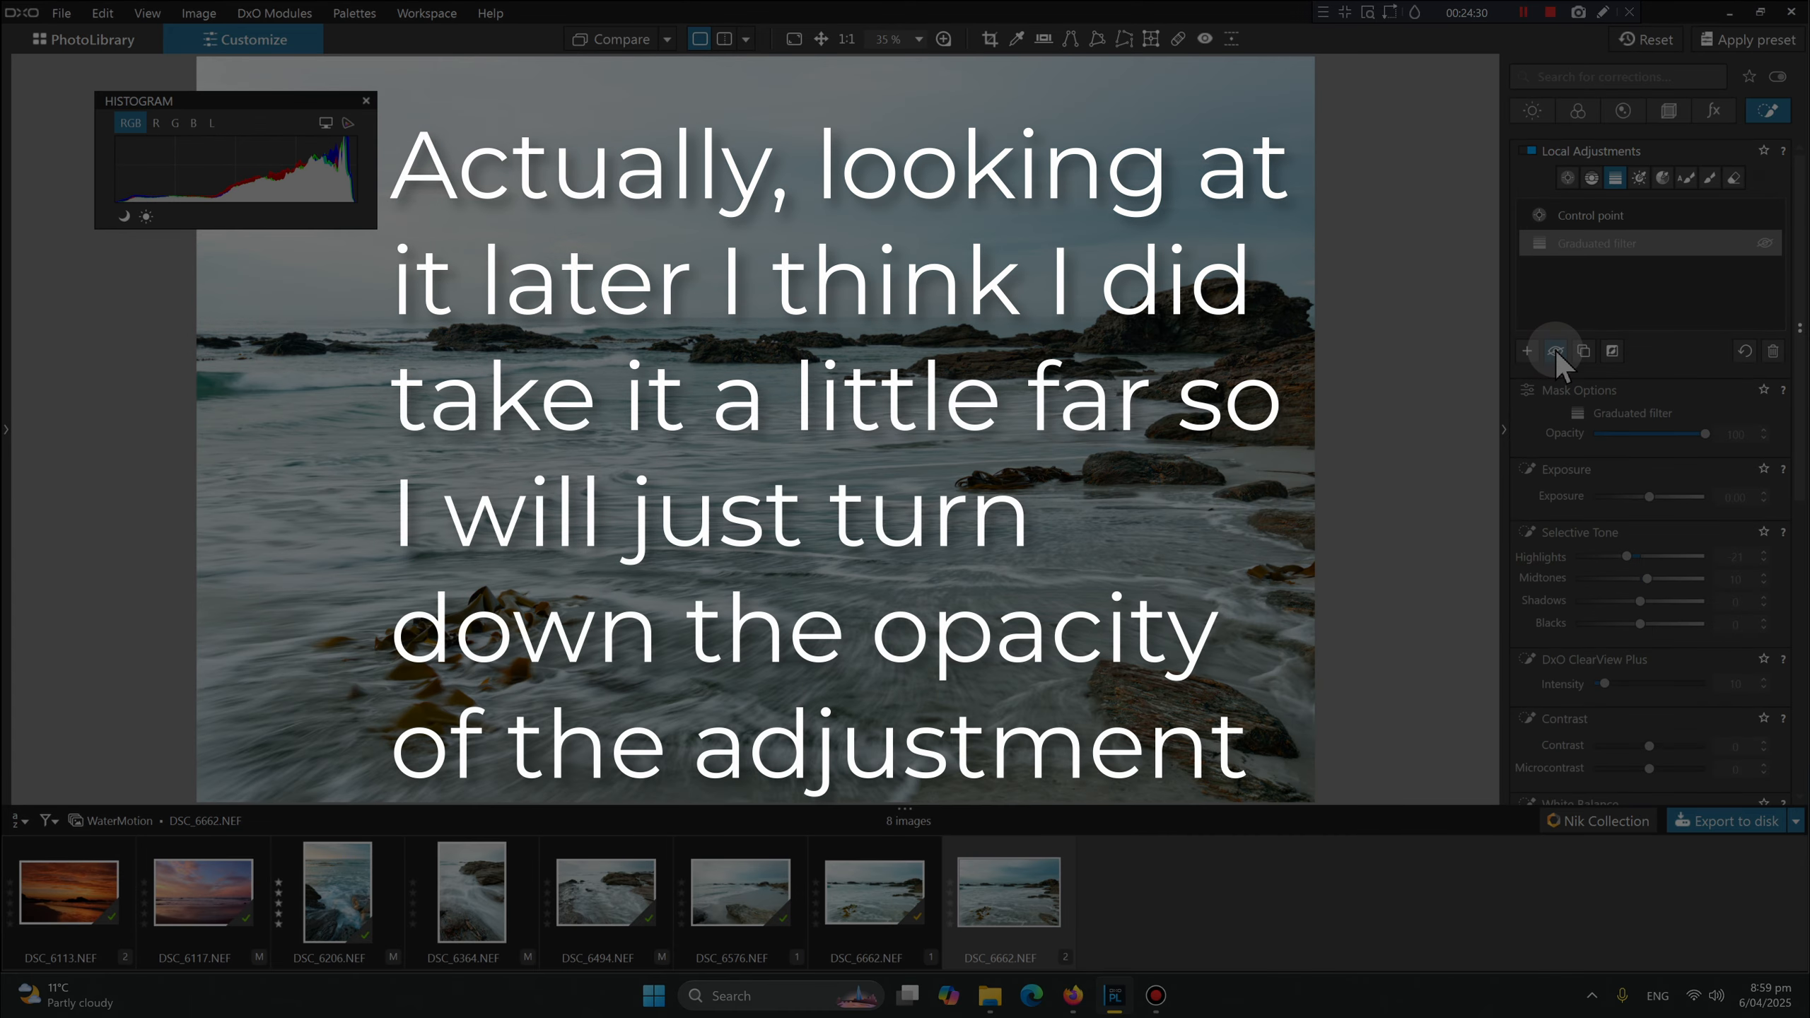
pyautogui.click(1556, 351)
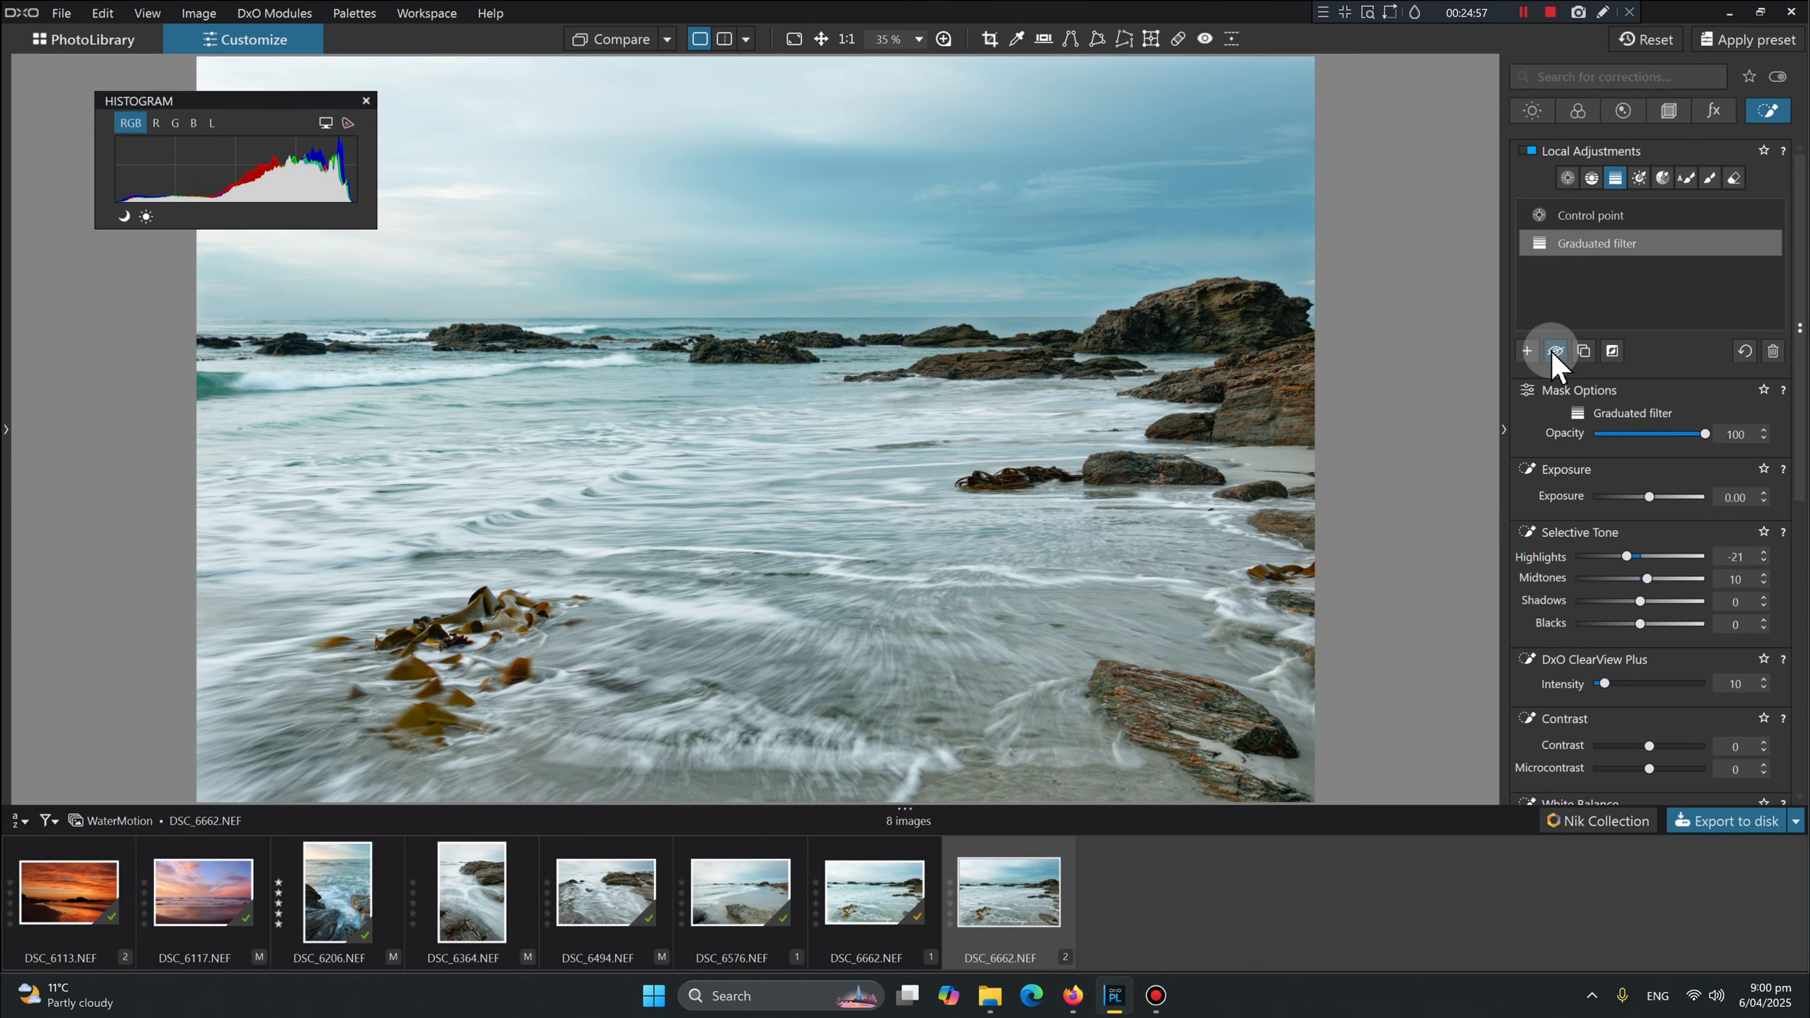
# Add a second graduated filter covering the sea and foreground, fading upward to just above the horizon.
pyautogui.click(1526, 351)
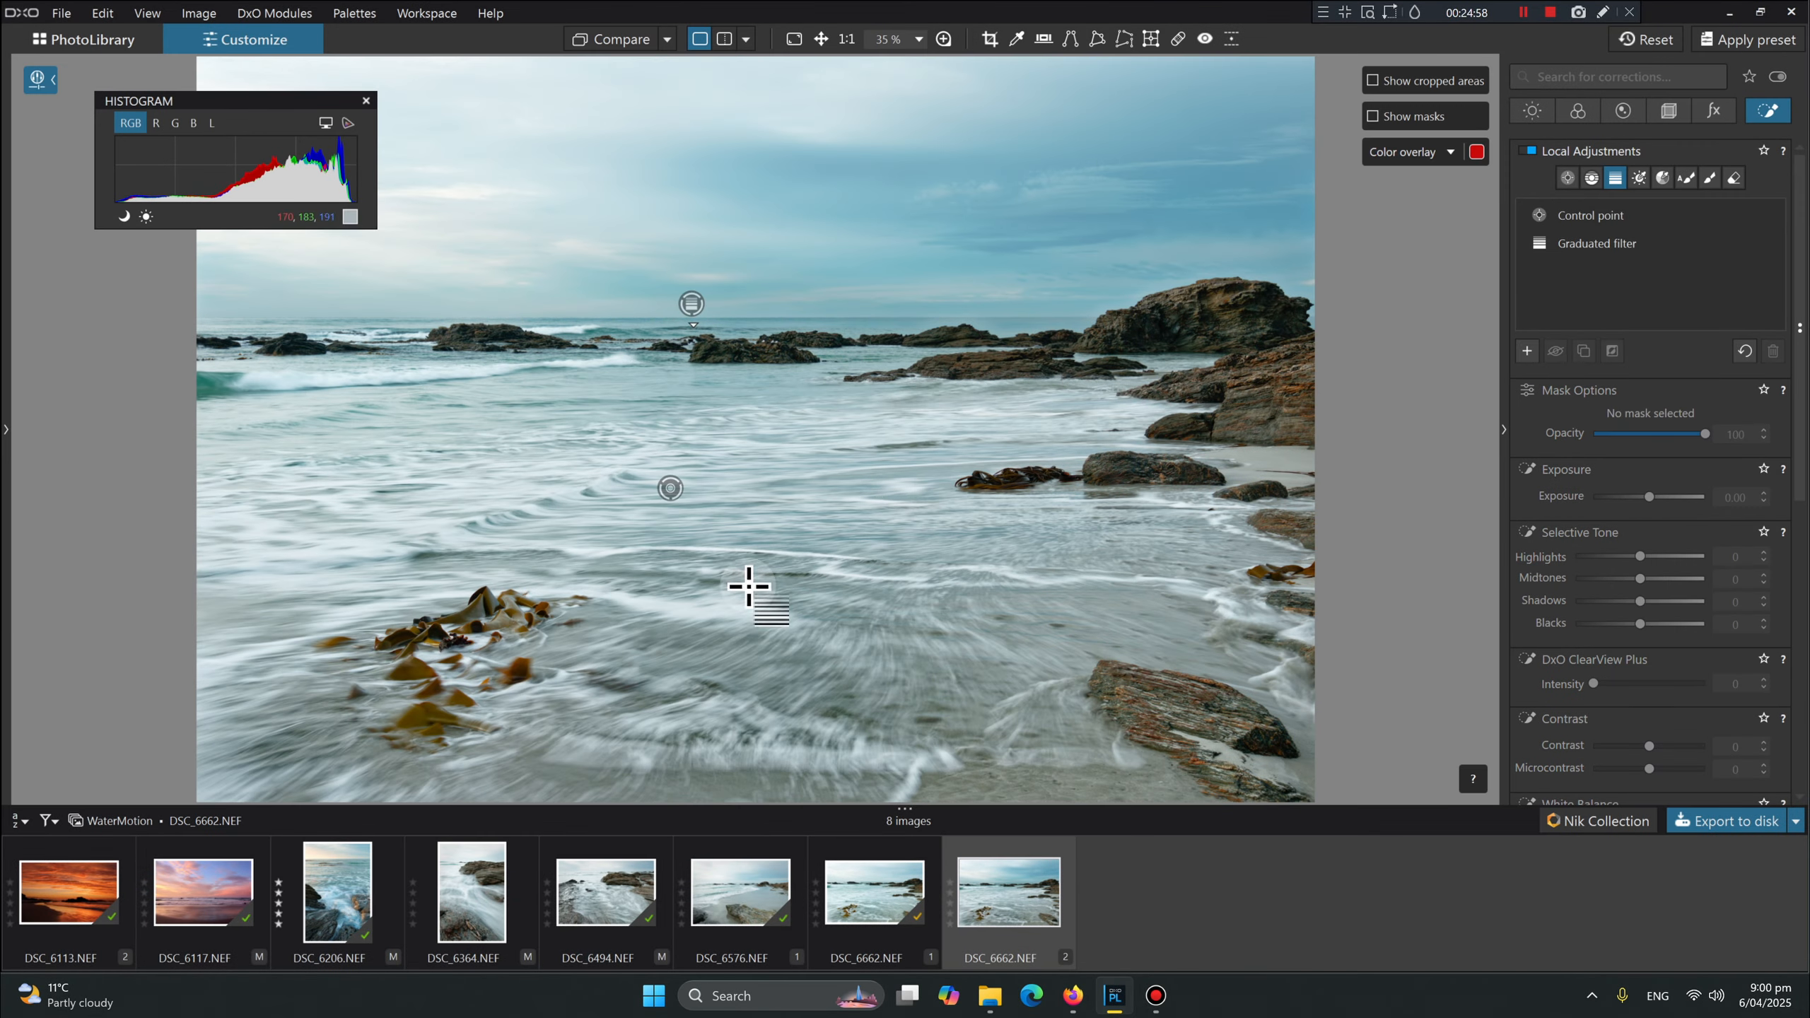
pyautogui.moveTo(736, 442); pyautogui.dragTo(741, 335)
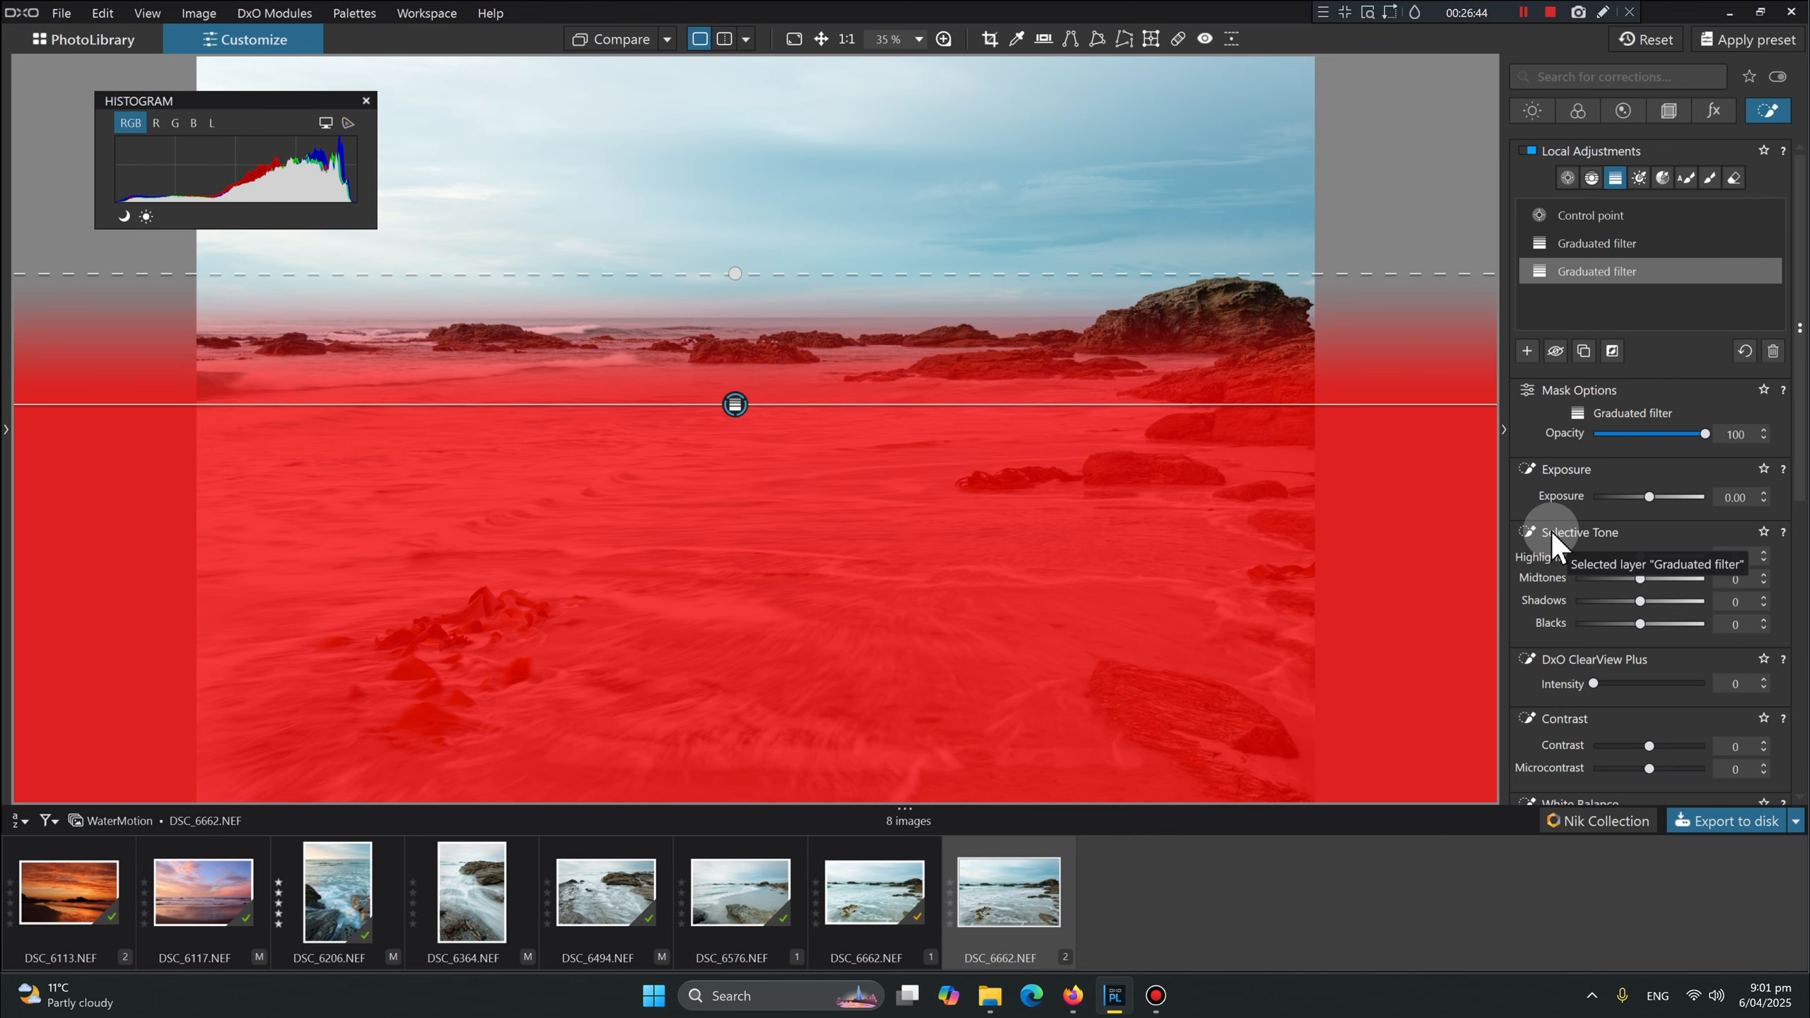
pyautogui.scroll(-5, 1551, 532)
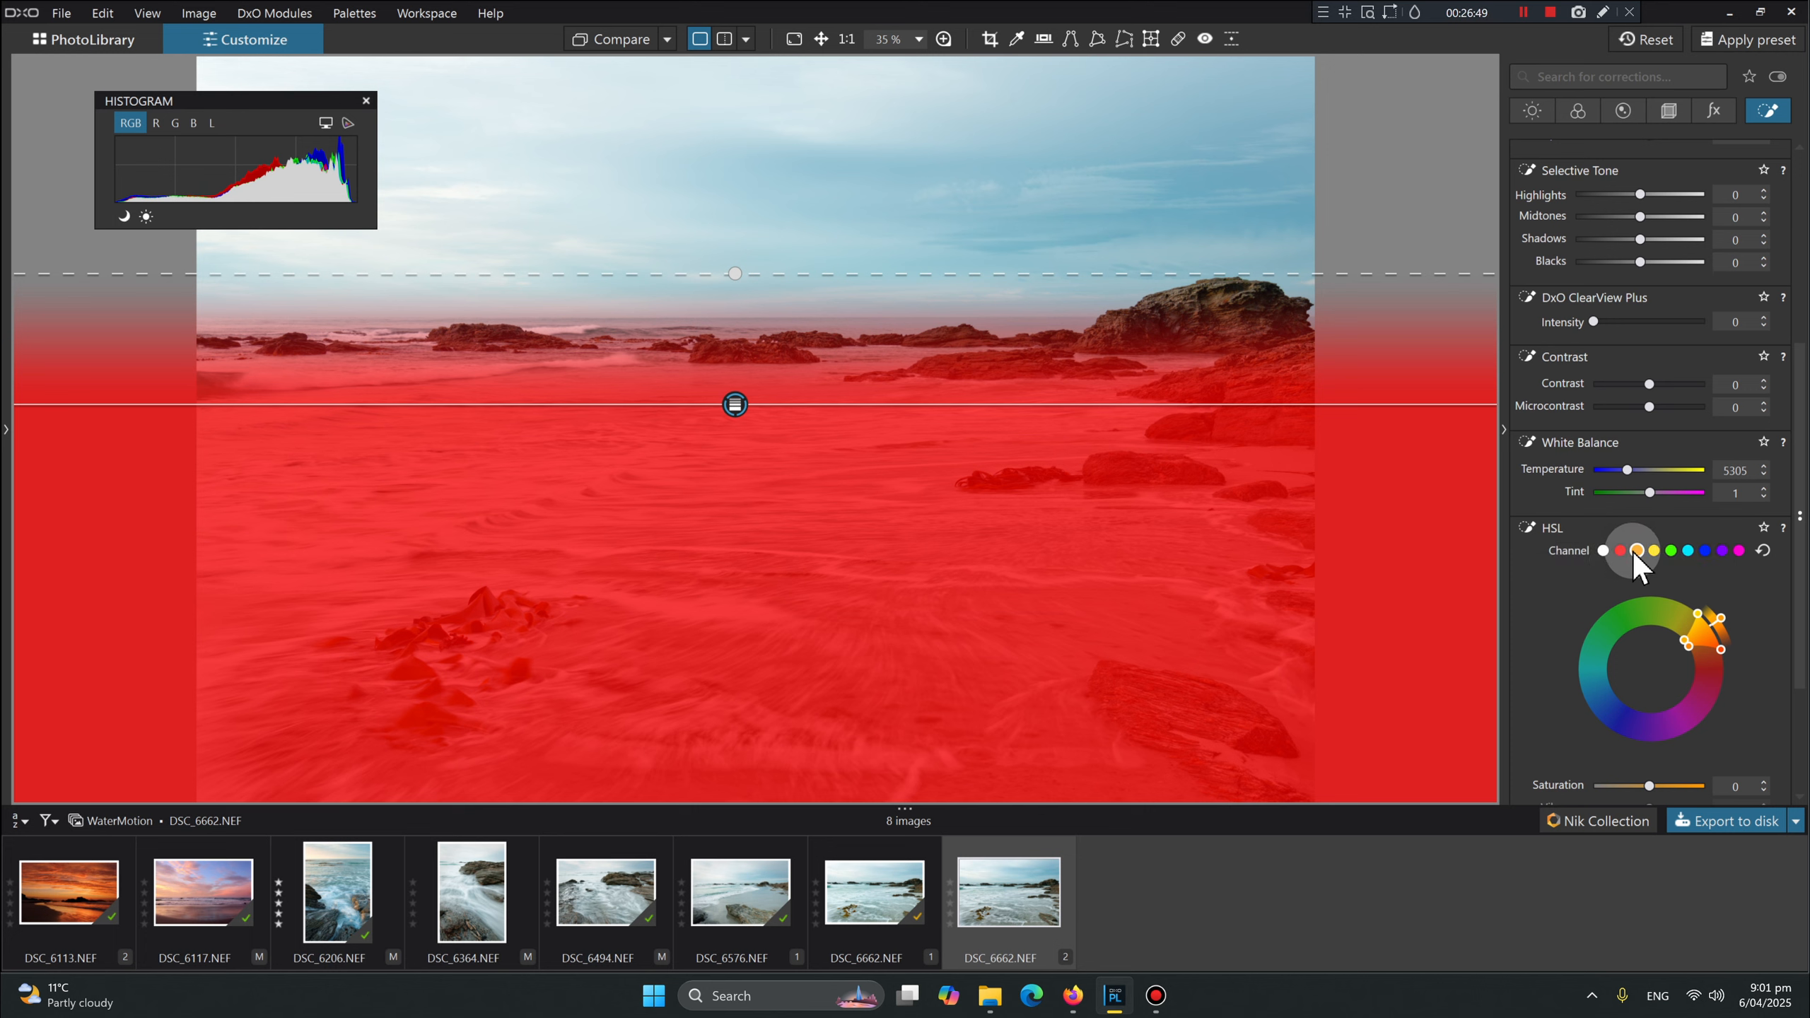
# Widen the HSL orange channel's color range toward red and yellow for the foreground graduated filter and set its saturation to 64.
pyautogui.scroll(-1, 1597, 599)
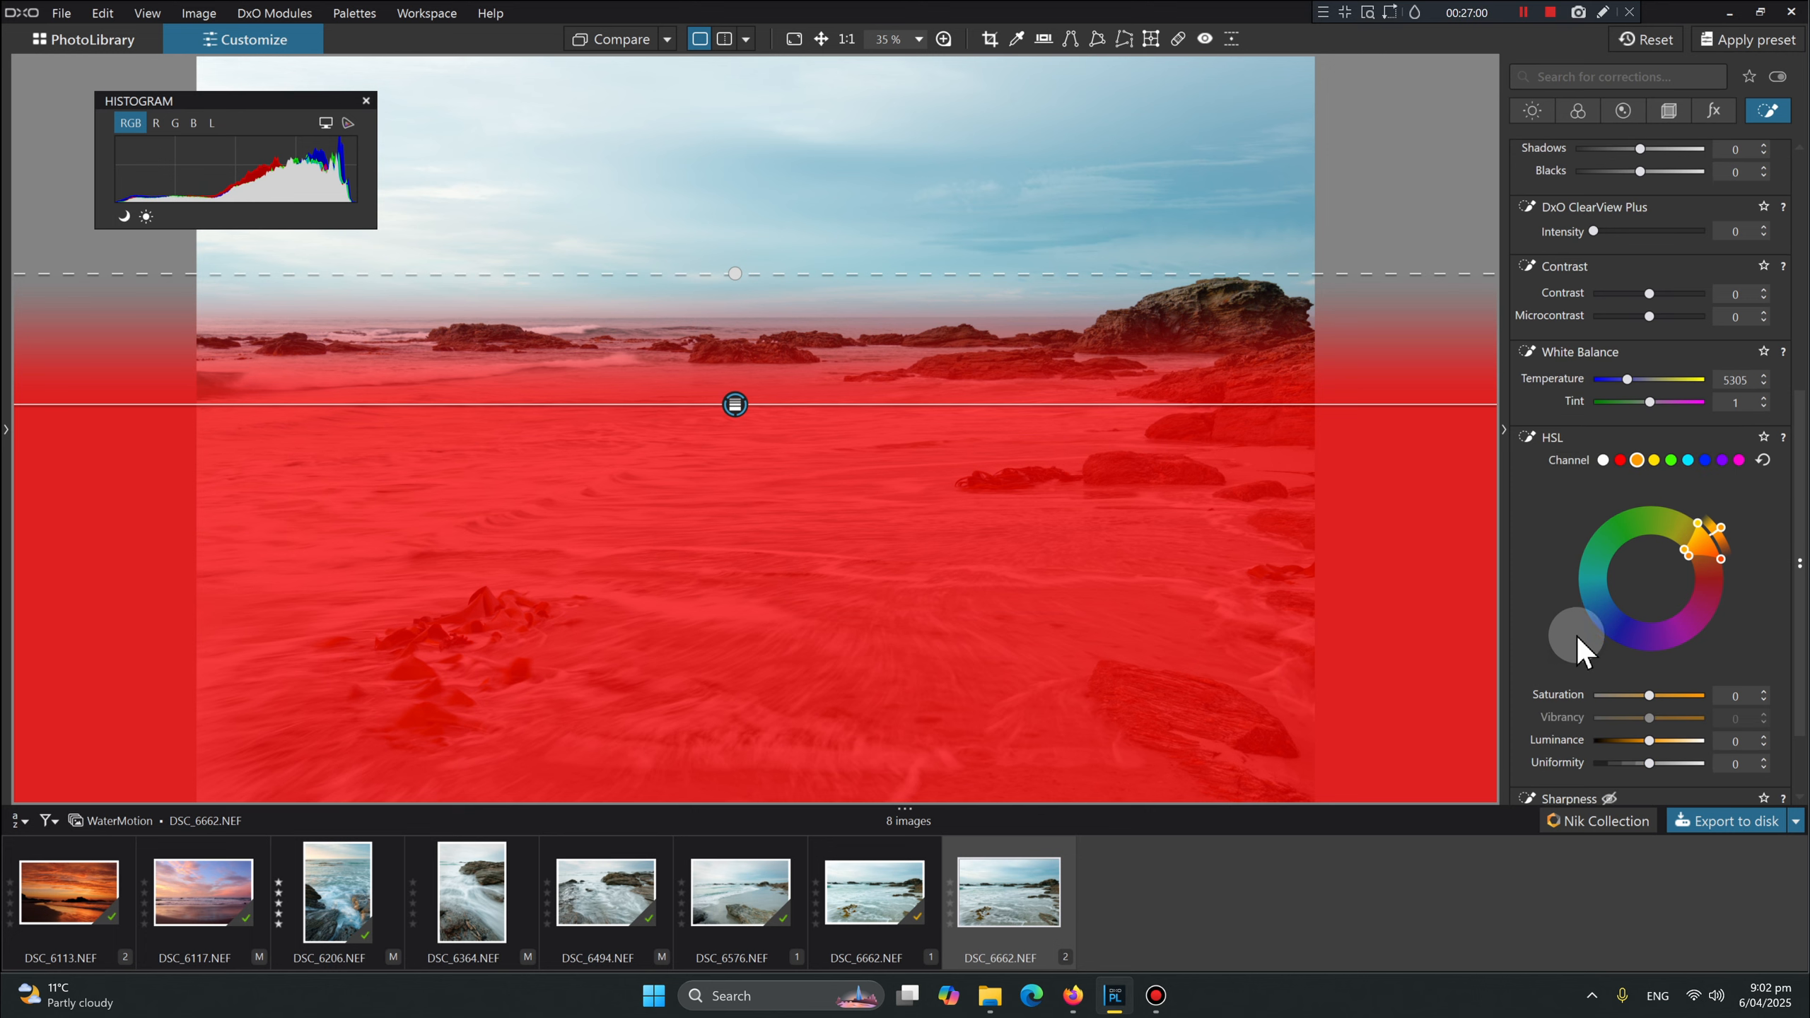
pyautogui.moveTo(1647, 696); pyautogui.dragTo(1671, 697)
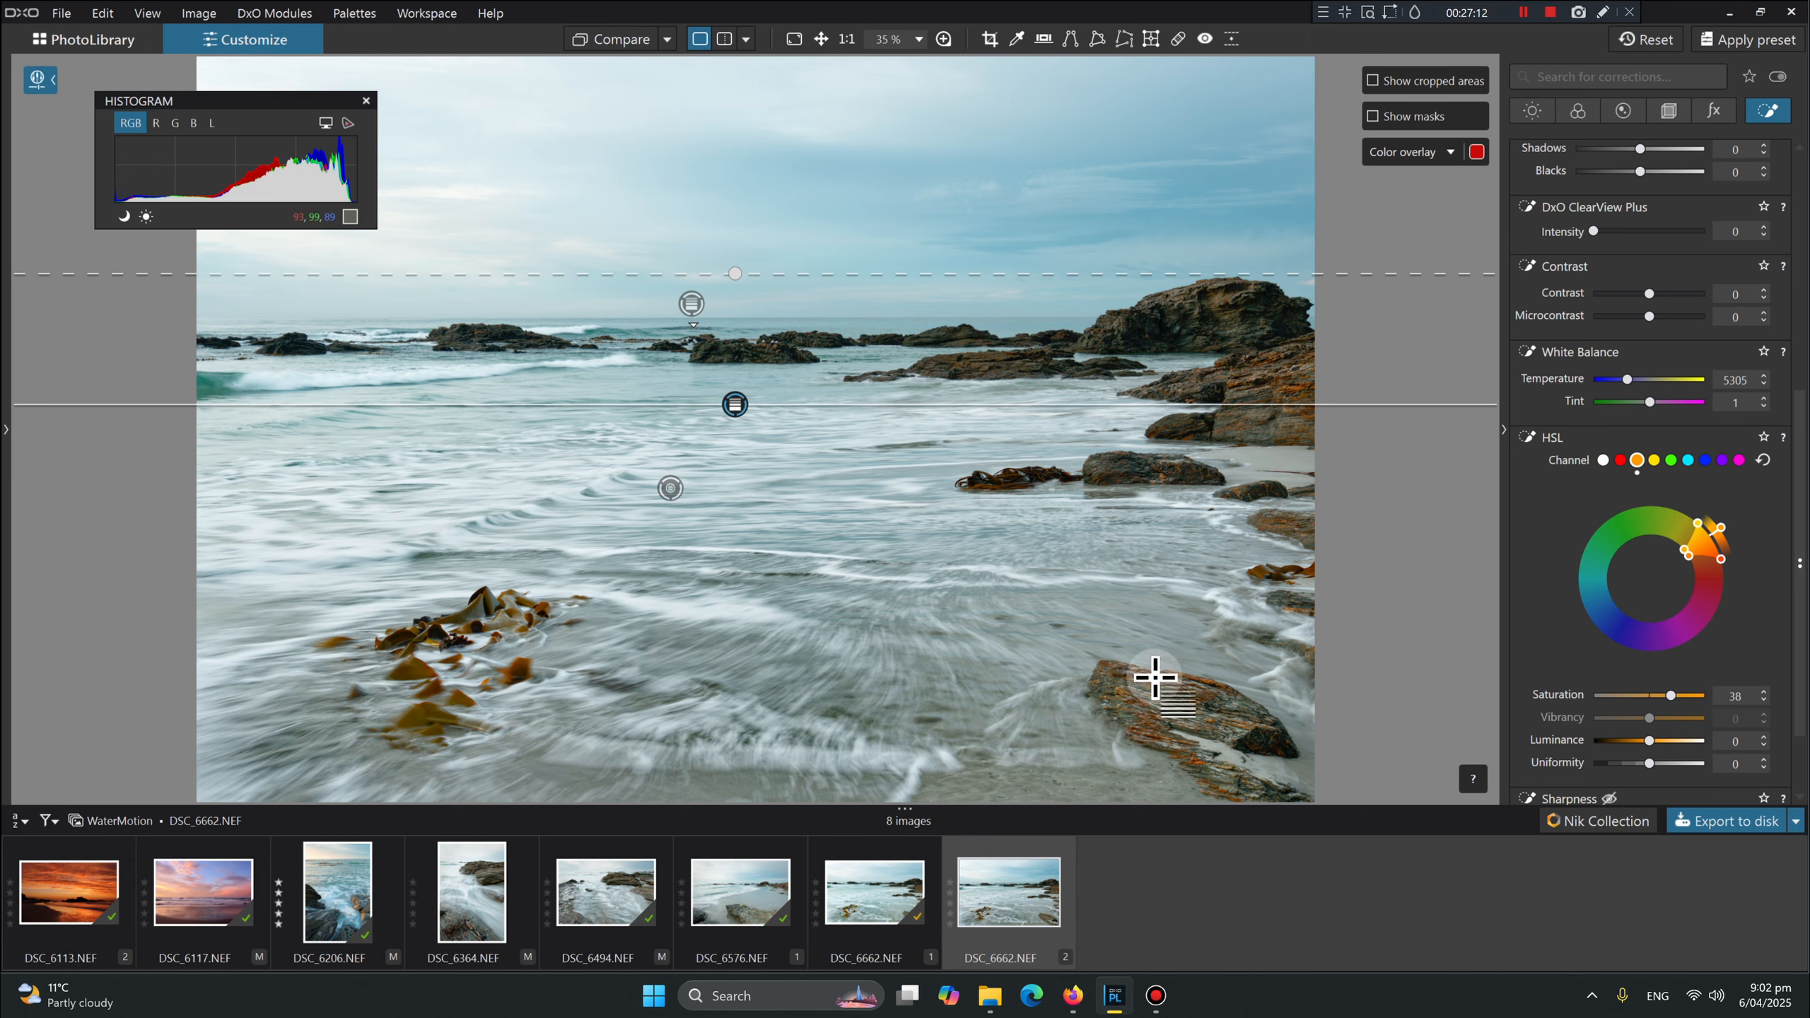
pyautogui.moveTo(1714, 572)
pyautogui.mouseDown()
pyautogui.moveTo(1682, 548)
pyautogui.moveTo(1694, 574)
pyautogui.mouseUp()
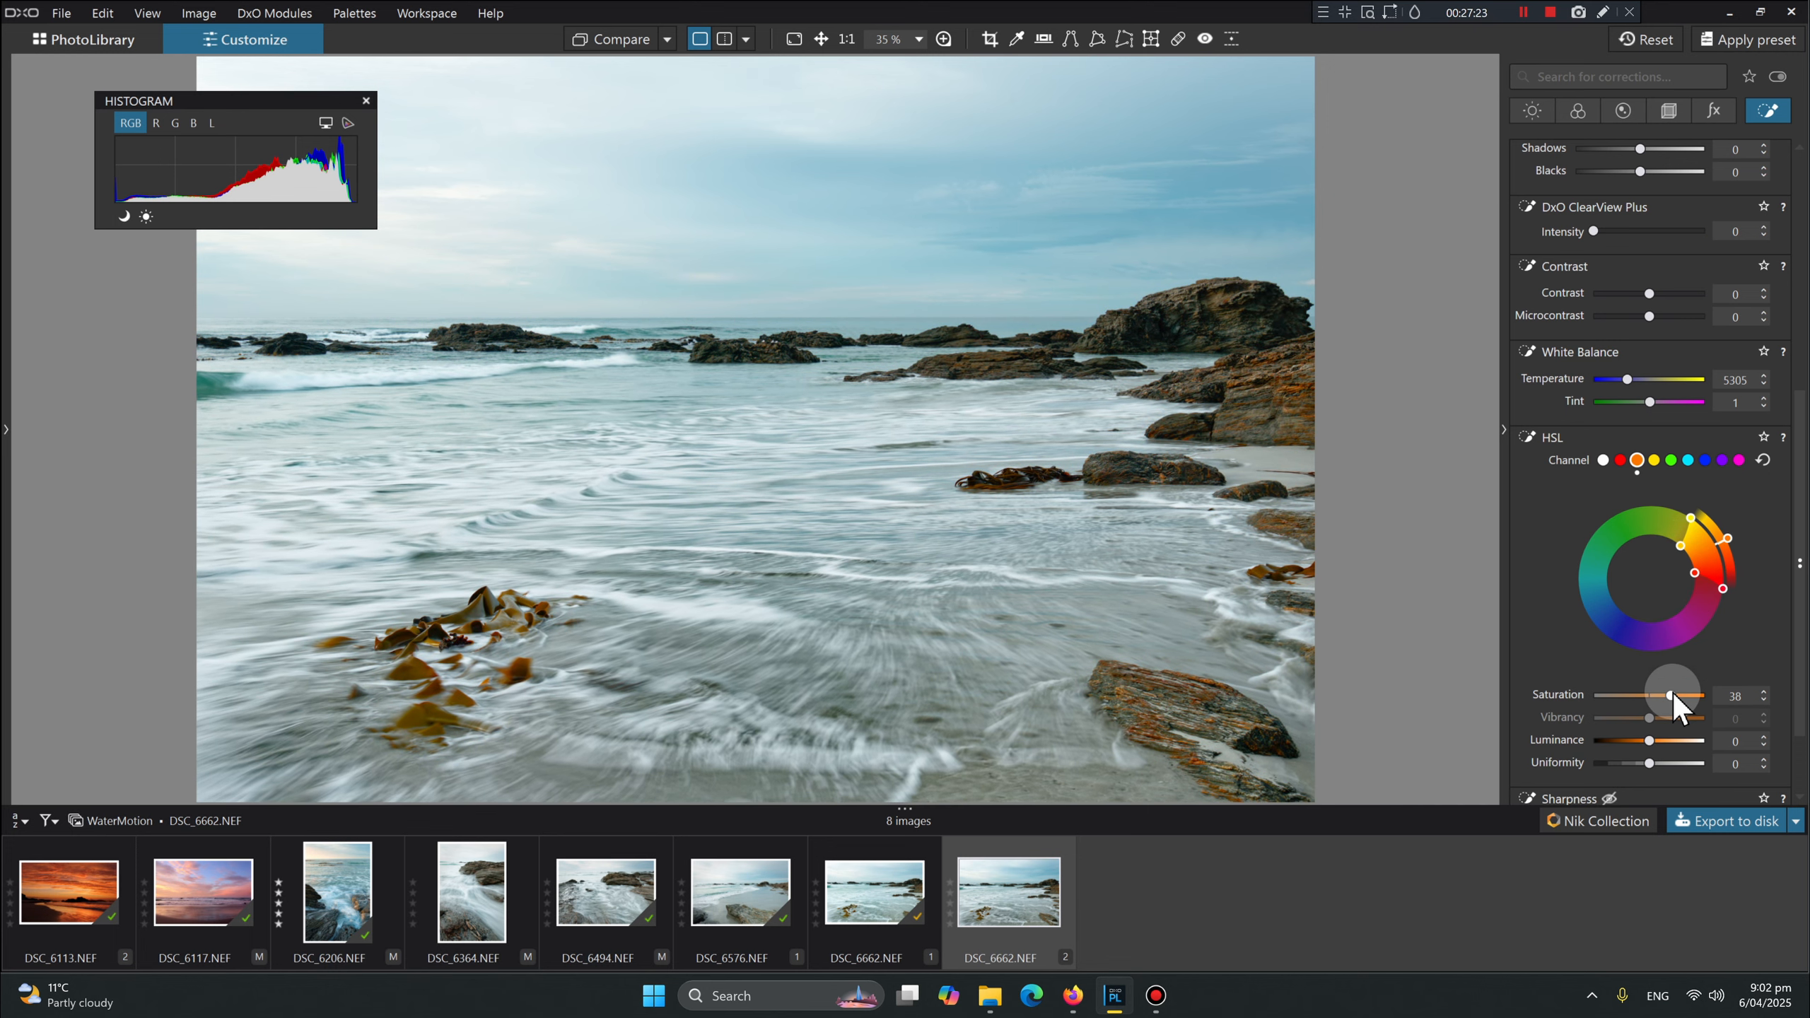
pyautogui.moveTo(1677, 695); pyautogui.dragTo(1685, 695)
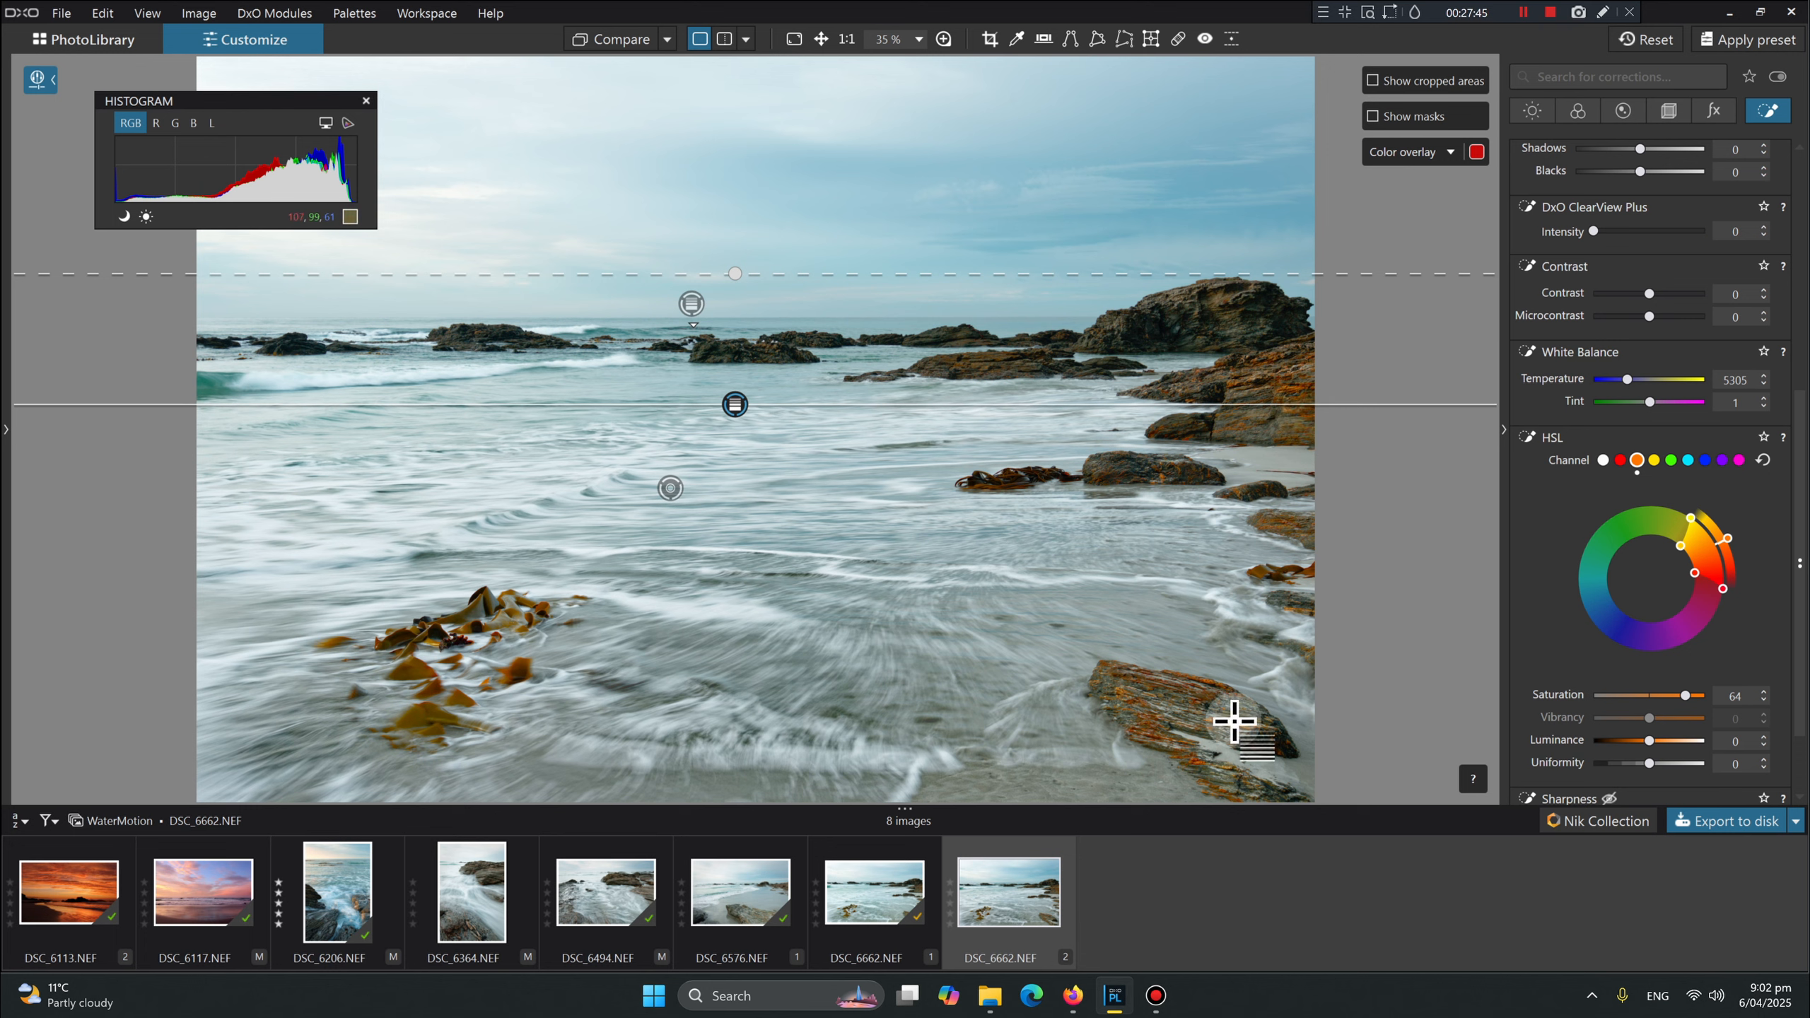
# Erase the foreground graduated filter's mask over the rocks along the photo's right side, using a smaller eraser with 24% flow.
pyautogui.moveTo(1795, 428); pyautogui.dragTo(1789, 185)
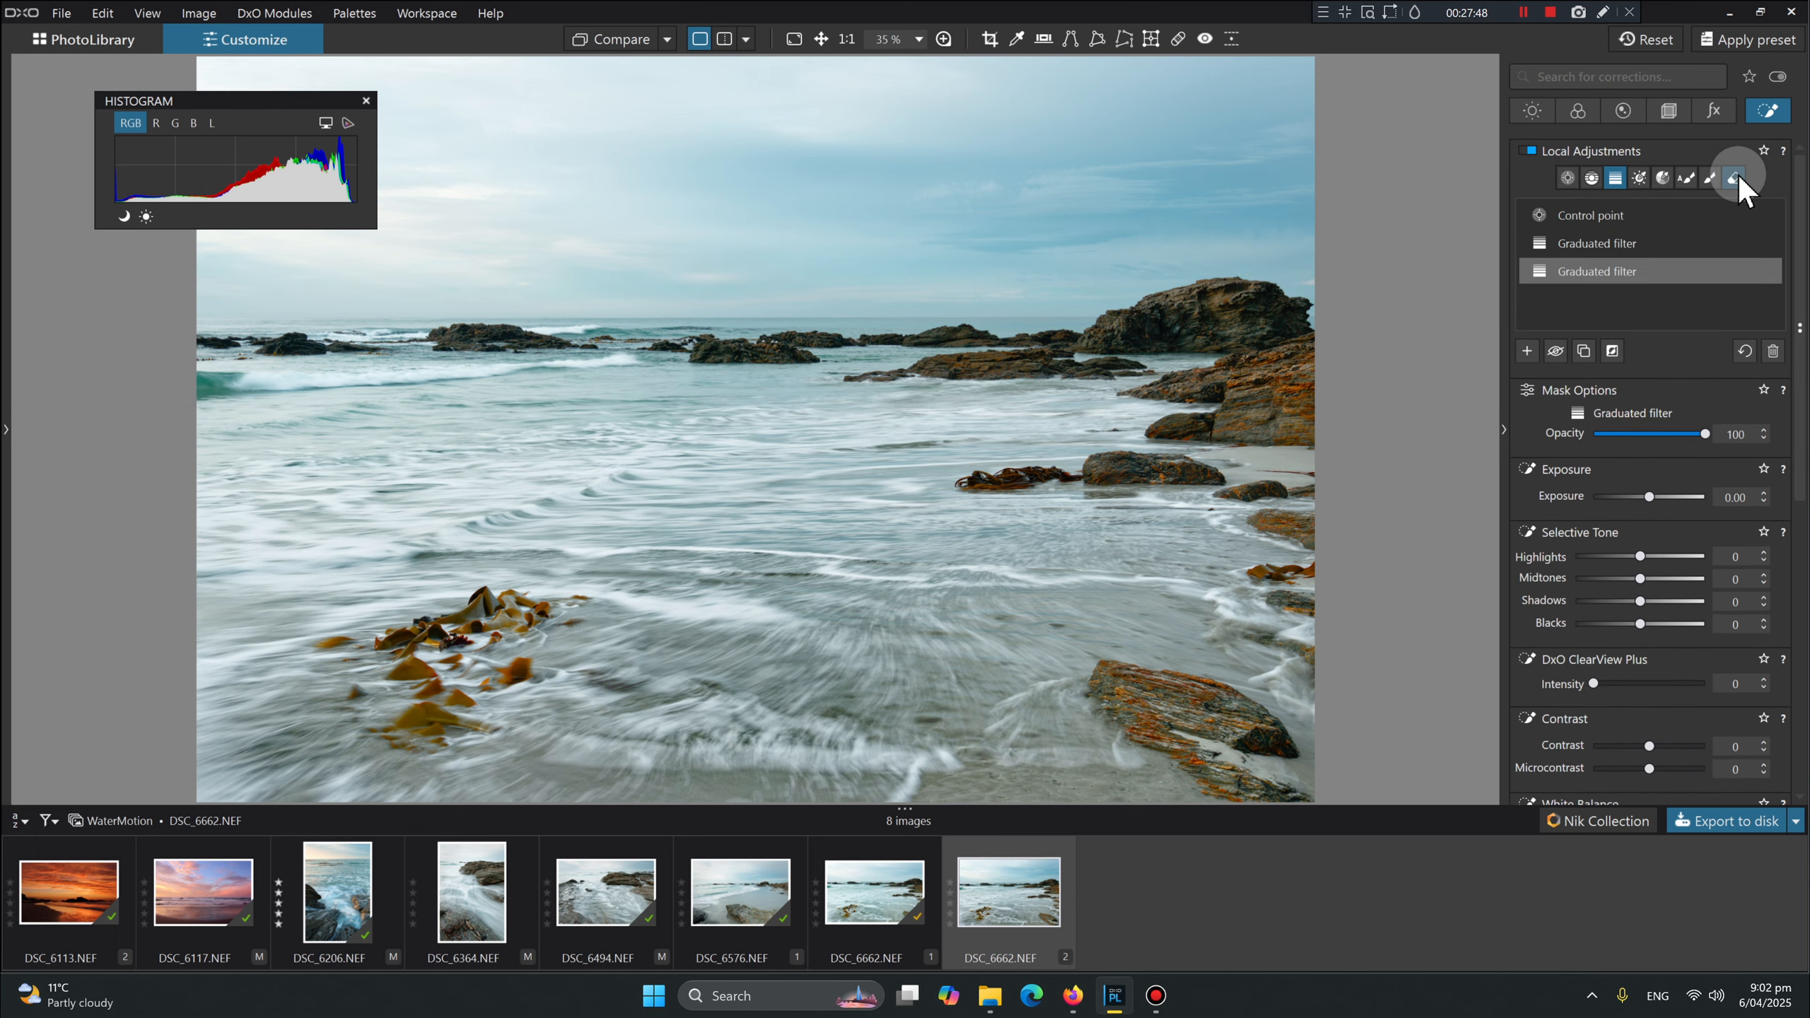
pyautogui.click(1734, 178)
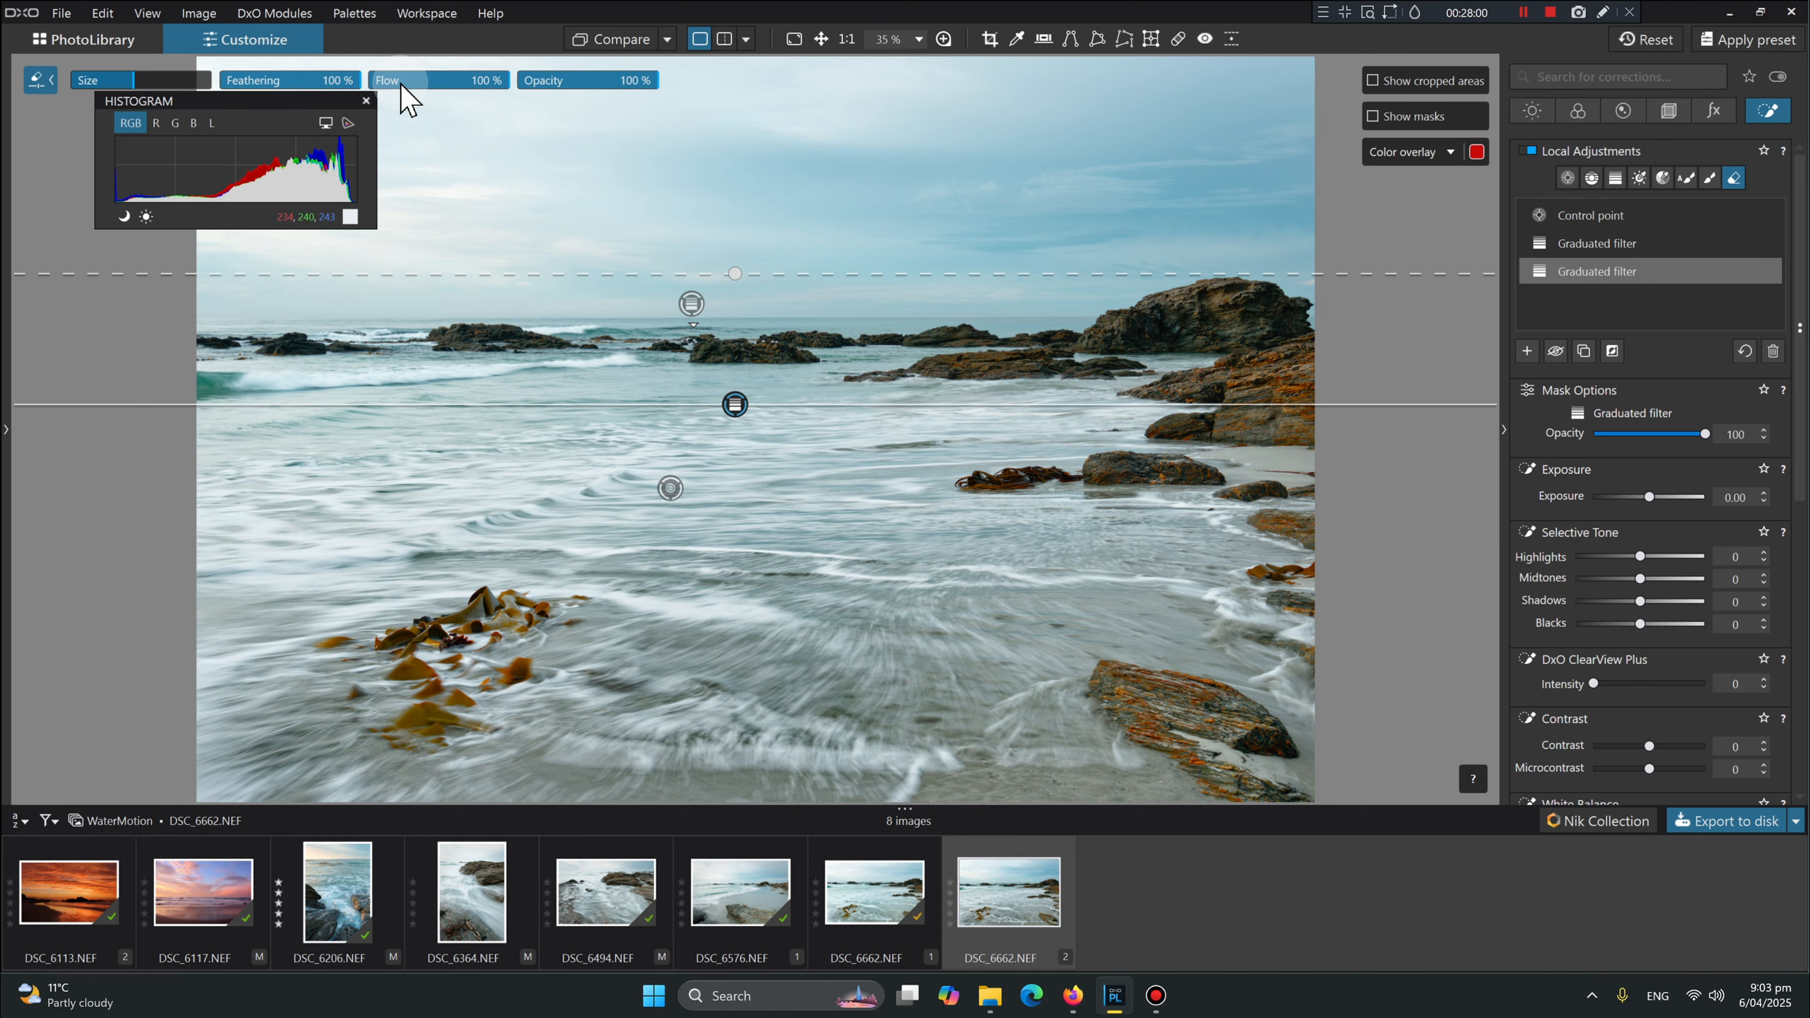
pyautogui.click(399, 82)
pyautogui.click(396, 82)
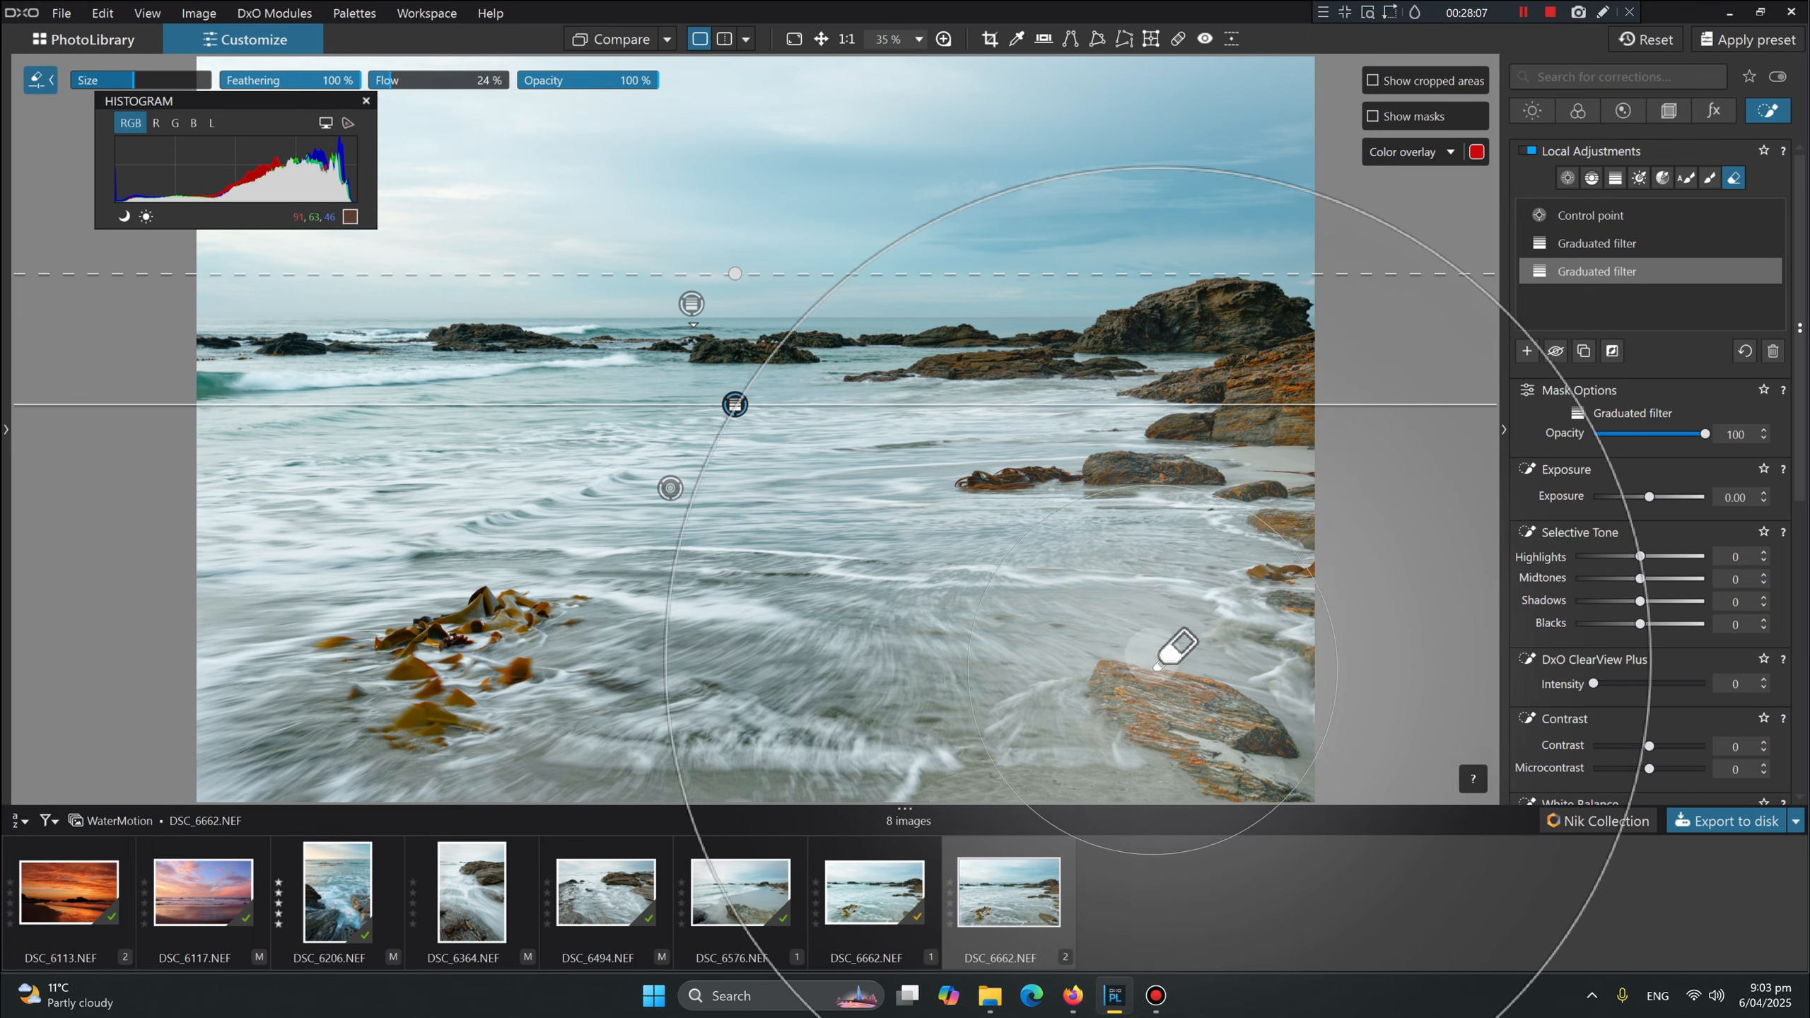
pyautogui.click(115, 80)
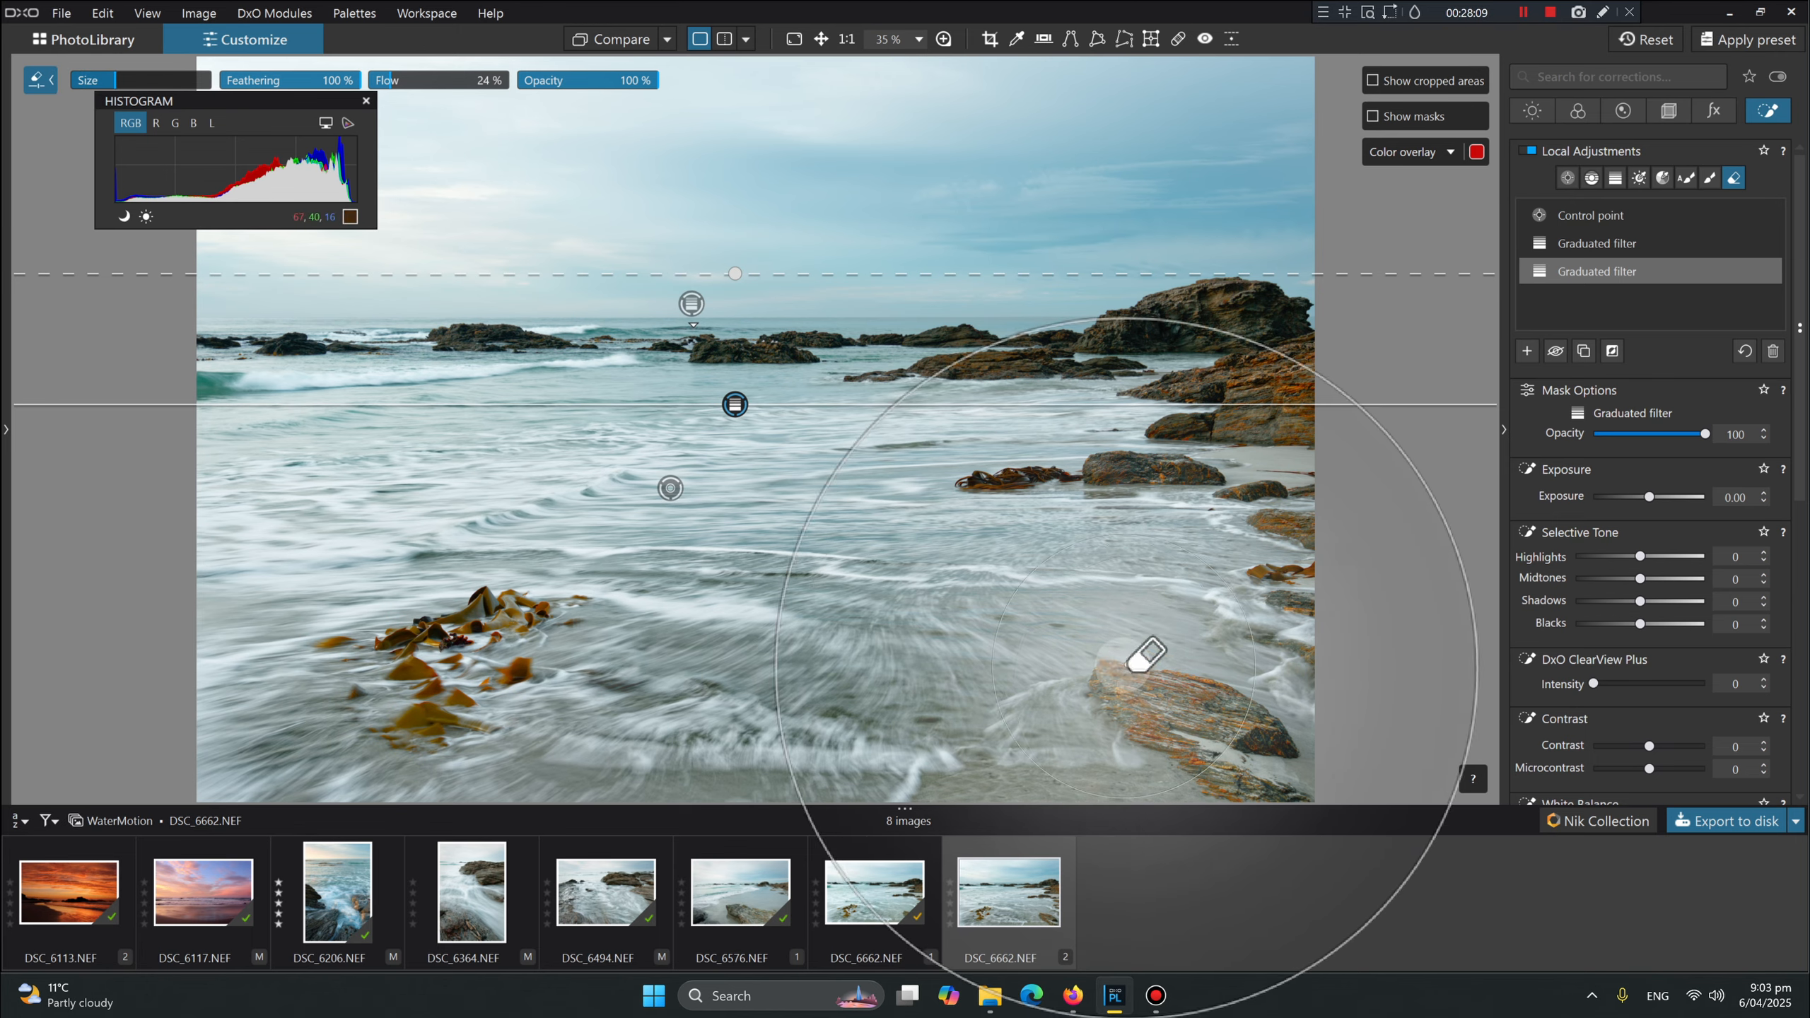
pyautogui.moveTo(1249, 739)
pyautogui.mouseDown()
pyautogui.moveTo(1176, 712)
pyautogui.moveTo(1219, 732)
pyautogui.mouseUp()
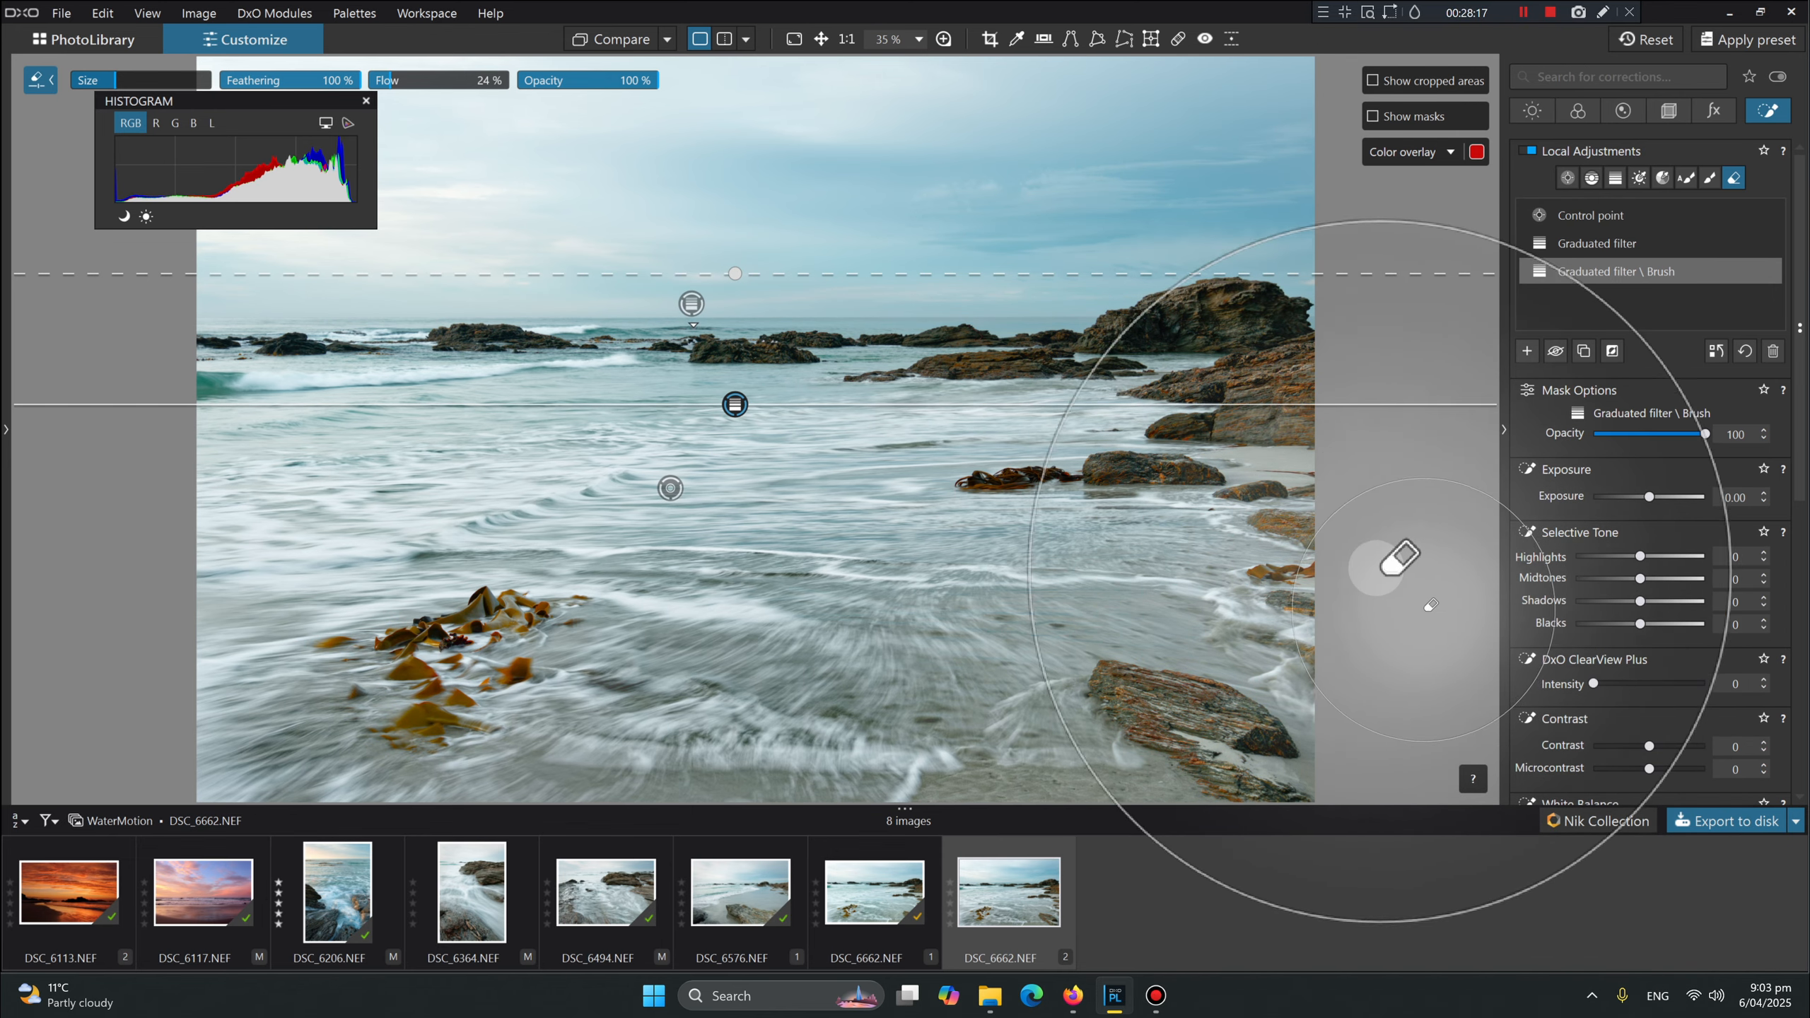
pyautogui.click(1457, 586)
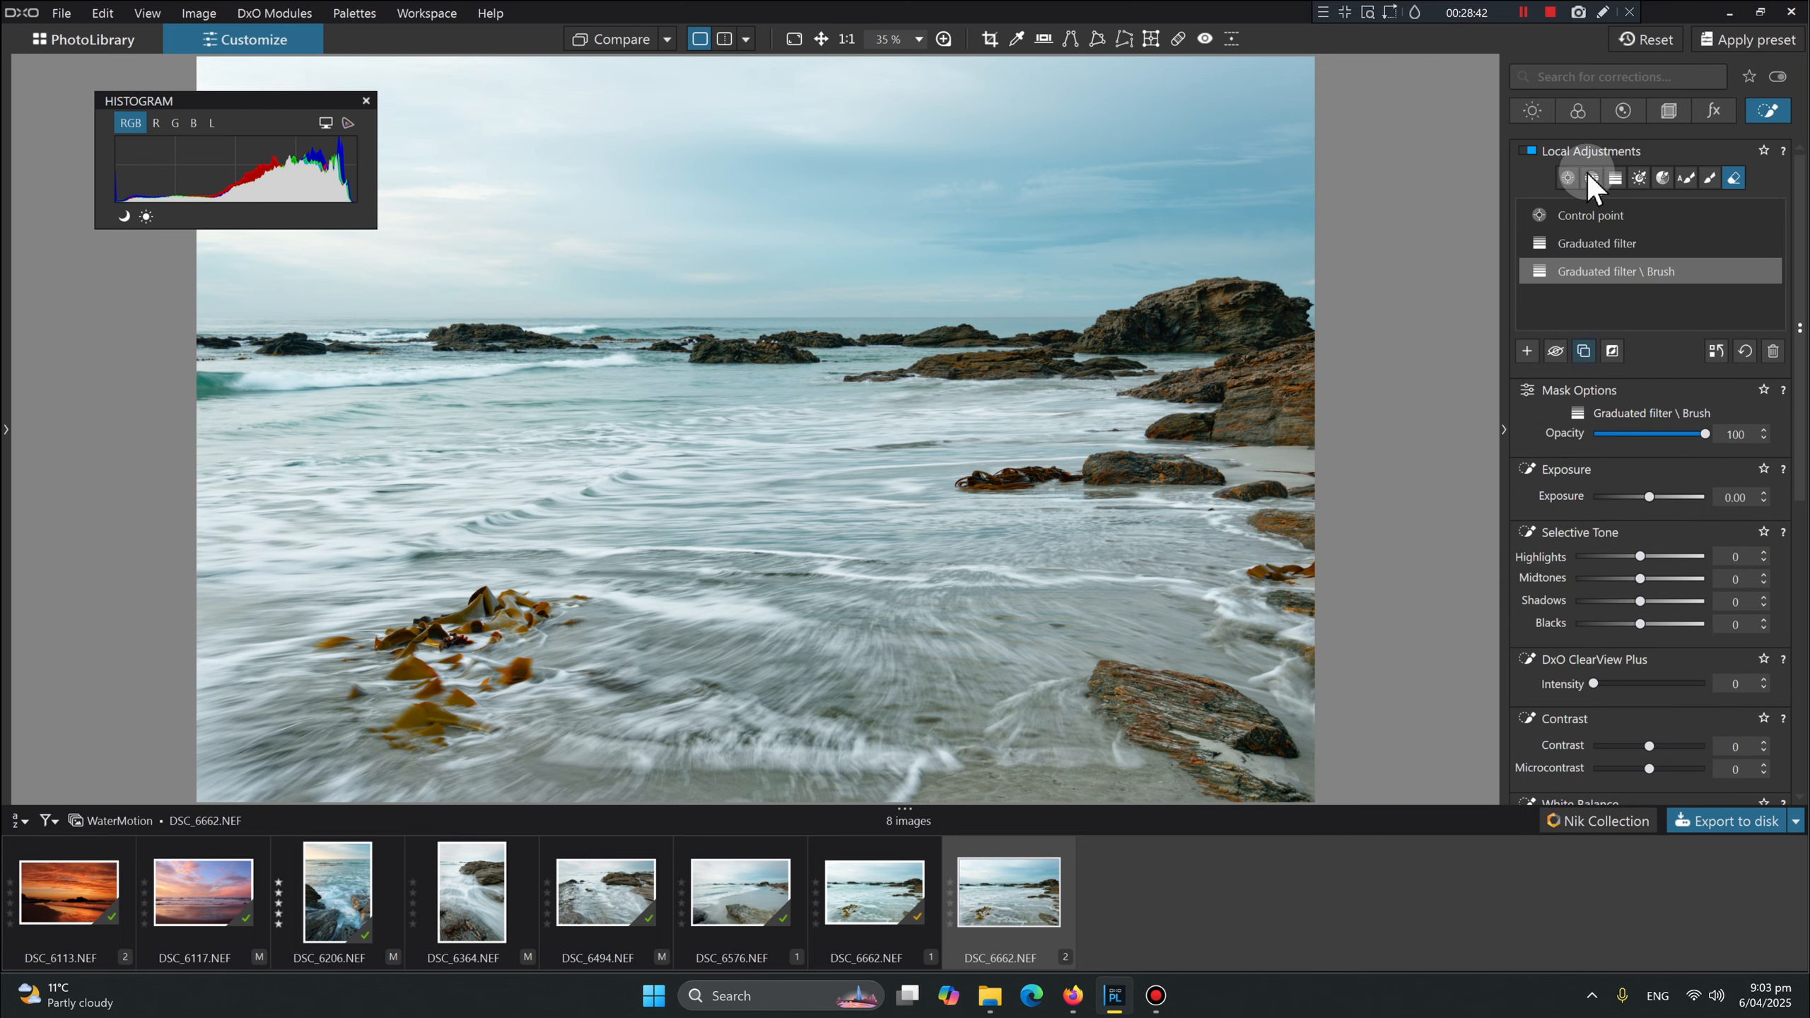
# Set the foreground graduated filter's highlights to -12, midtones to 17, shadows to 8 and blacks to 8.
pyautogui.click(1616, 181)
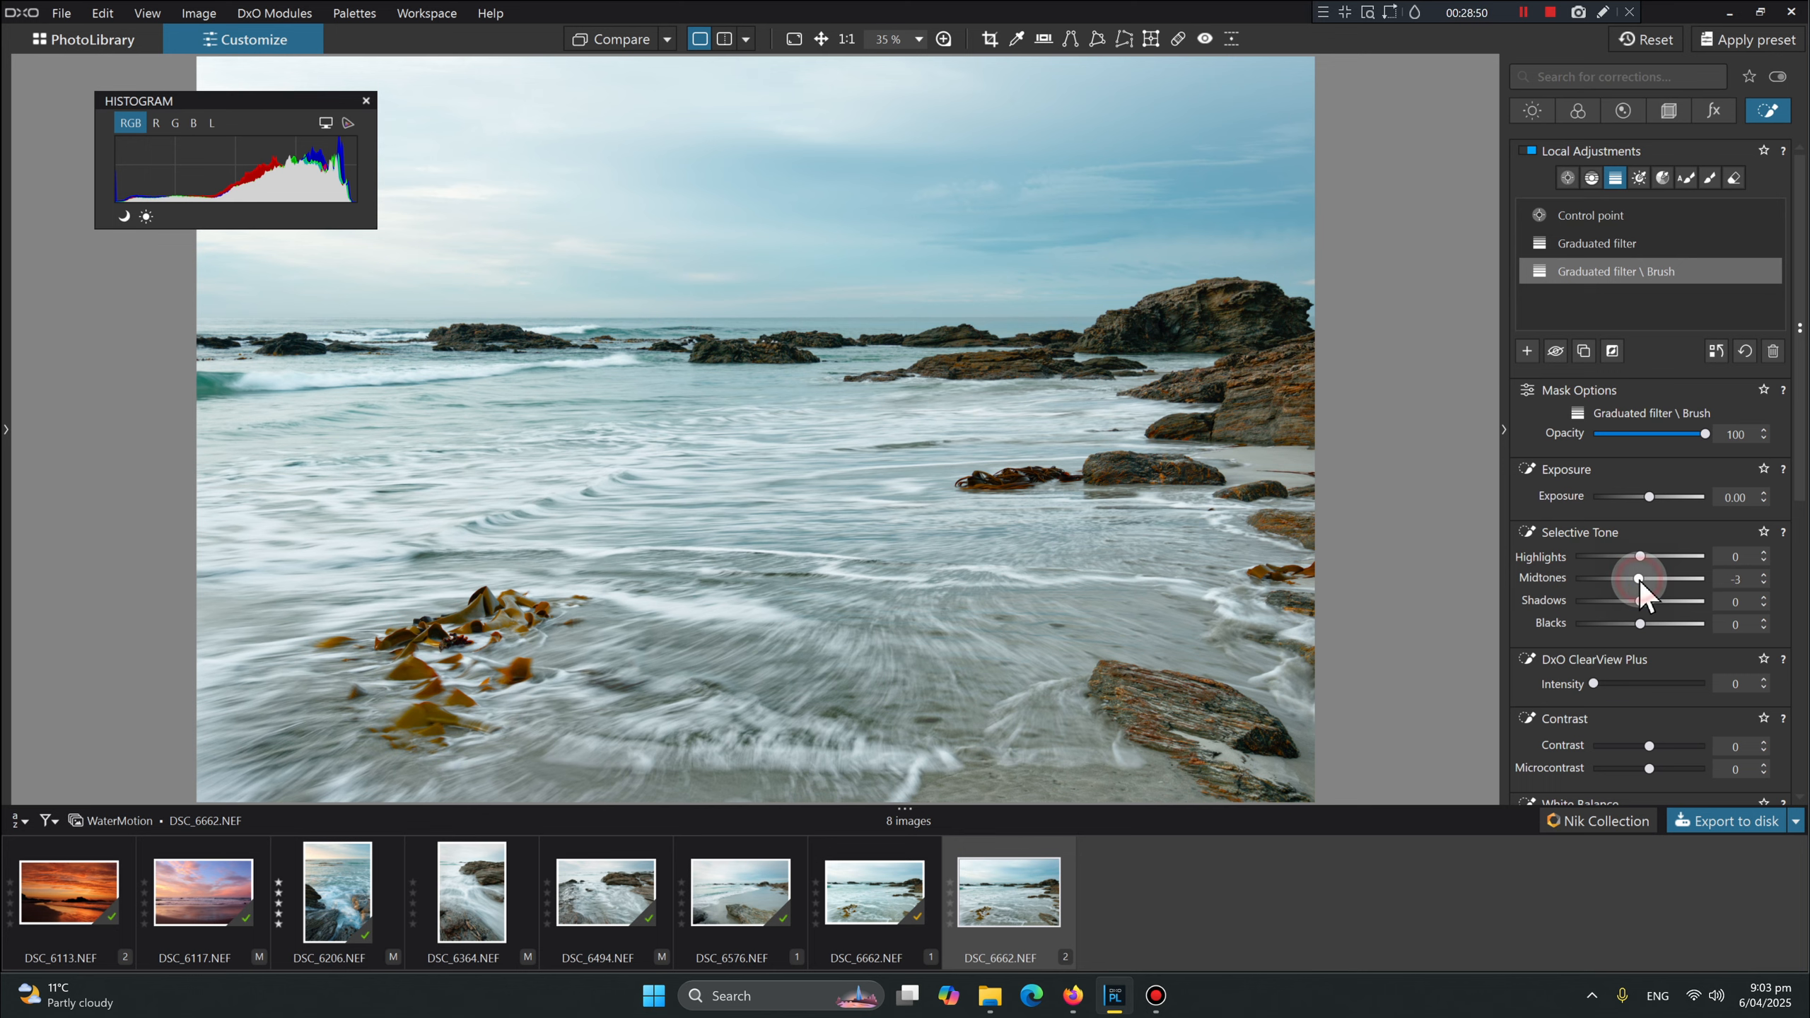
pyautogui.moveTo(1639, 580); pyautogui.dragTo(1649, 625)
pyautogui.click(1640, 601)
pyautogui.moveTo(1640, 556); pyautogui.dragTo(1652, 578)
pyautogui.moveTo(1652, 578); pyautogui.dragTo(1650, 561)
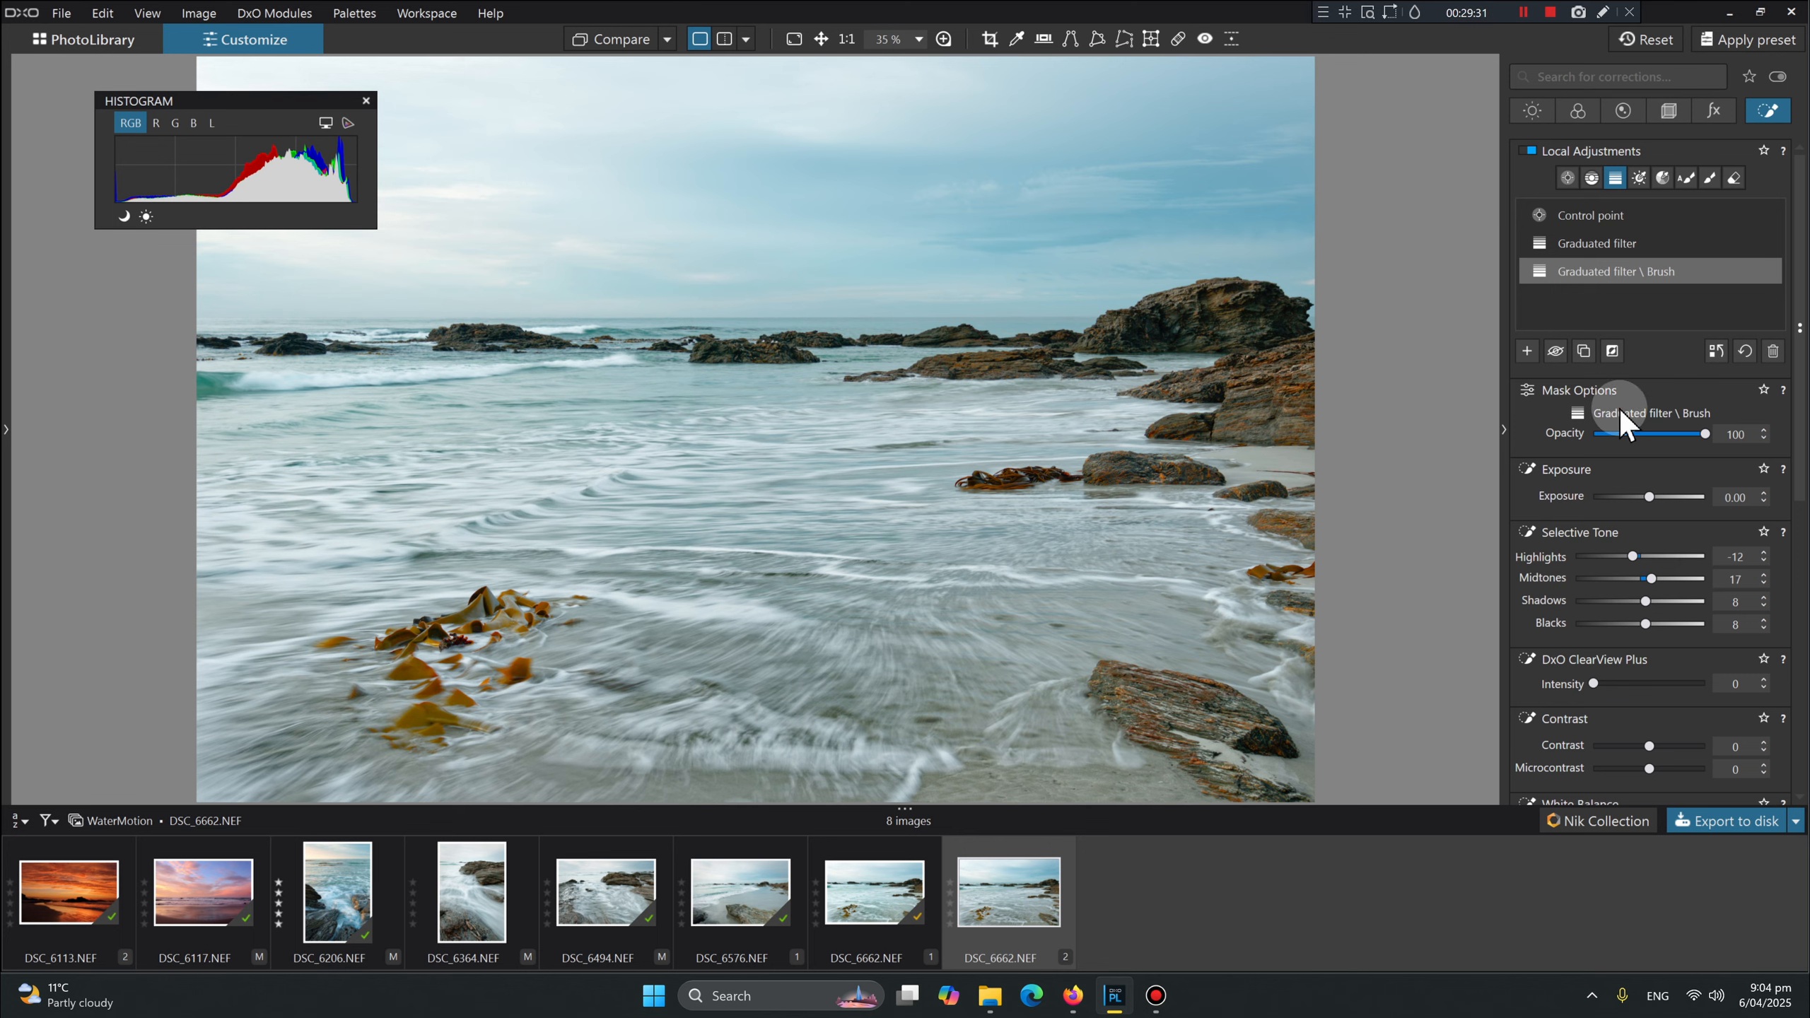
# Toggle the foreground graduated filter off and on to compare its effect, and leave the mask deselected.
pyautogui.click(1555, 350)
pyautogui.click(1554, 350)
pyautogui.click(1554, 350)
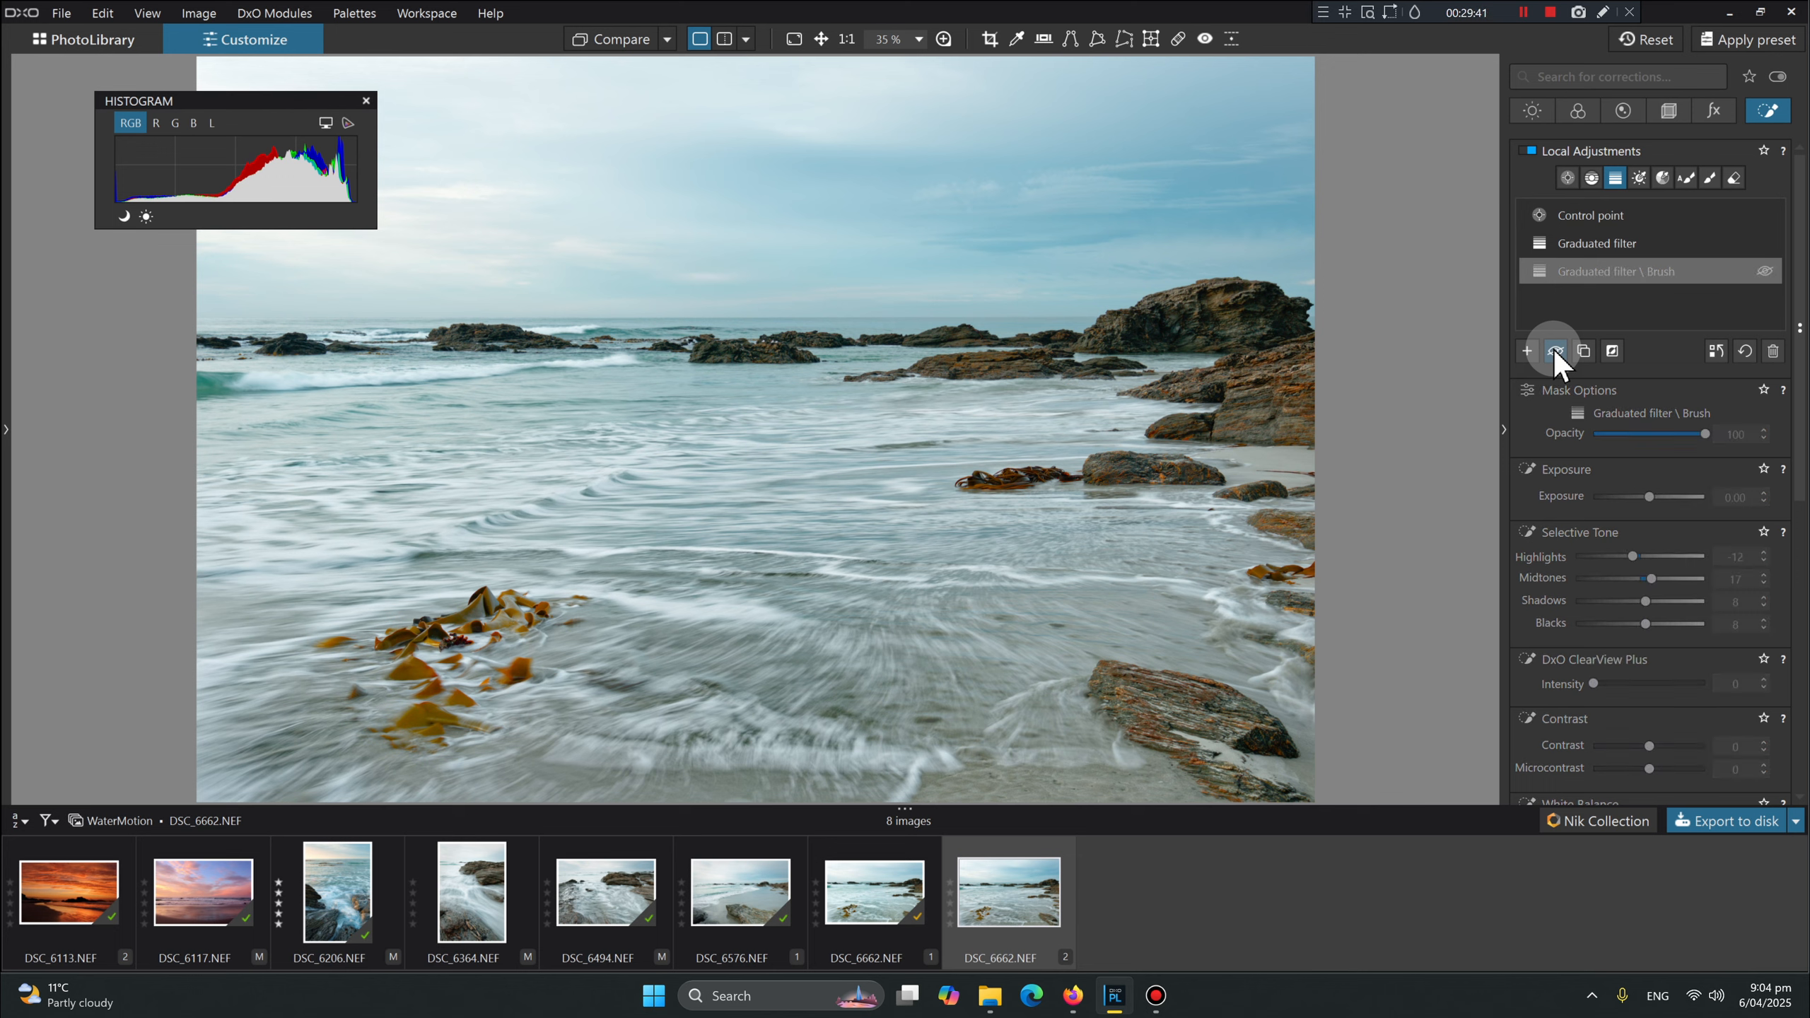
pyautogui.click(1554, 350)
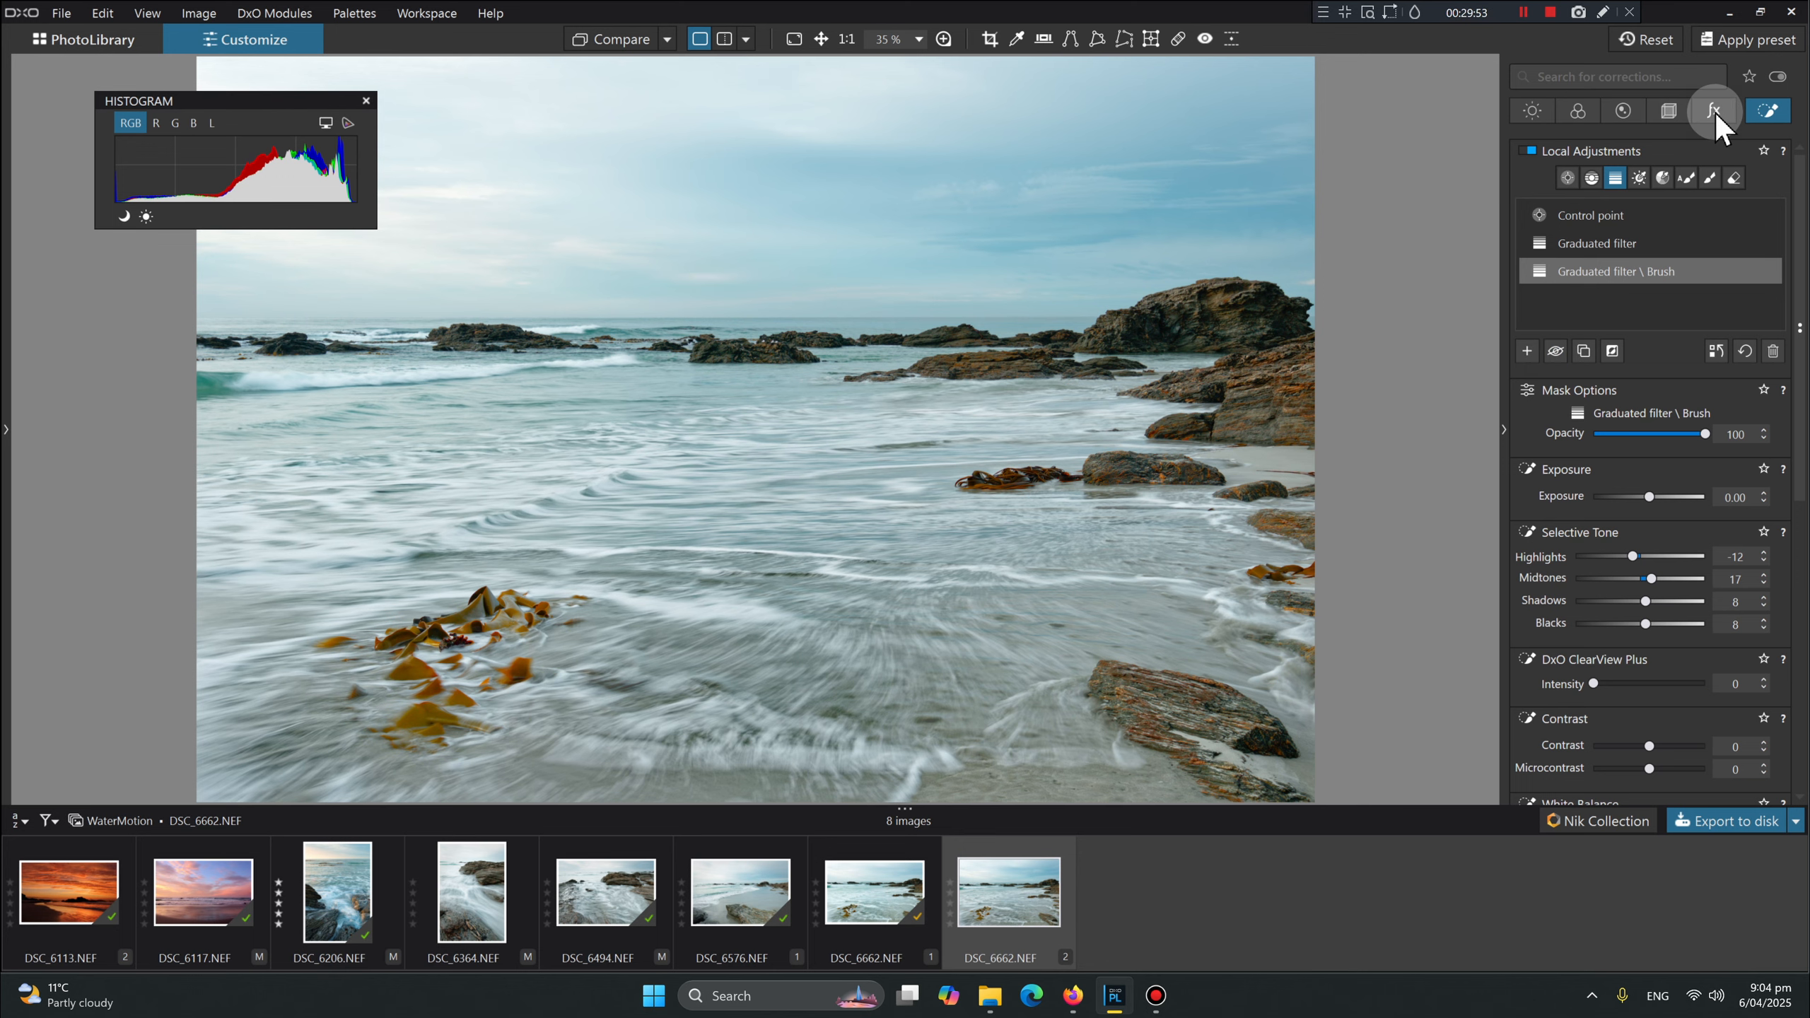
pyautogui.press('Escape')
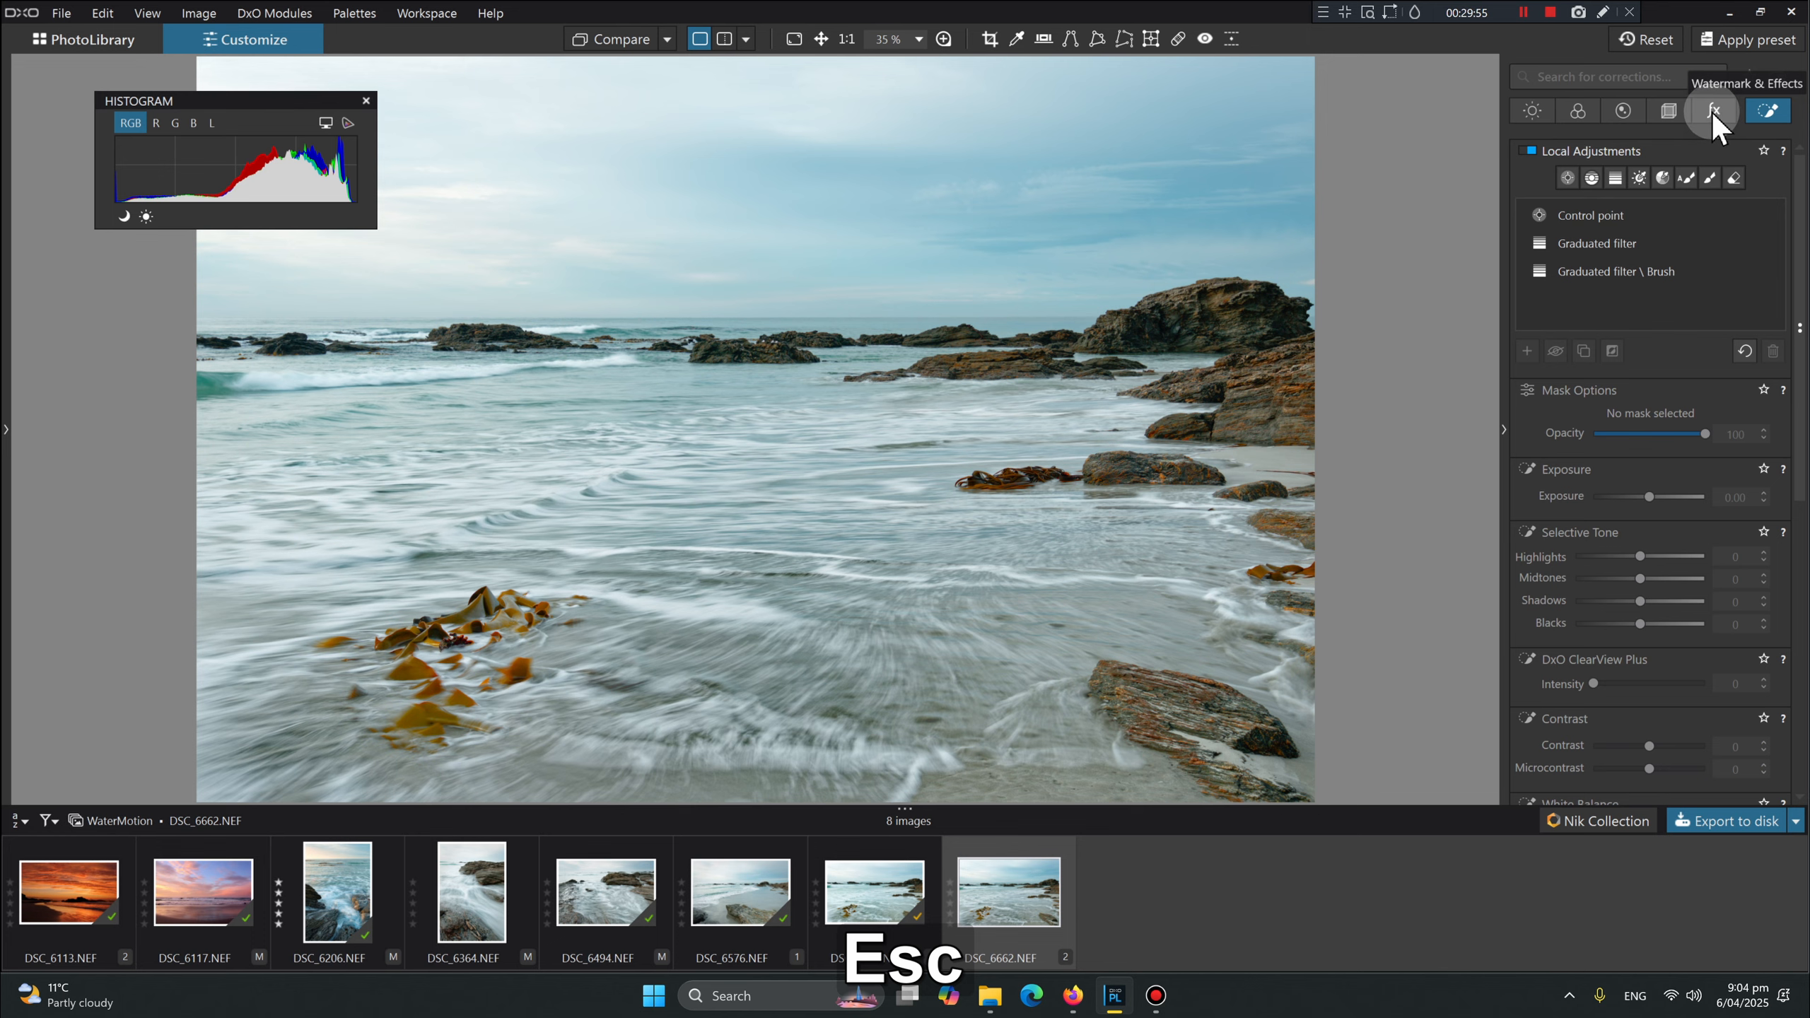
# Turn on the Grain effect for the seascape with the Current color rendering category and intensity 100.
pyautogui.click(1711, 111)
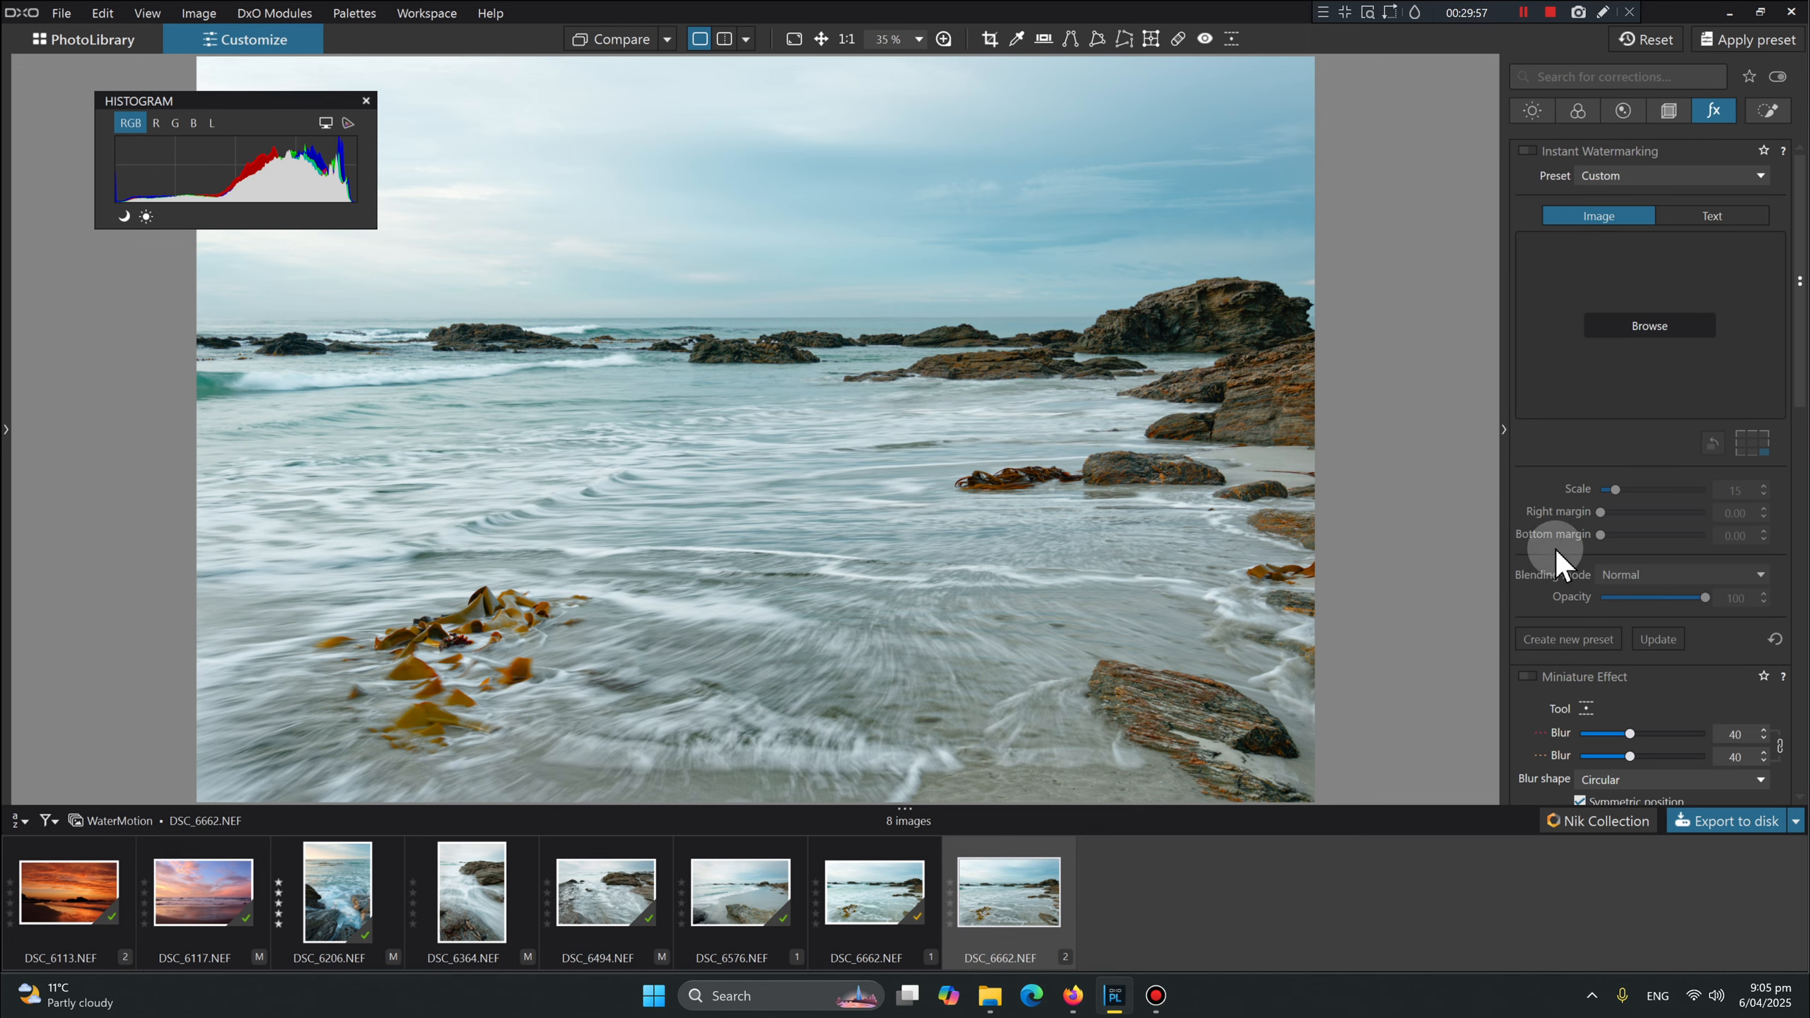
pyautogui.scroll(-2, 1538, 575)
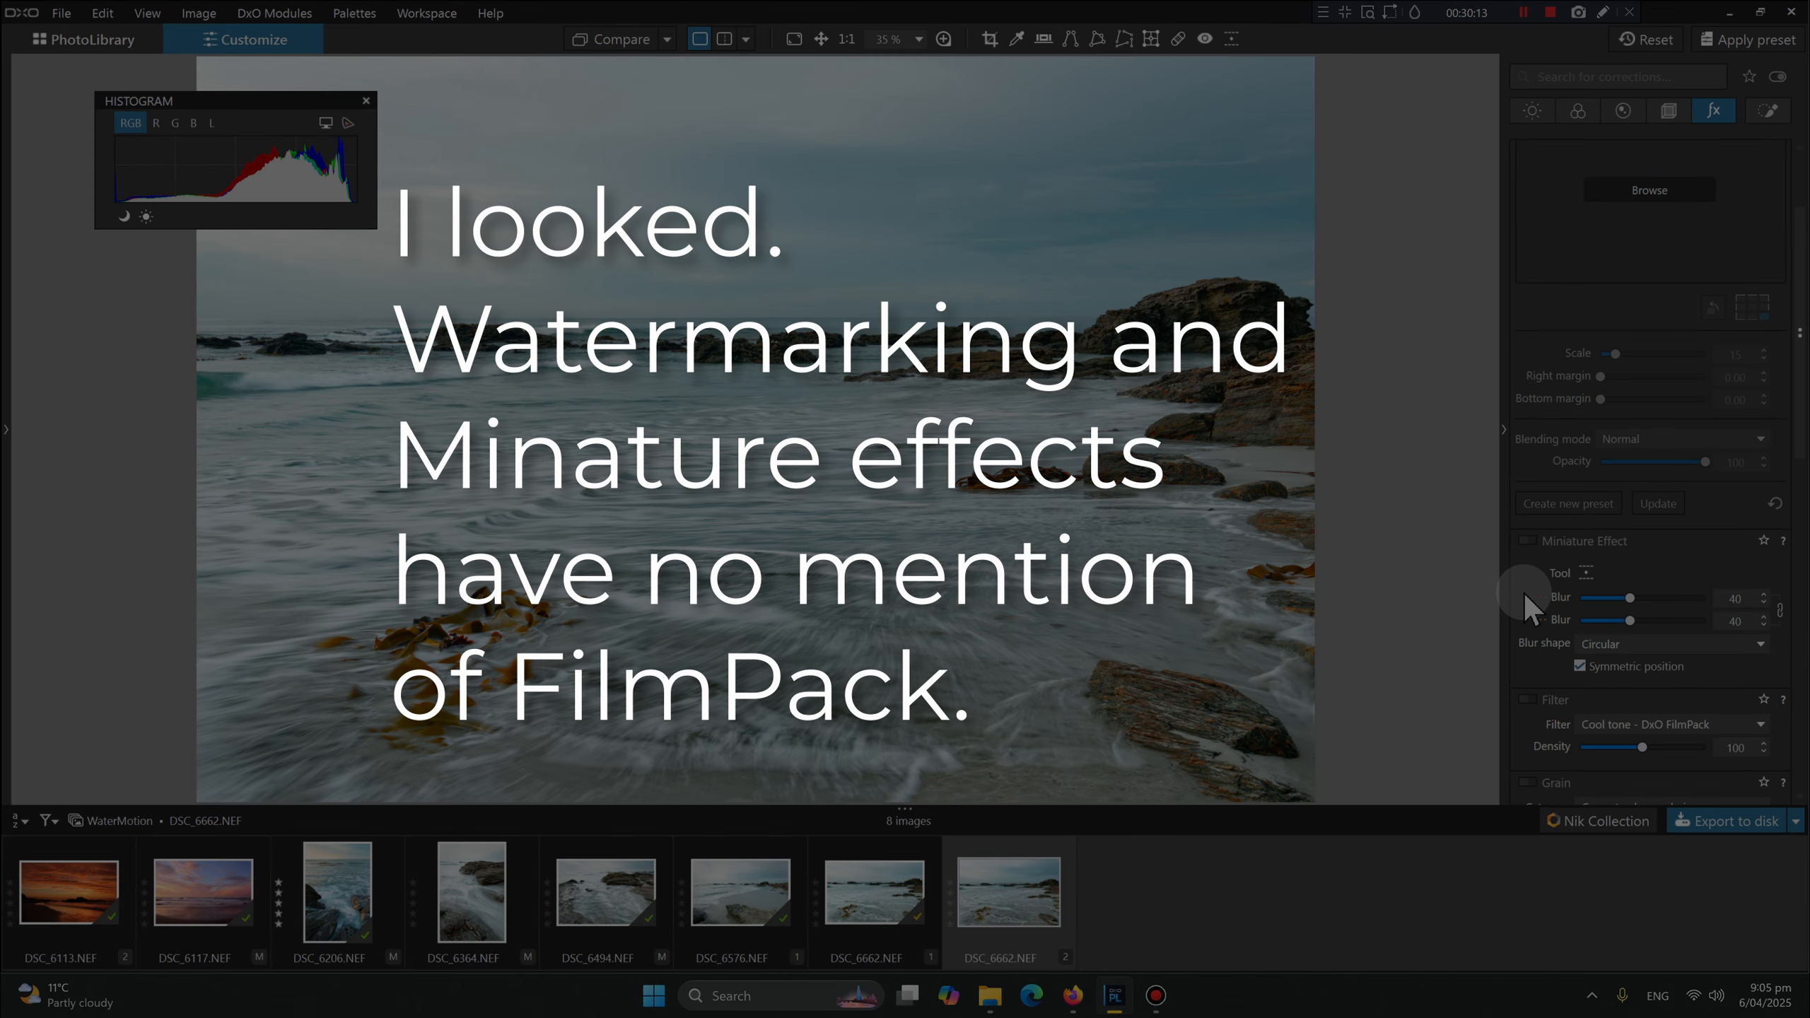
pyautogui.scroll(-3, 1525, 592)
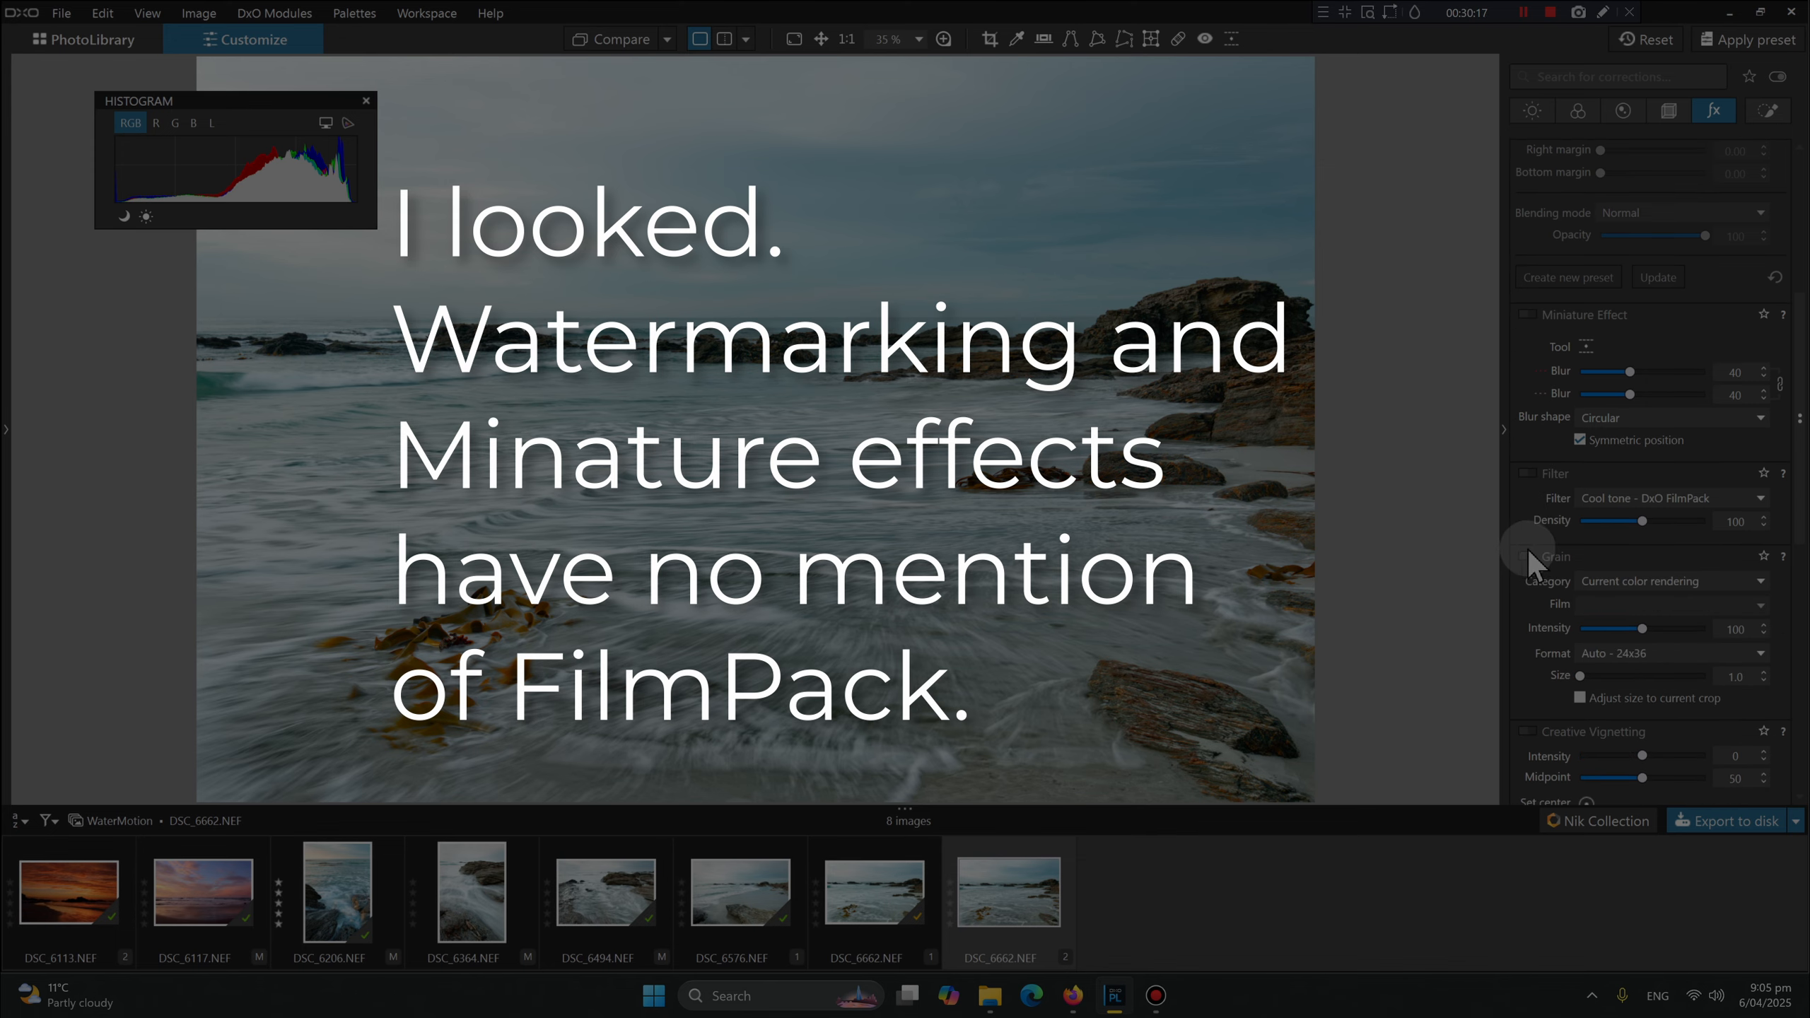
pyautogui.click(1529, 555)
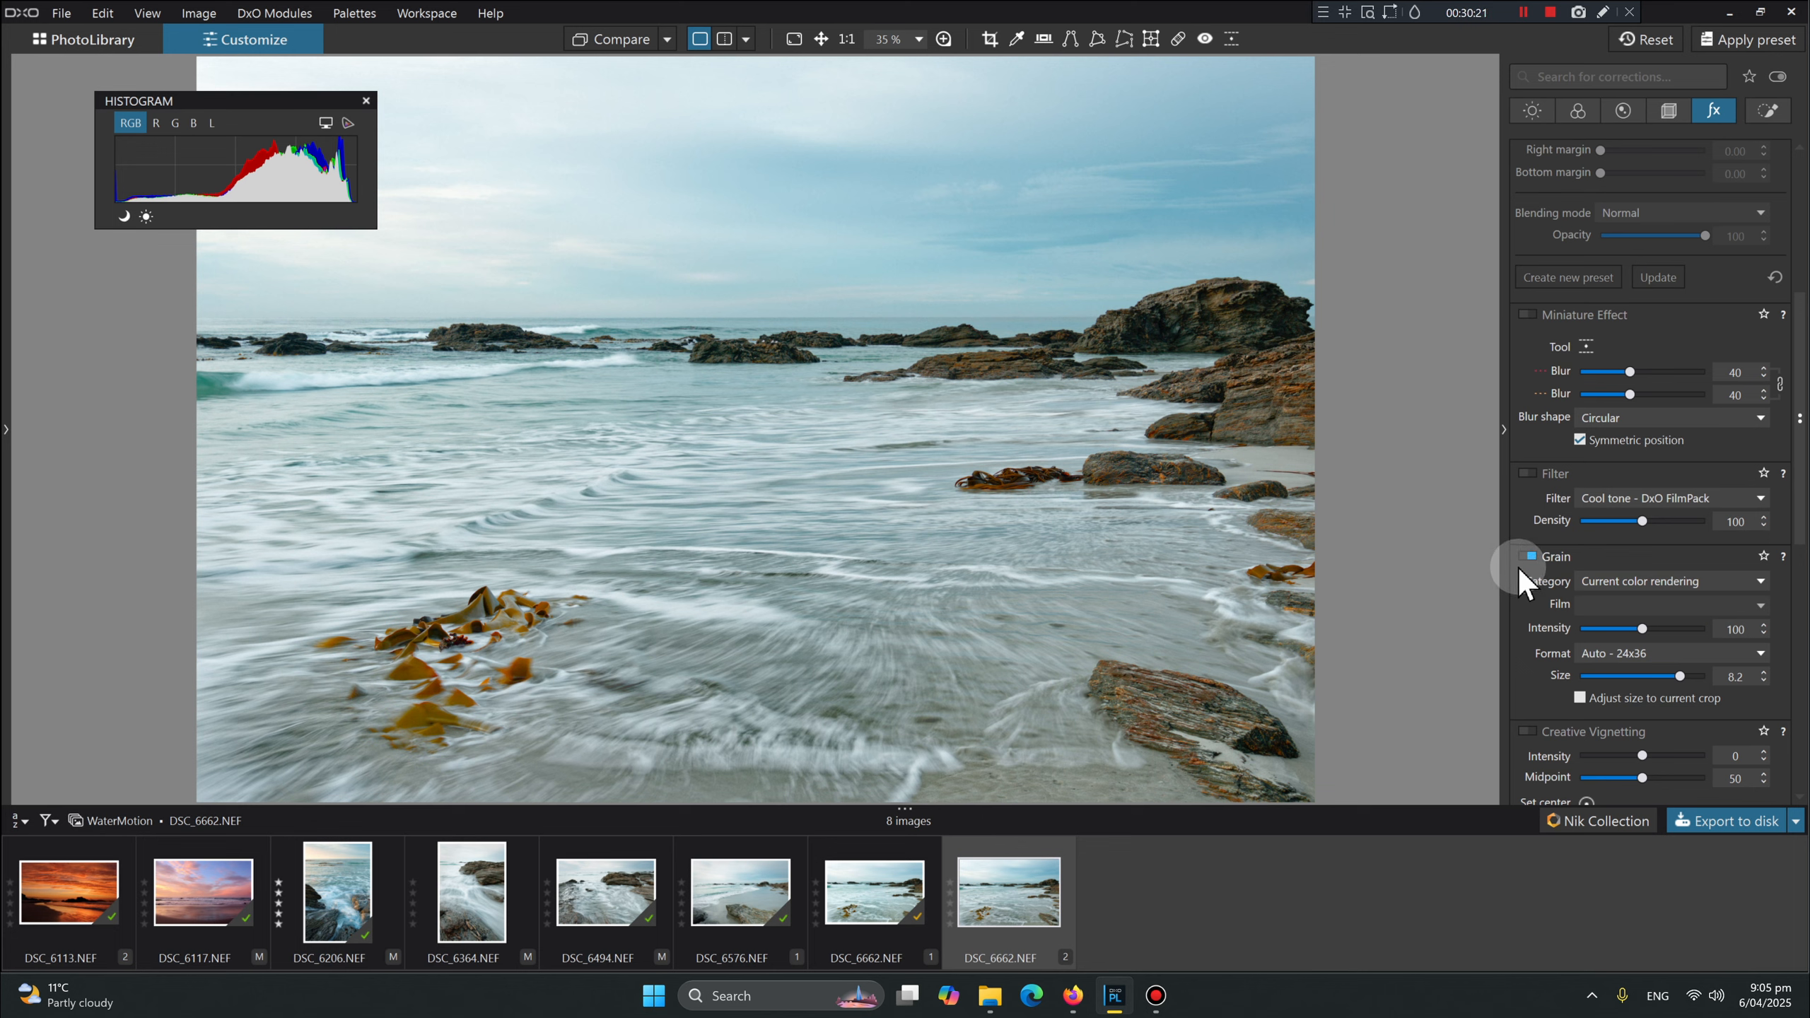
# Add a white frame of size 25 around the outside of the seascape.
pyautogui.scroll(-5, 1518, 589)
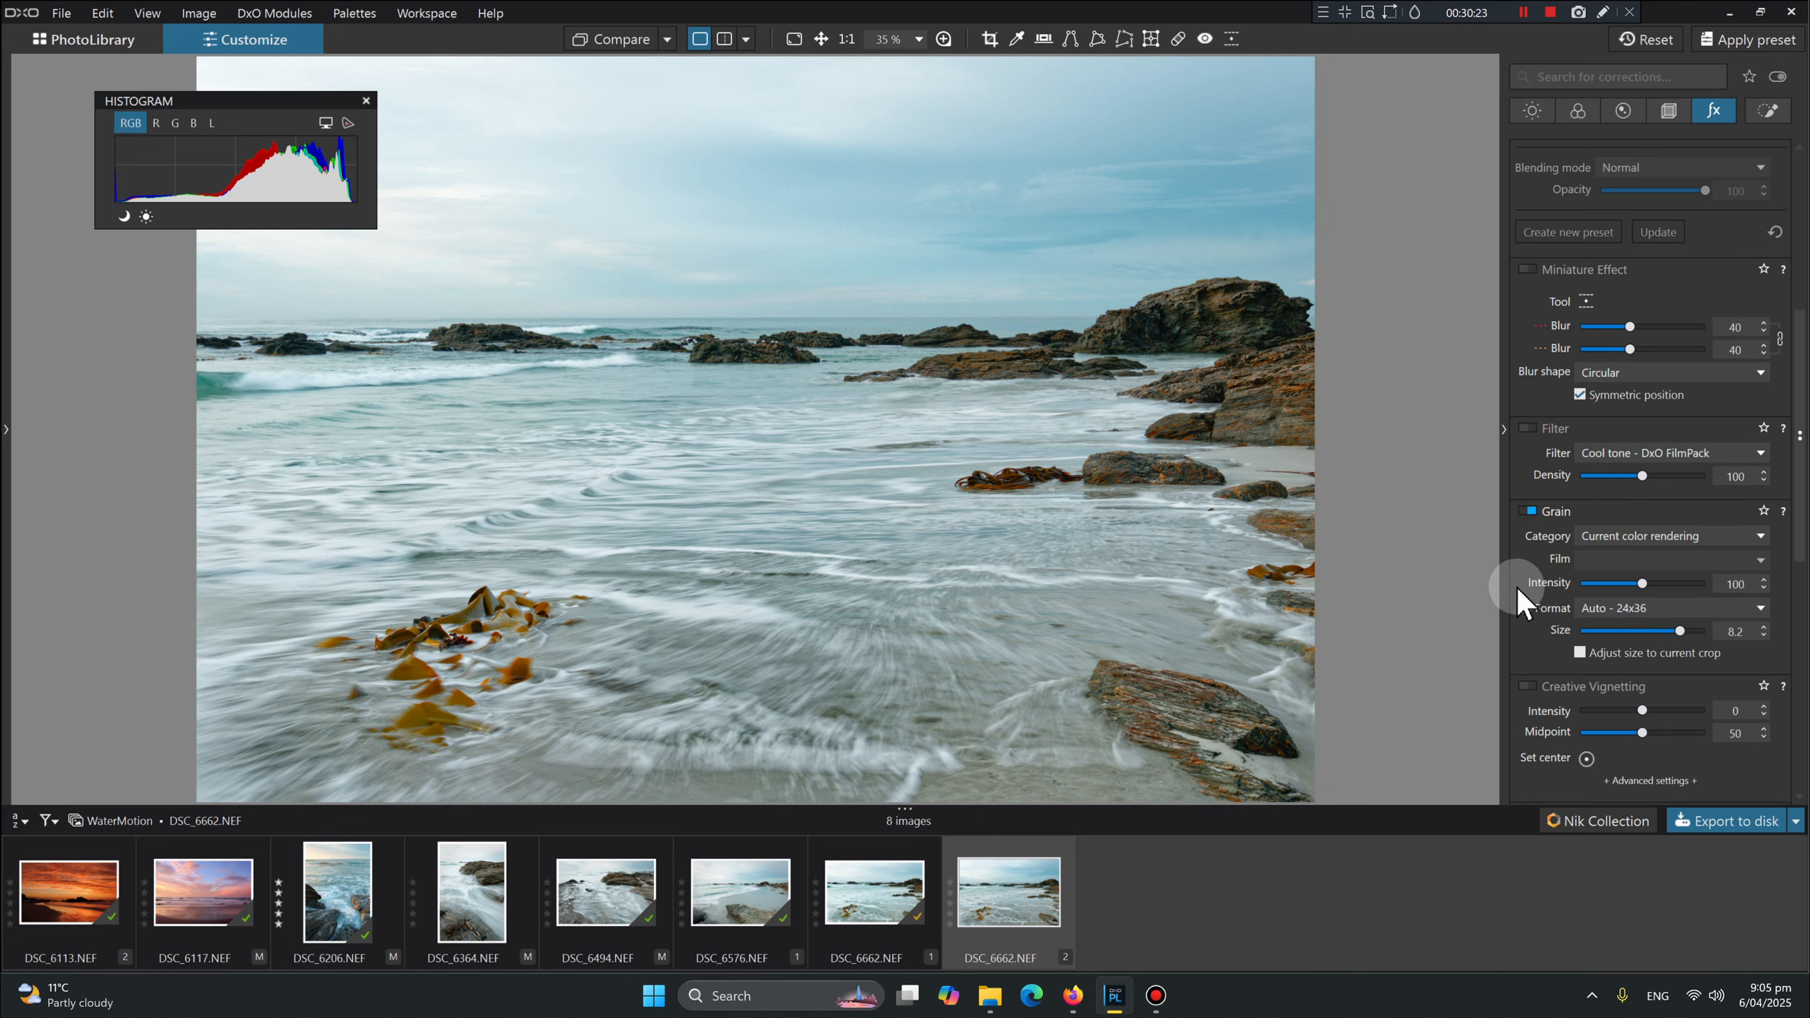
pyautogui.scroll(-1, 1525, 600)
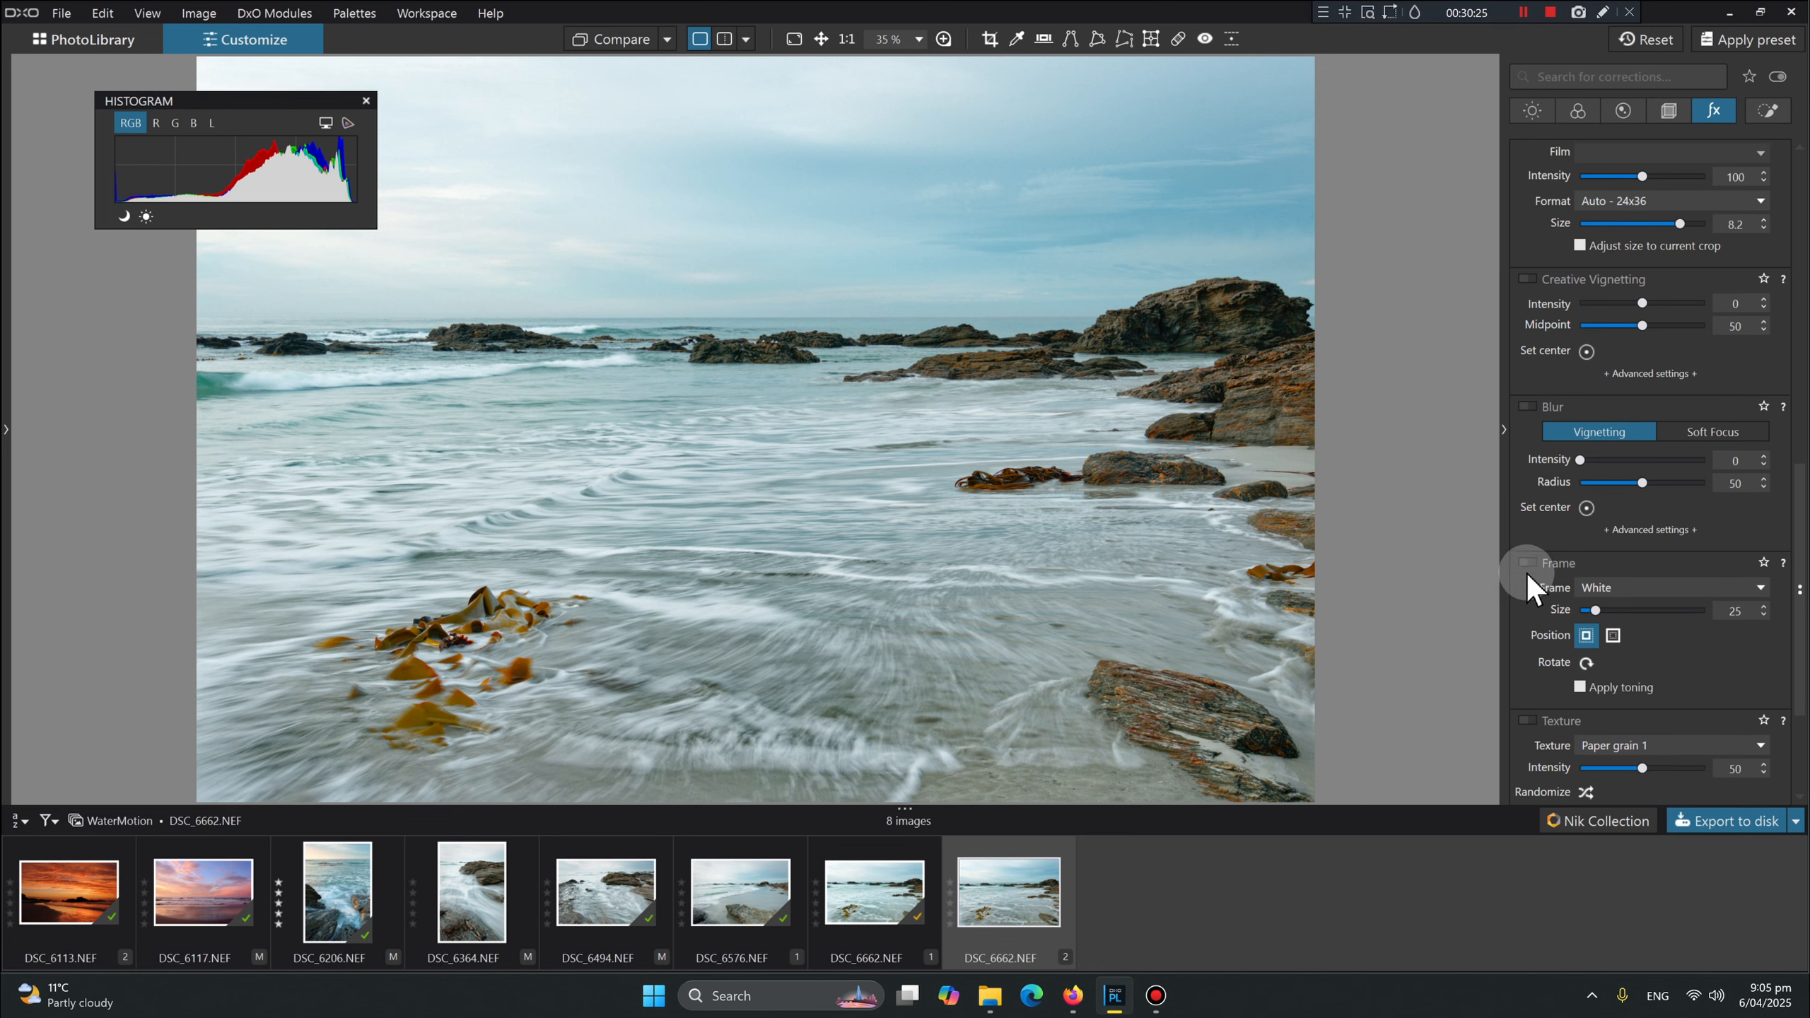
pyautogui.click(1530, 560)
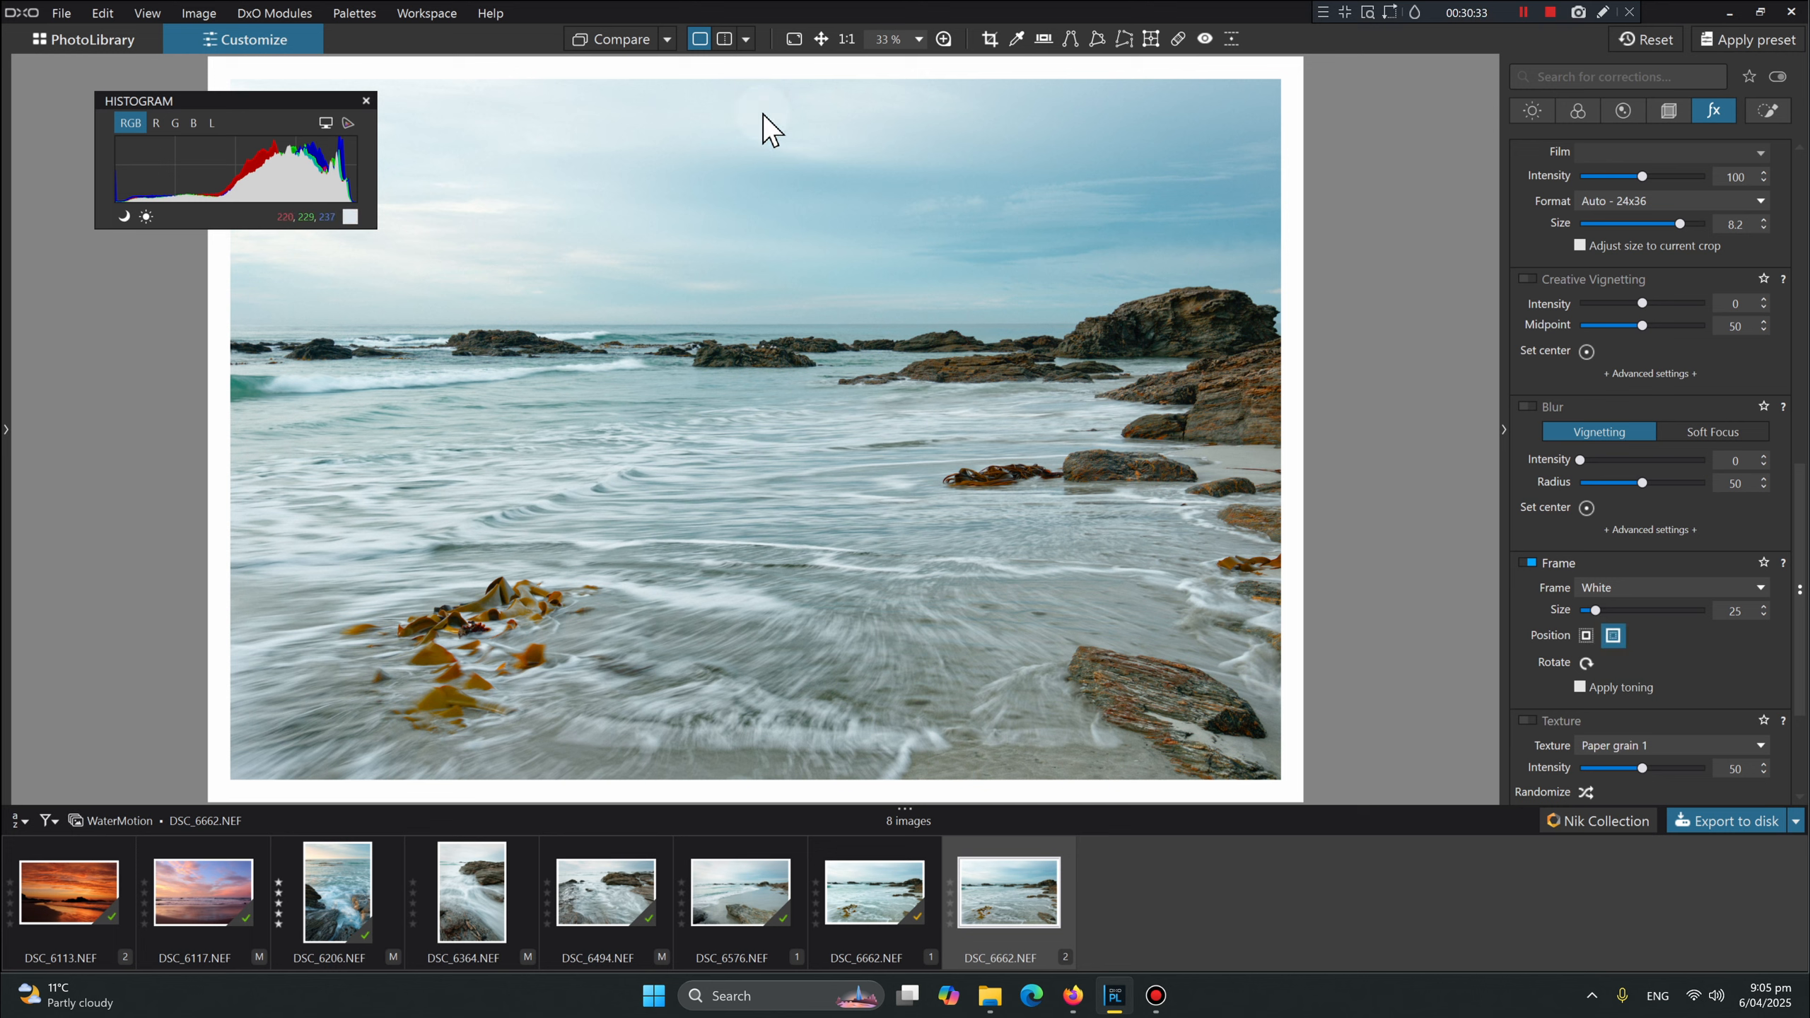
# Compare the edited seascape with the original image, switching between the two a couple of times.
pyautogui.click(622, 39)
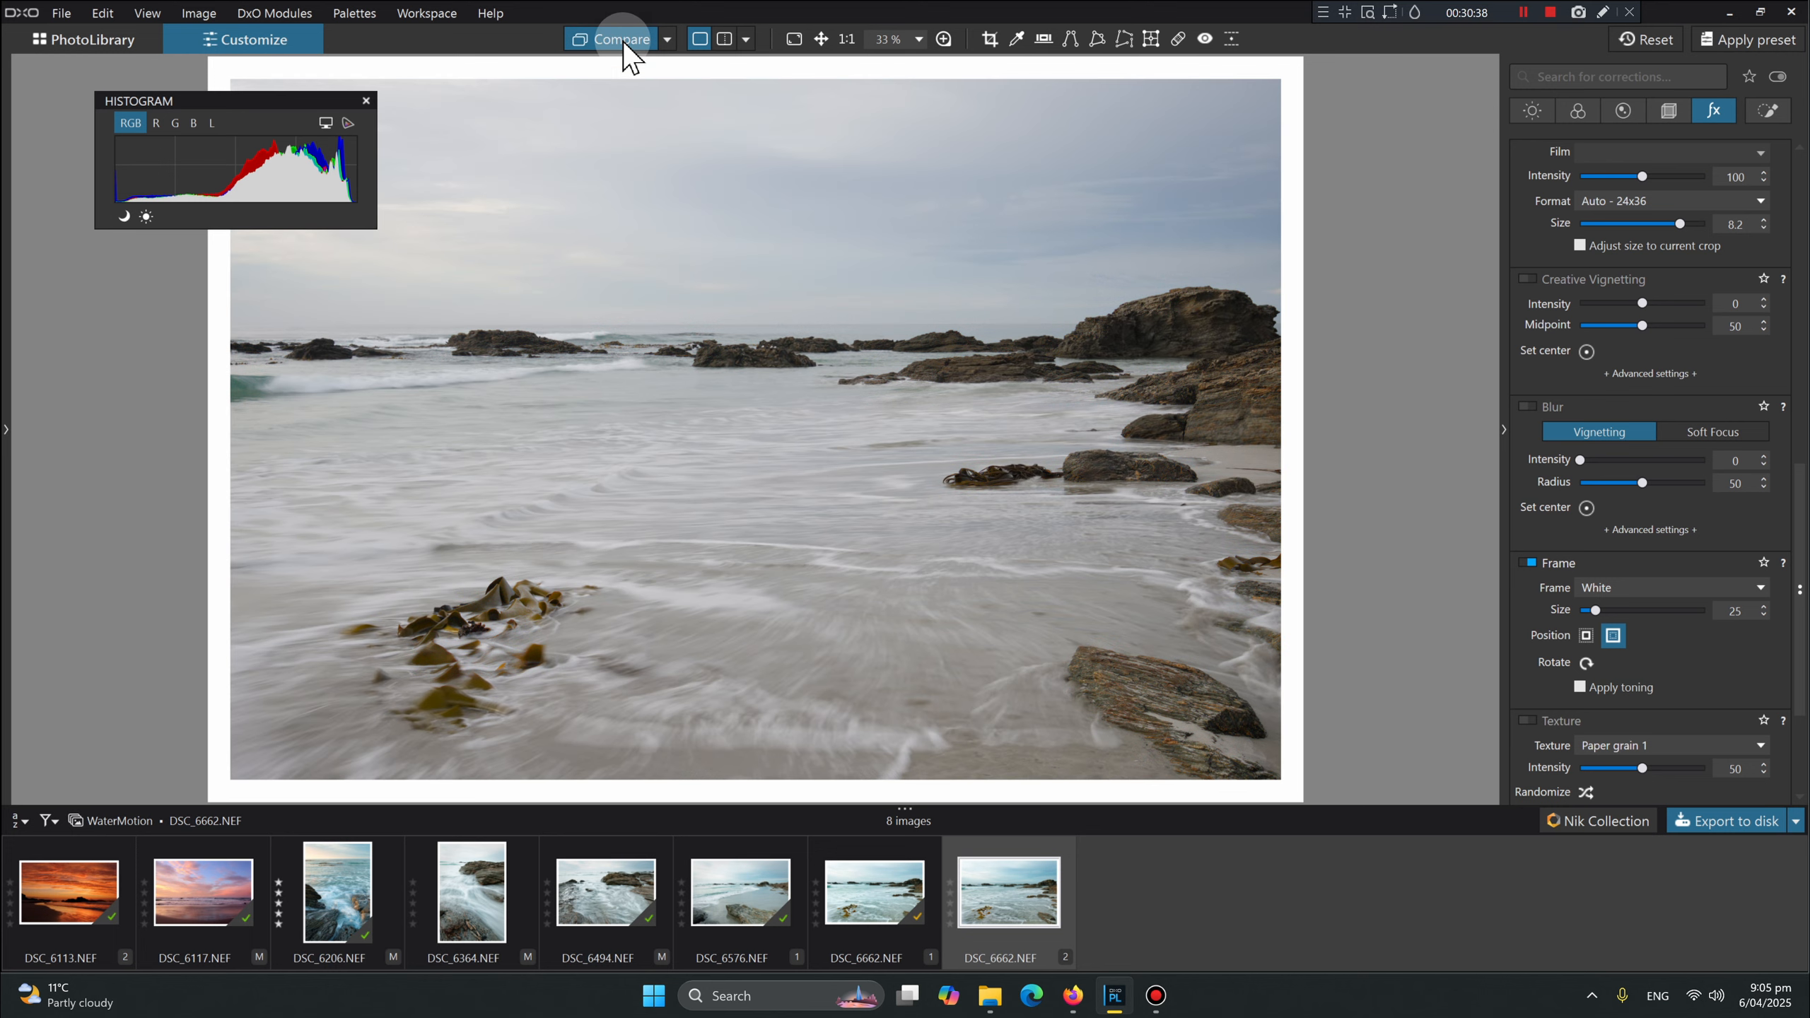
pyautogui.click(623, 39)
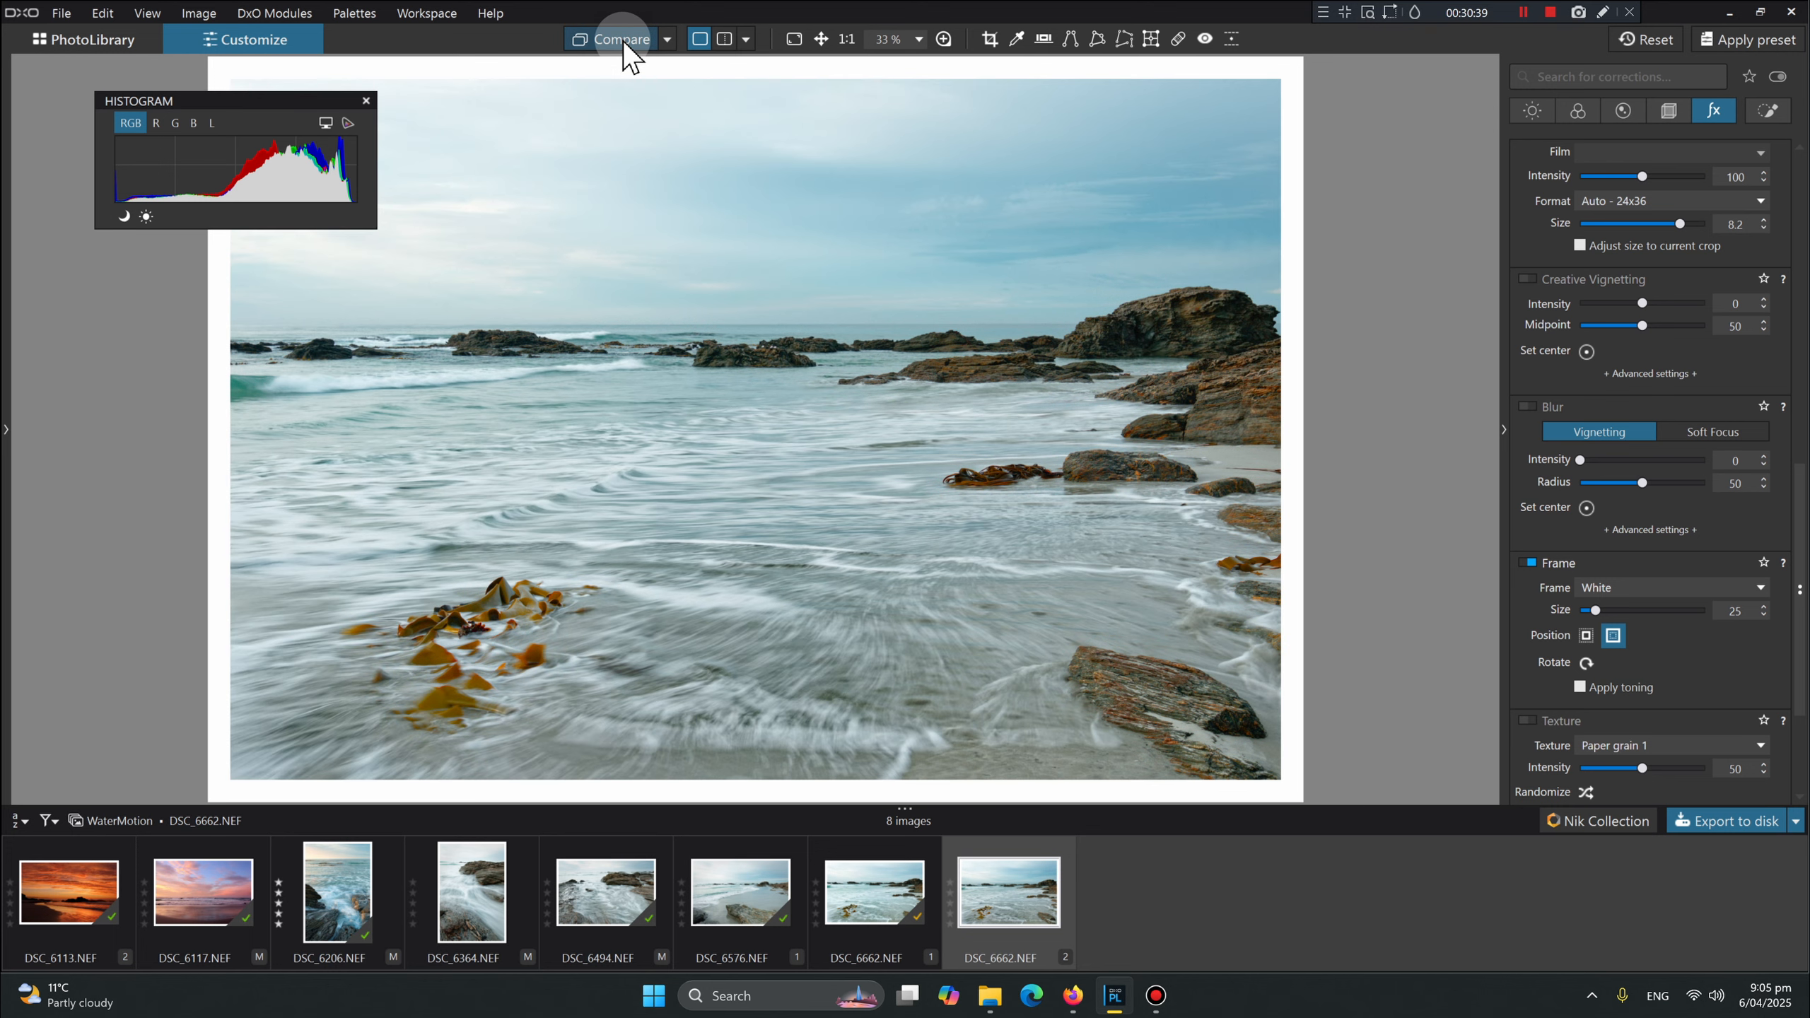
pyautogui.click(622, 39)
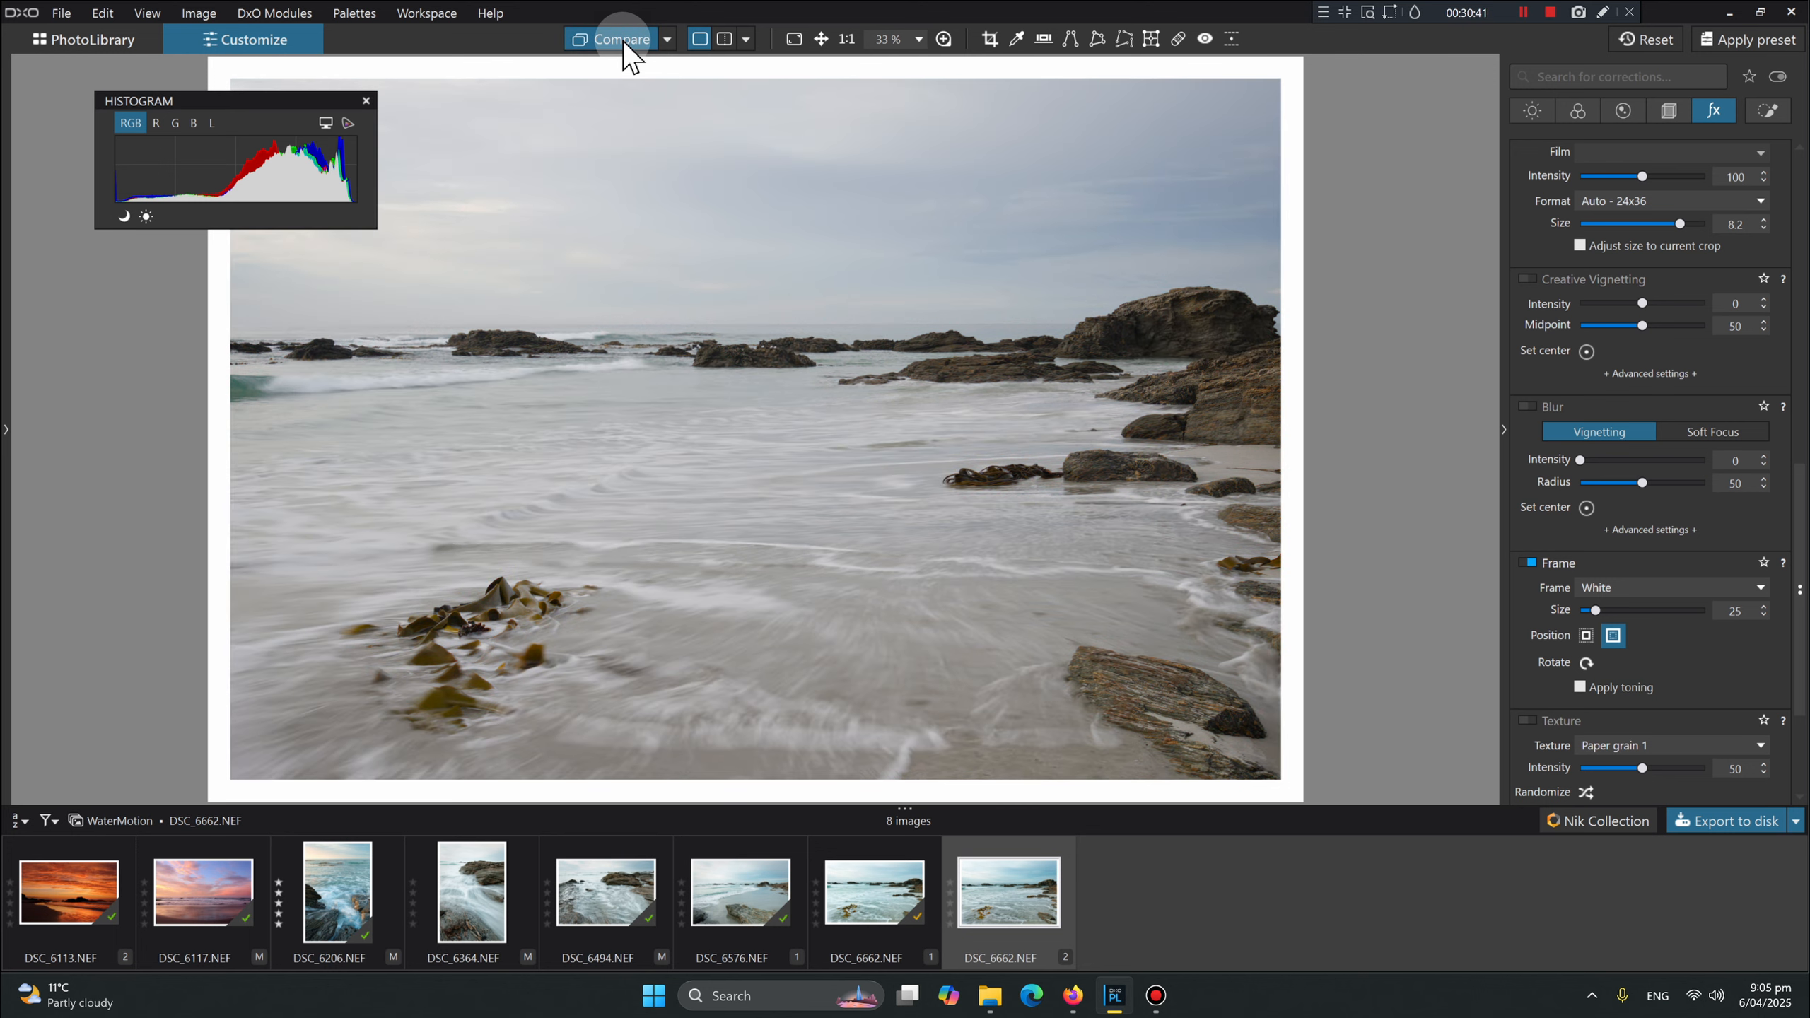
pyautogui.click(622, 40)
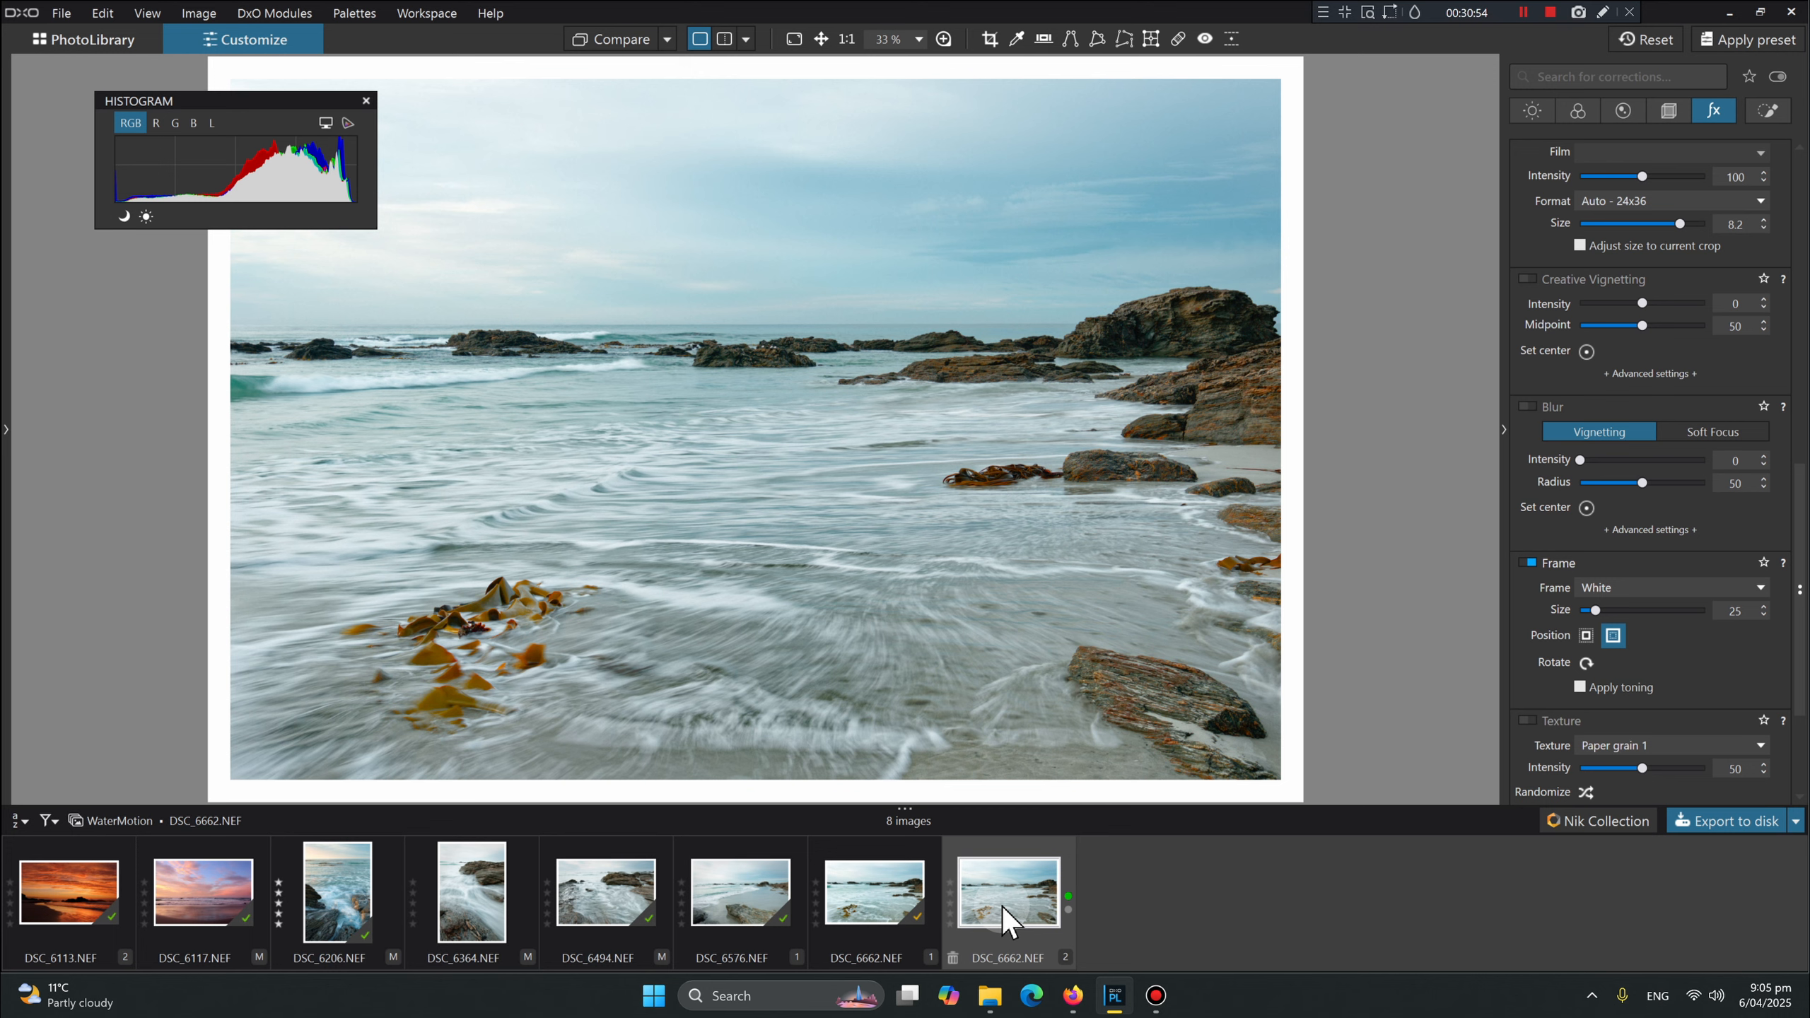
# Compare virtual copies 1 and 2 of DSC_6662.NEF by switching back and forth between them.
pyautogui.click(871, 878)
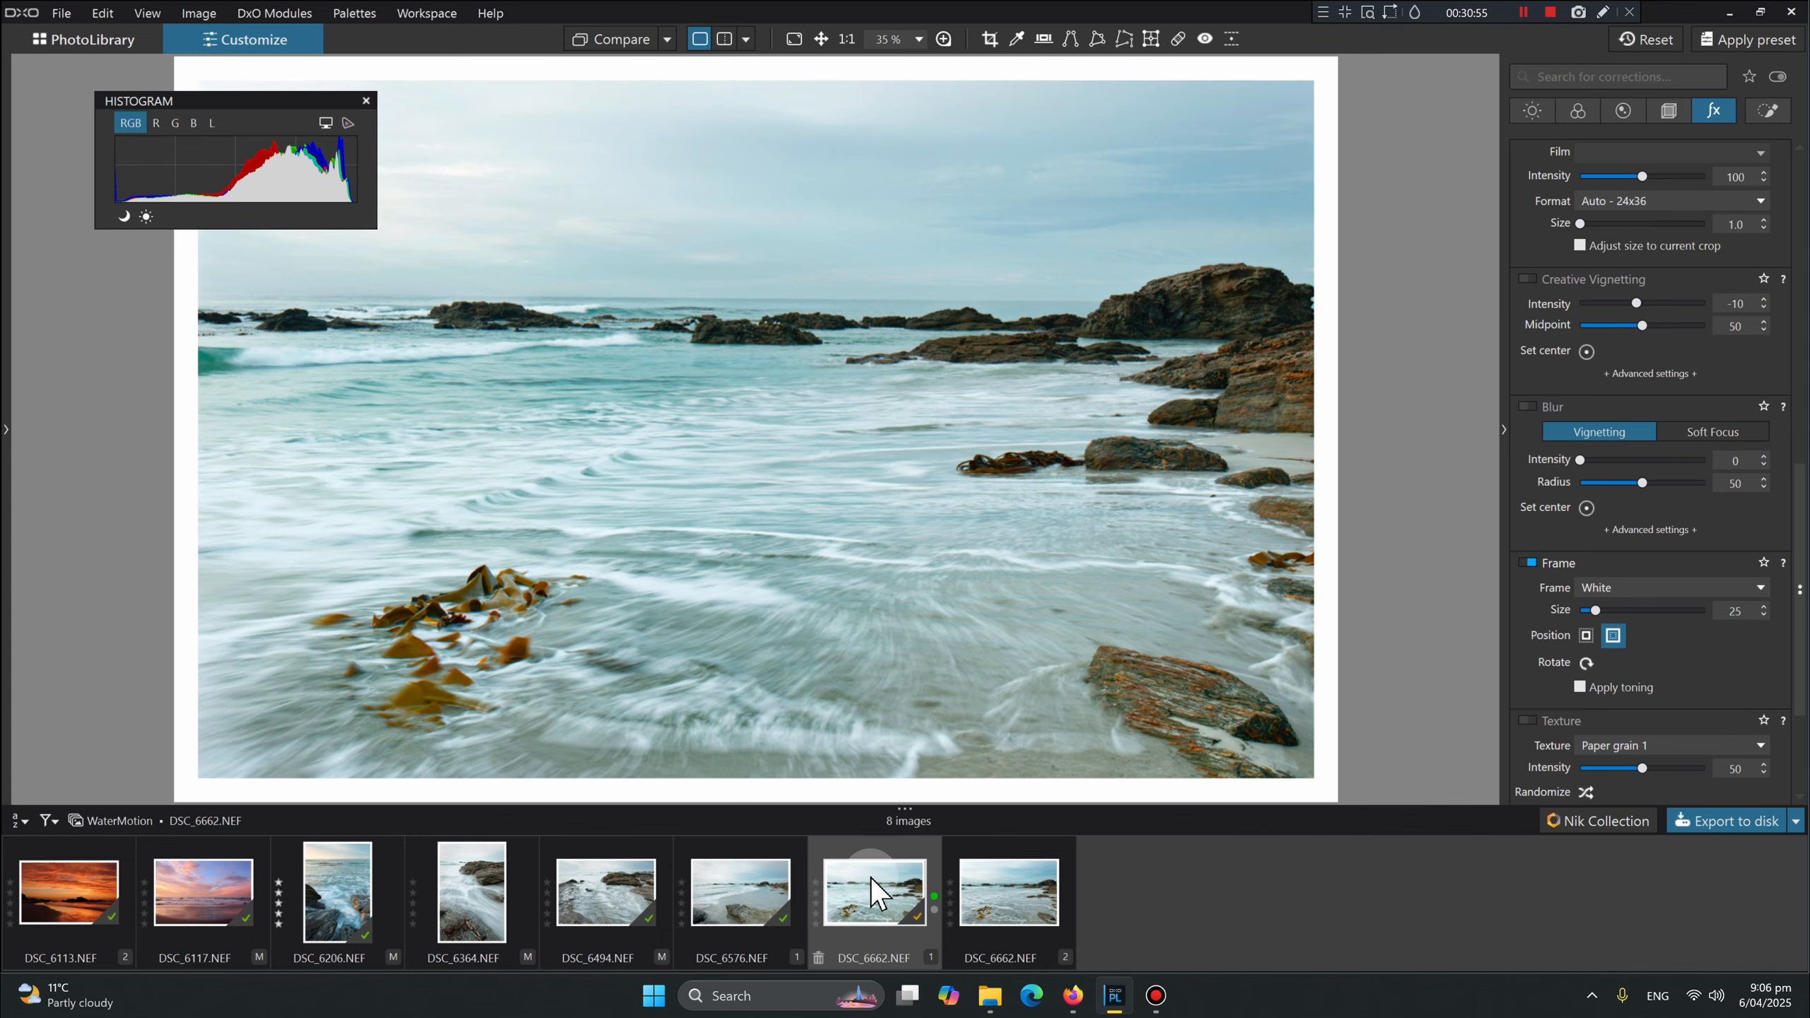
pyautogui.click(1020, 889)
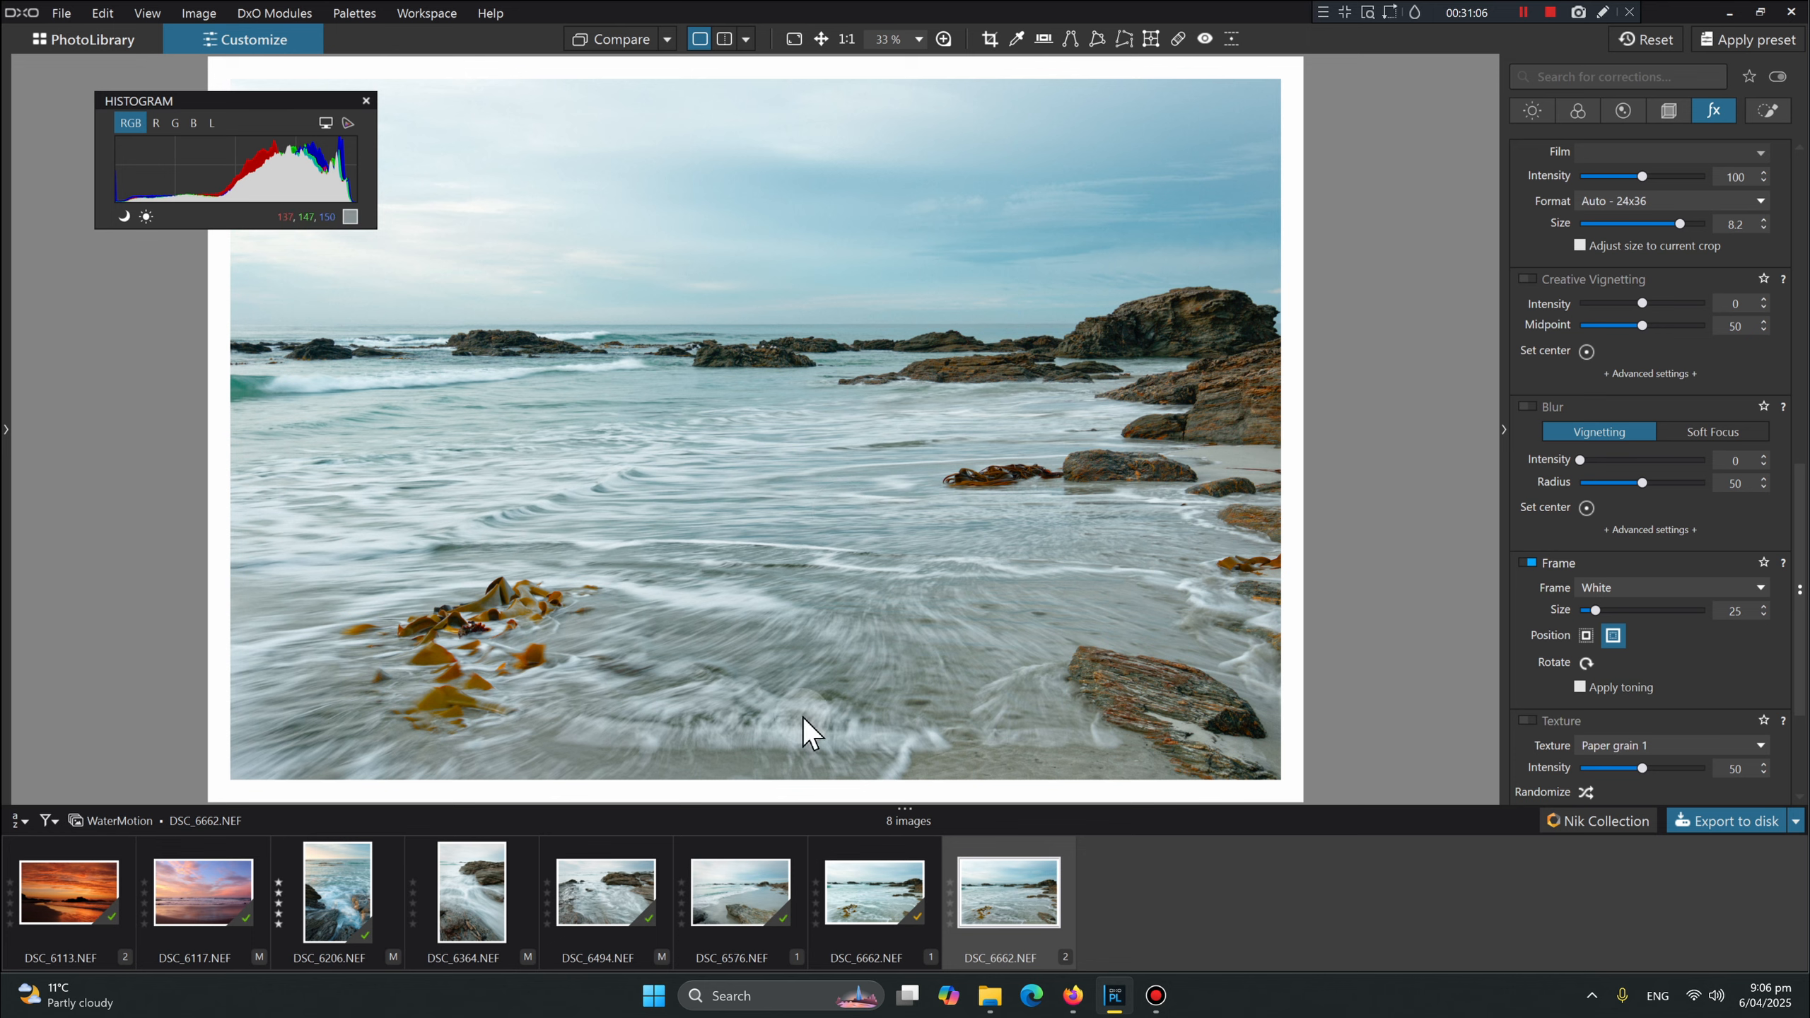
pyautogui.click(863, 880)
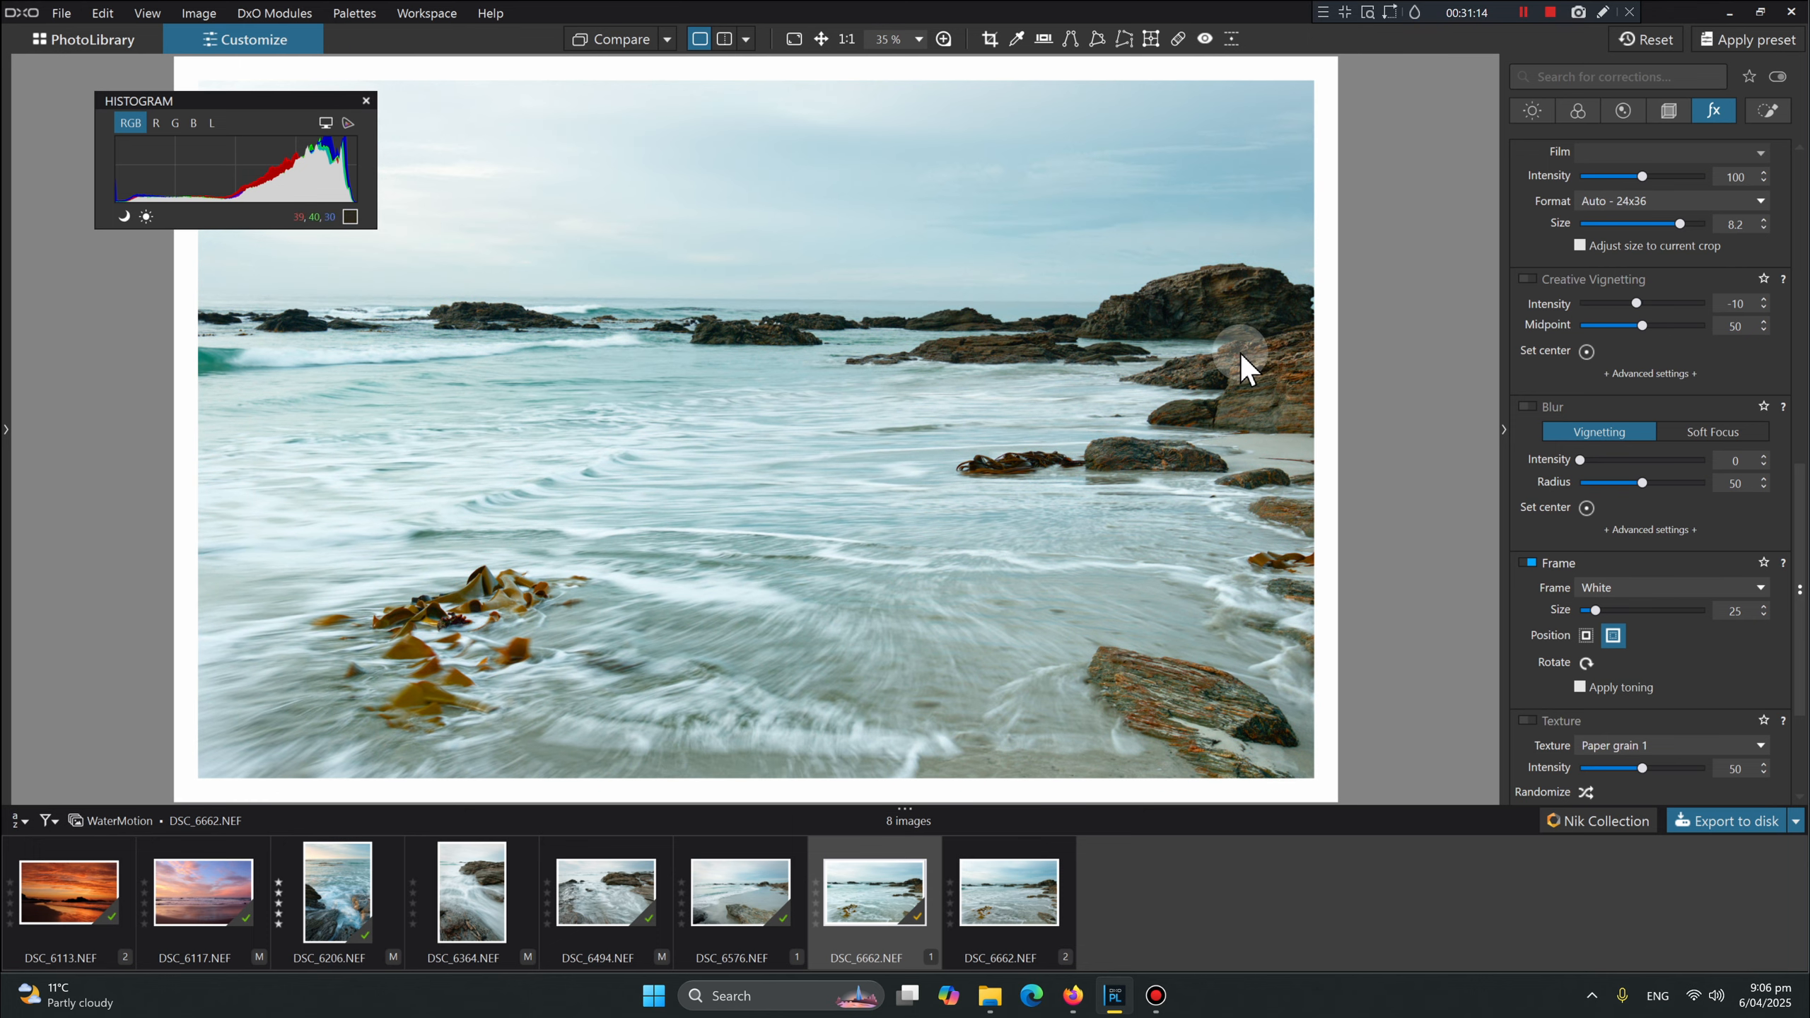
pyautogui.click(1001, 894)
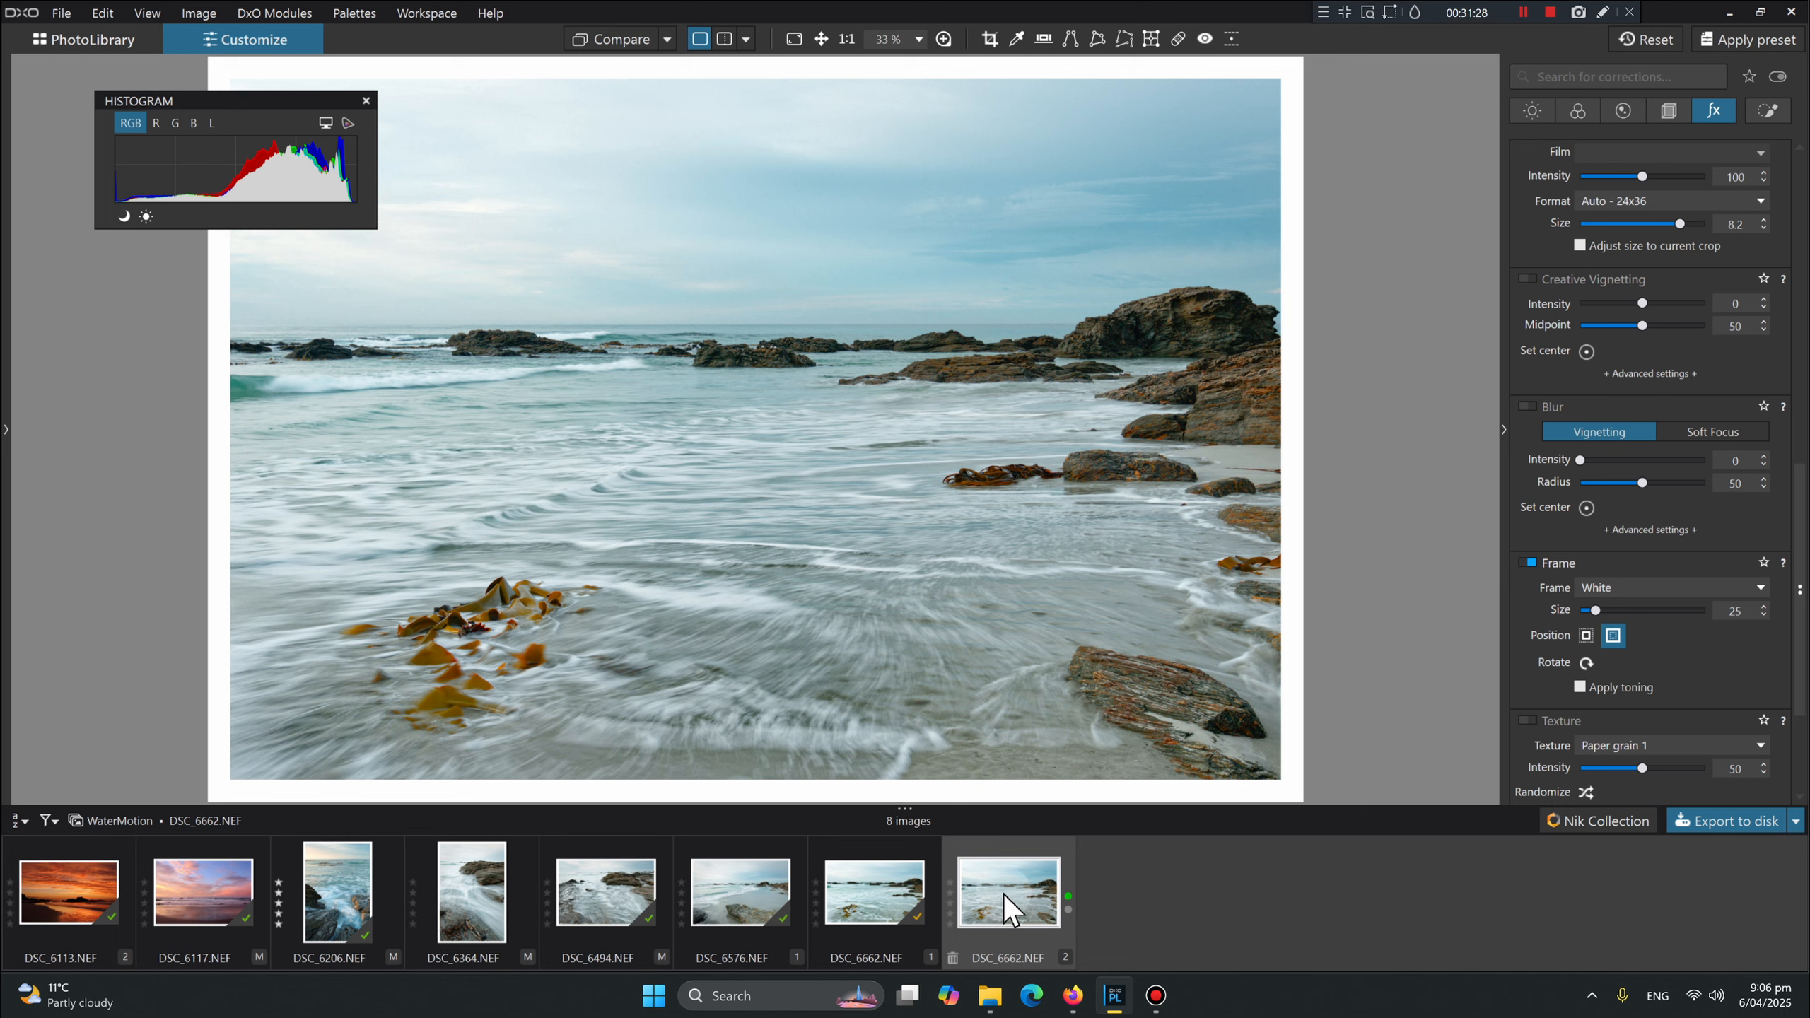
# Open the sunset photo DSC_6113.NEF and review its color corrections, from HSL up to the rendering and RAW white balance.
pyautogui.click(68, 879)
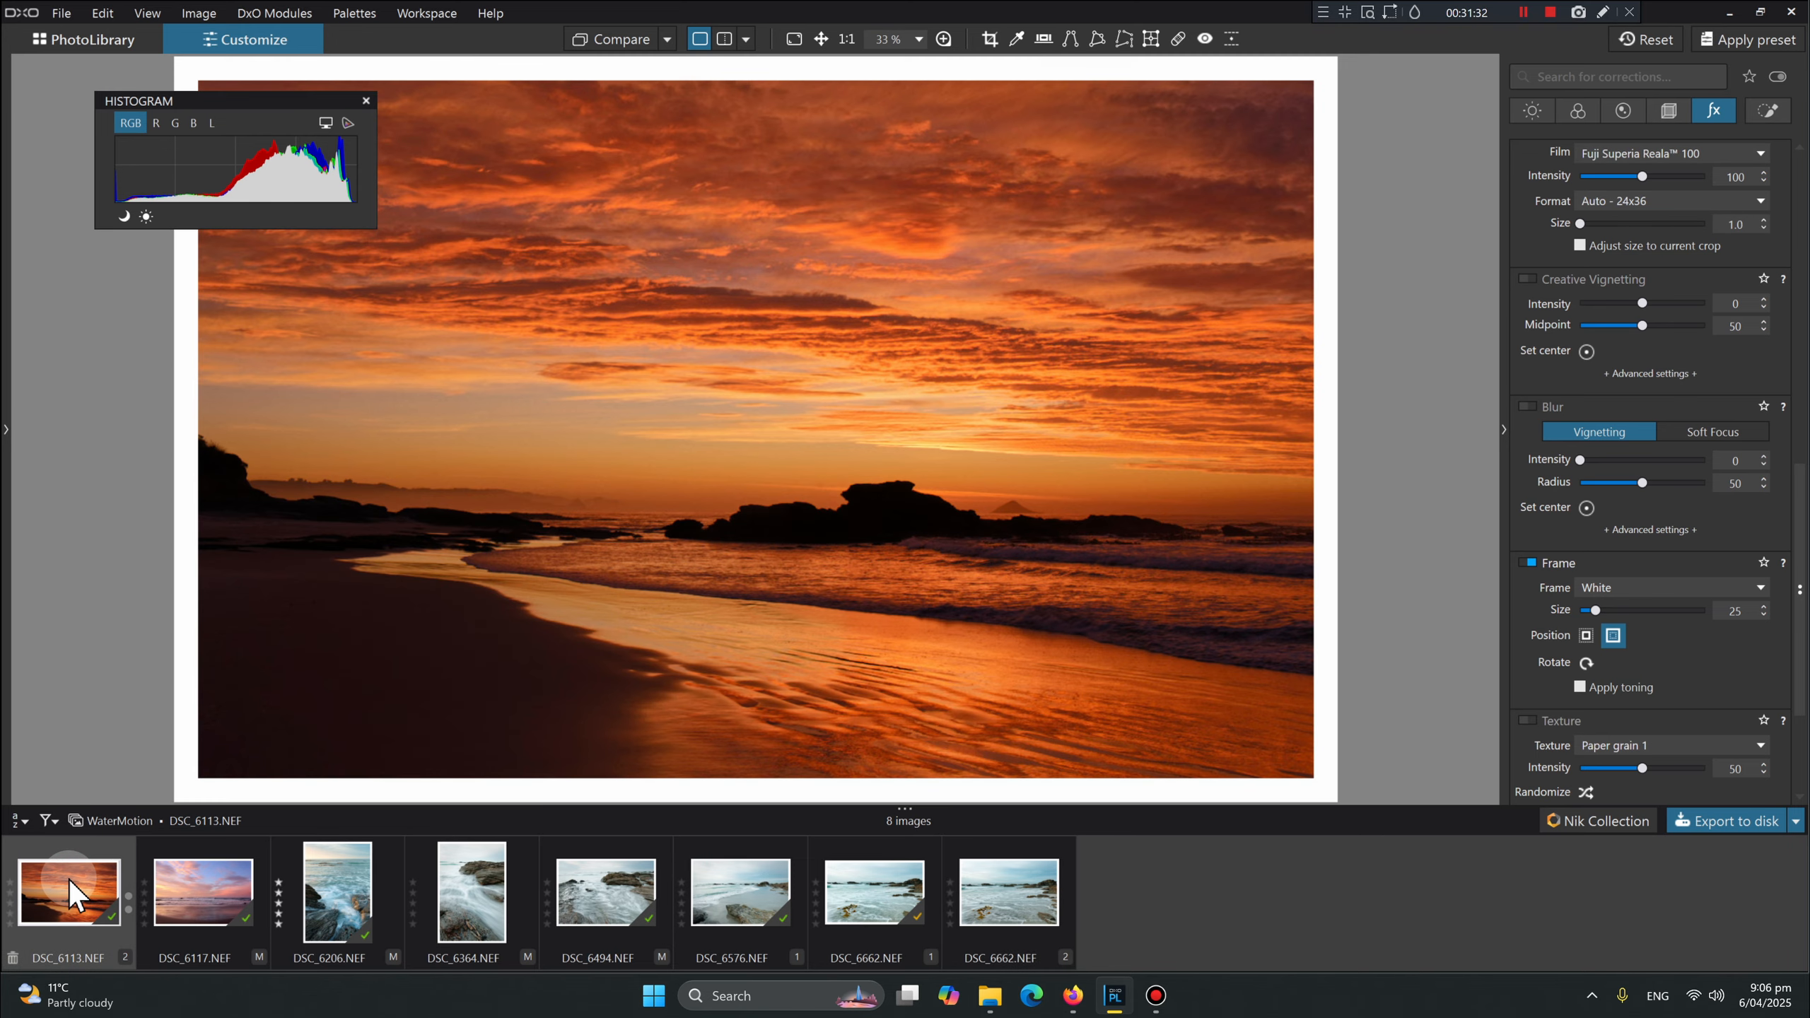
pyautogui.click(1576, 109)
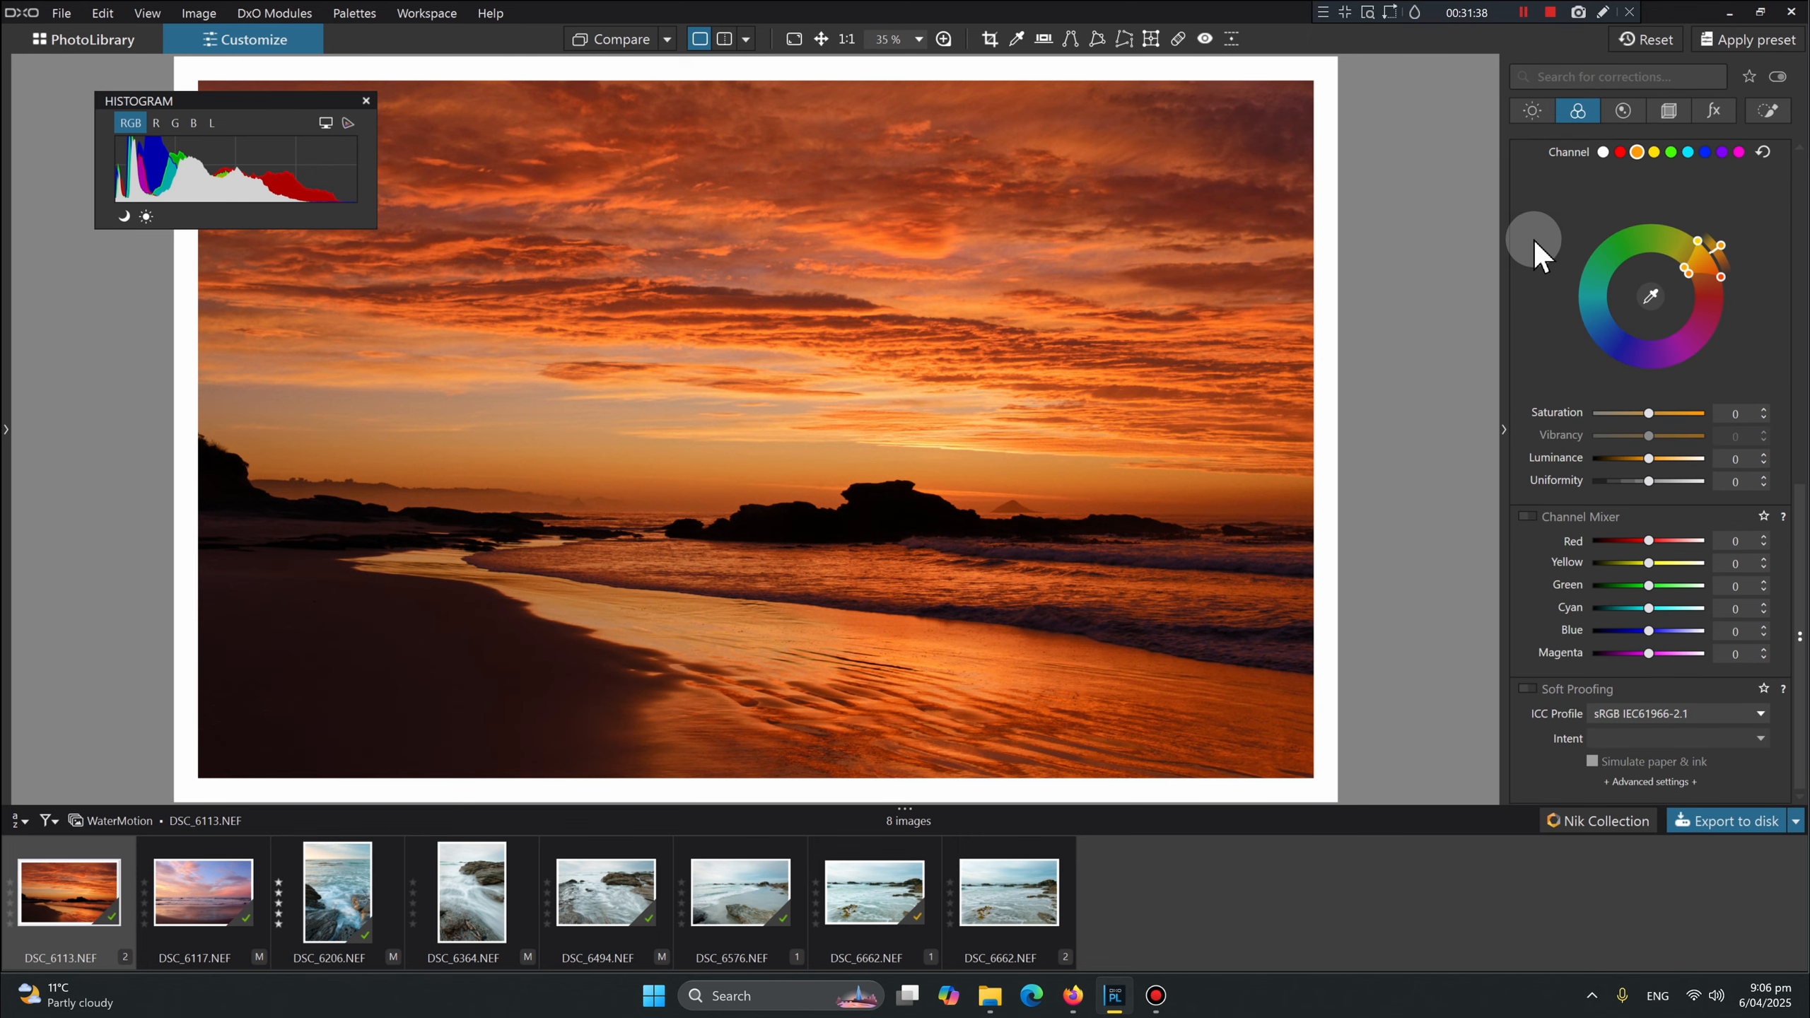
pyautogui.scroll(1, 1525, 360)
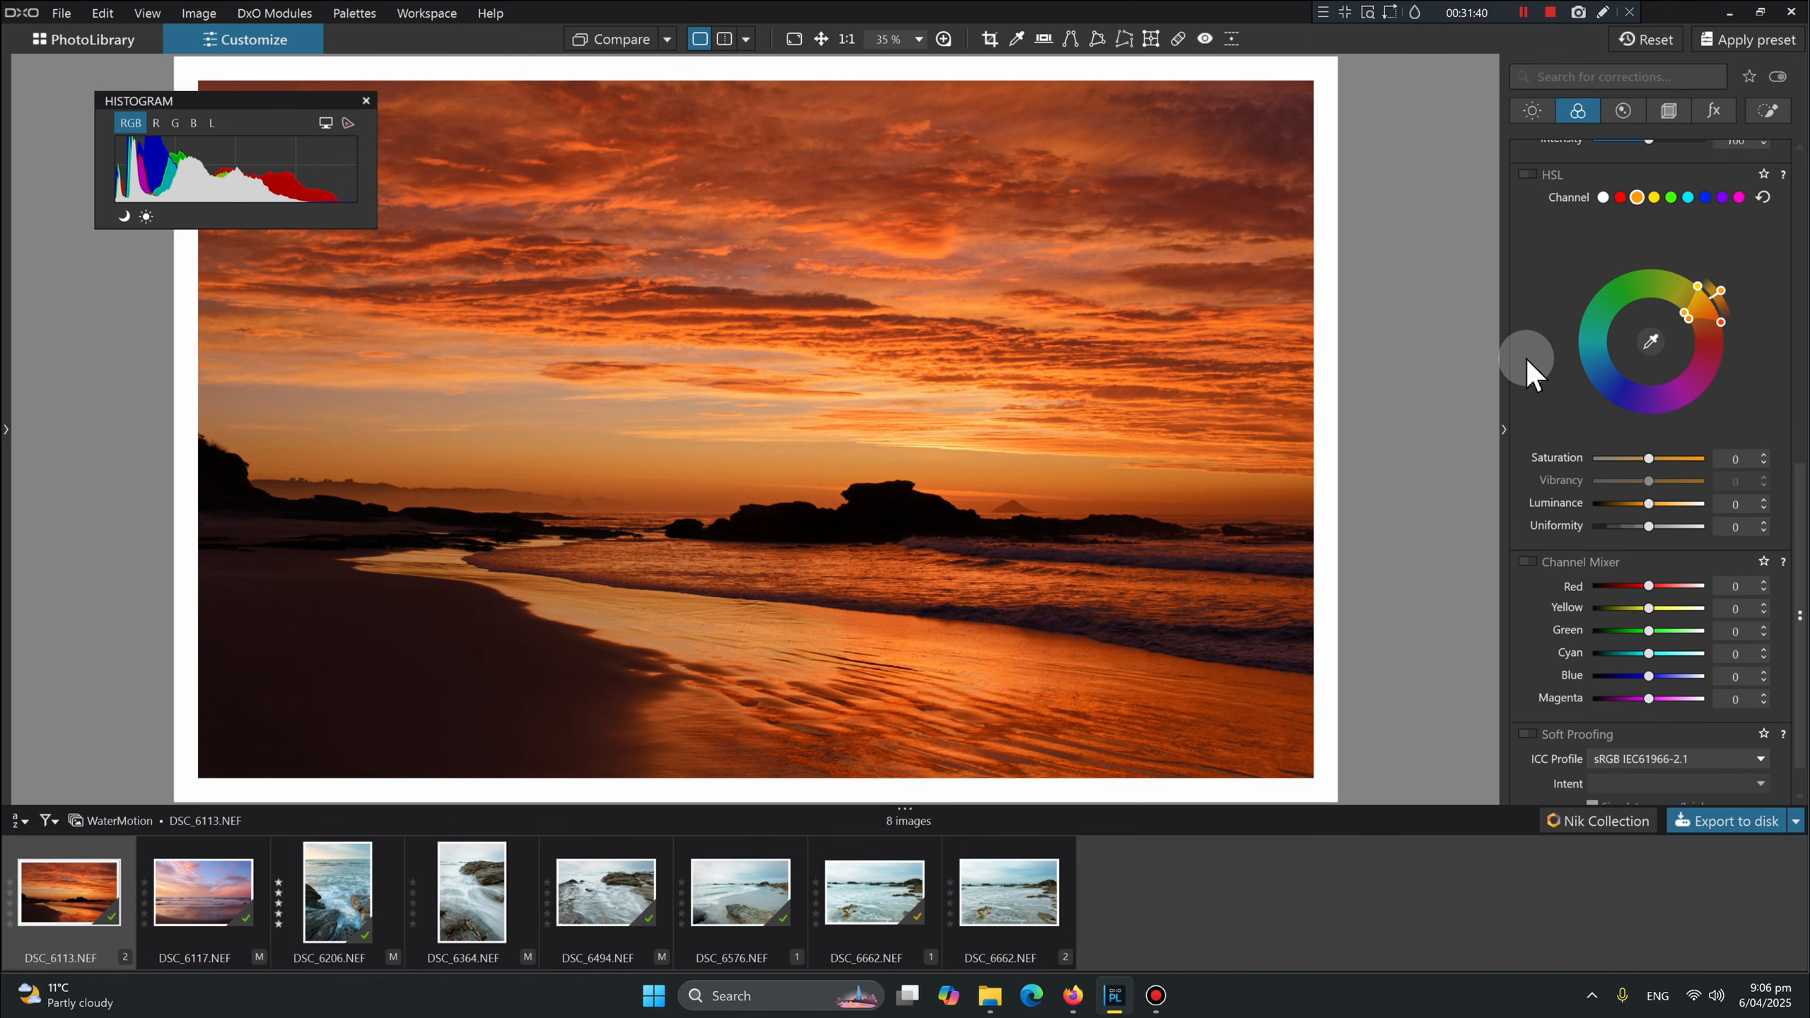
pyautogui.scroll(12, 1523, 361)
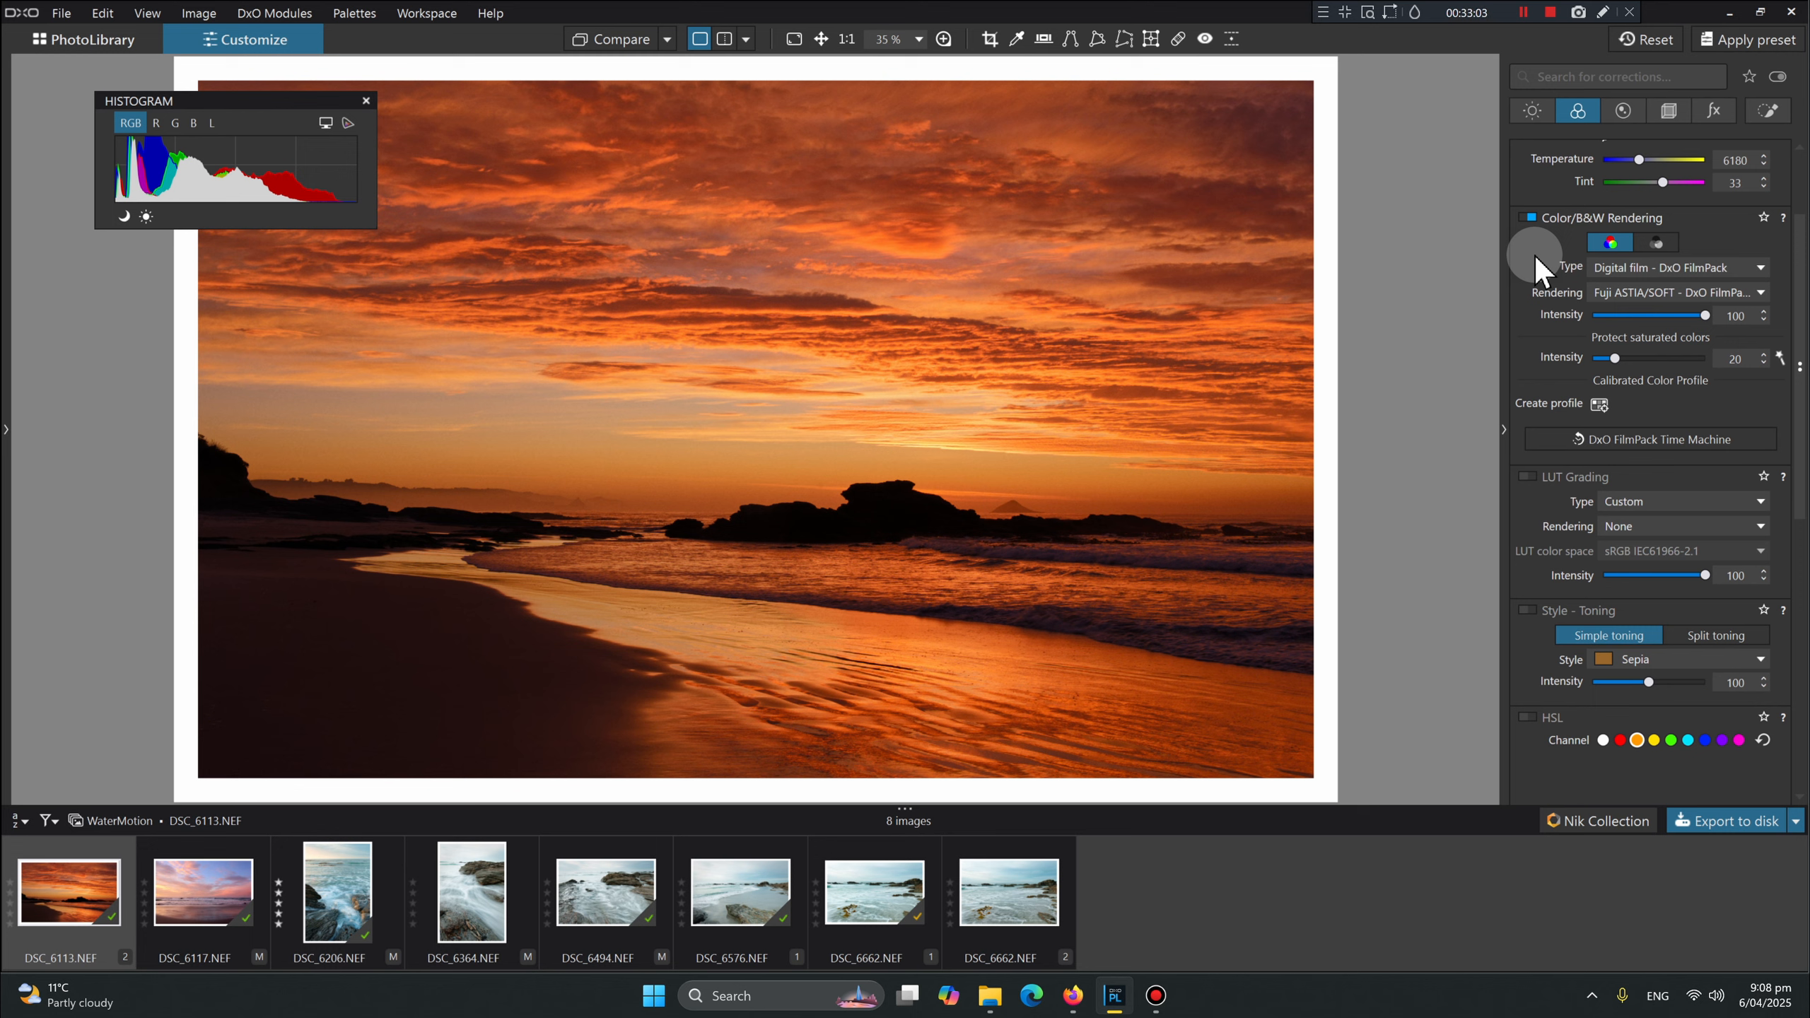
pyautogui.scroll(2, 1554, 267)
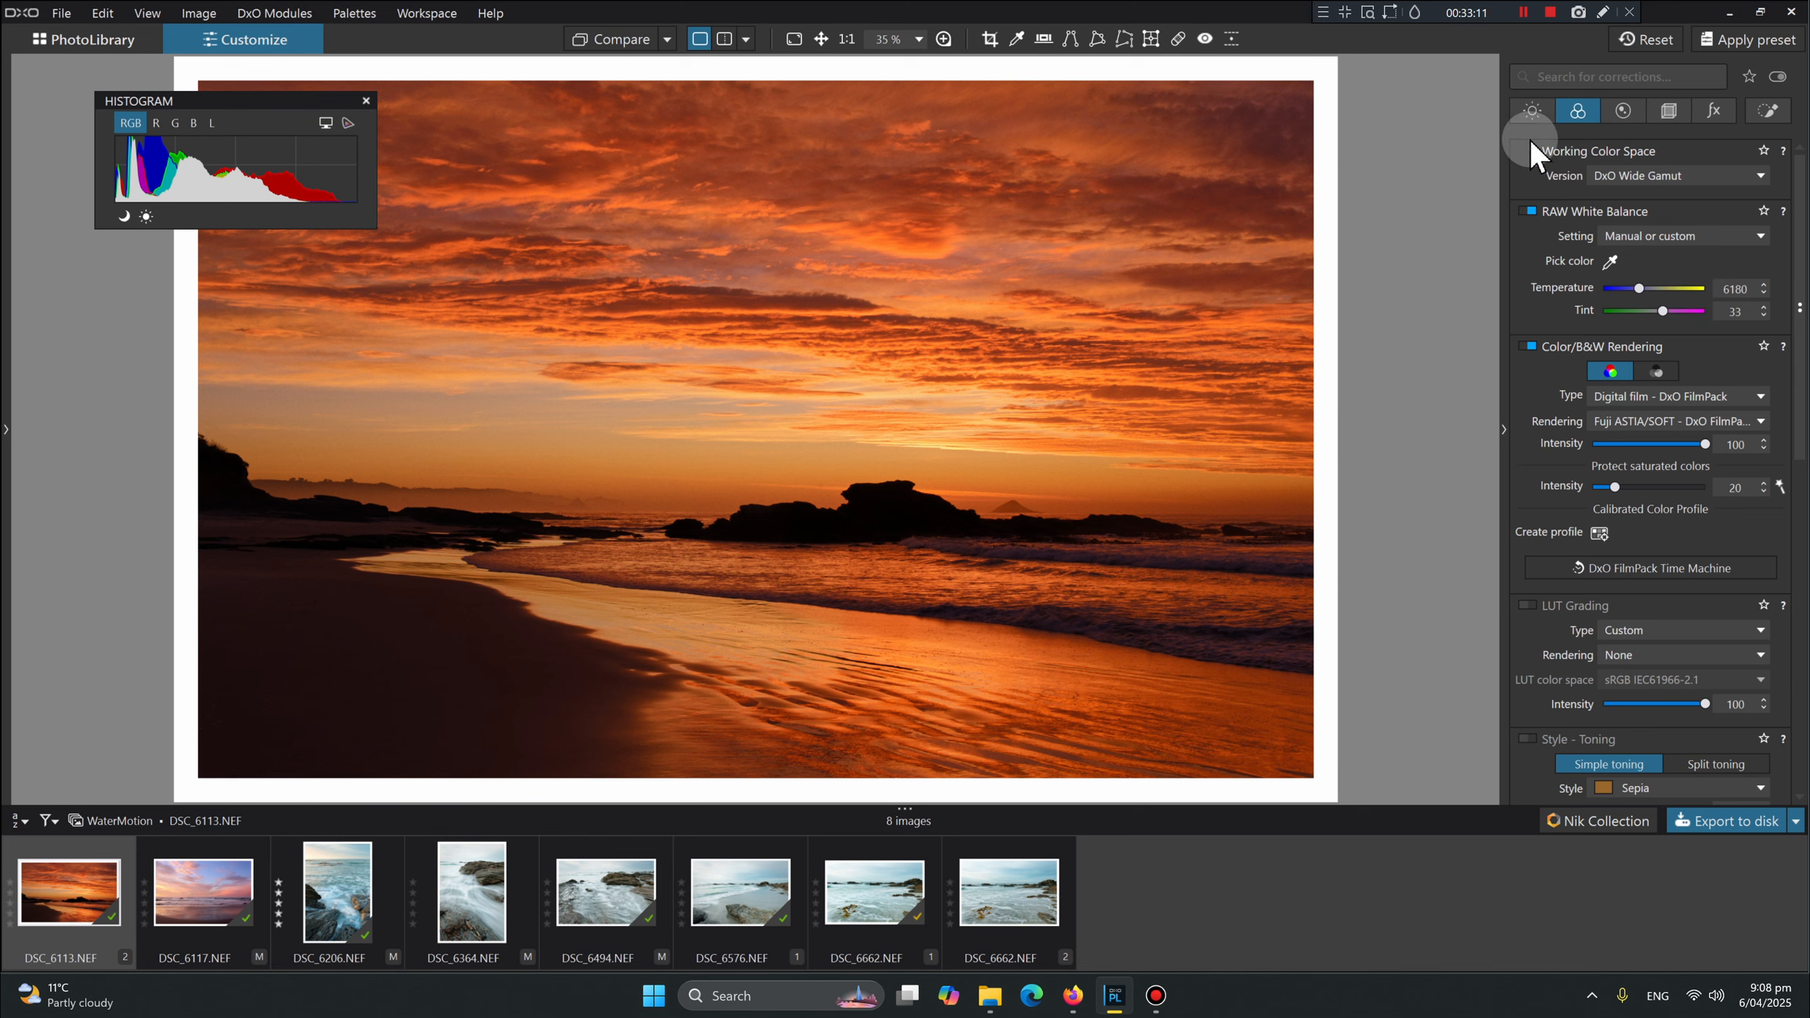
# Review the sunset photo's light corrections, showing and closing the spot weighted areas of DxO Smart Lighting.
pyautogui.click(1533, 107)
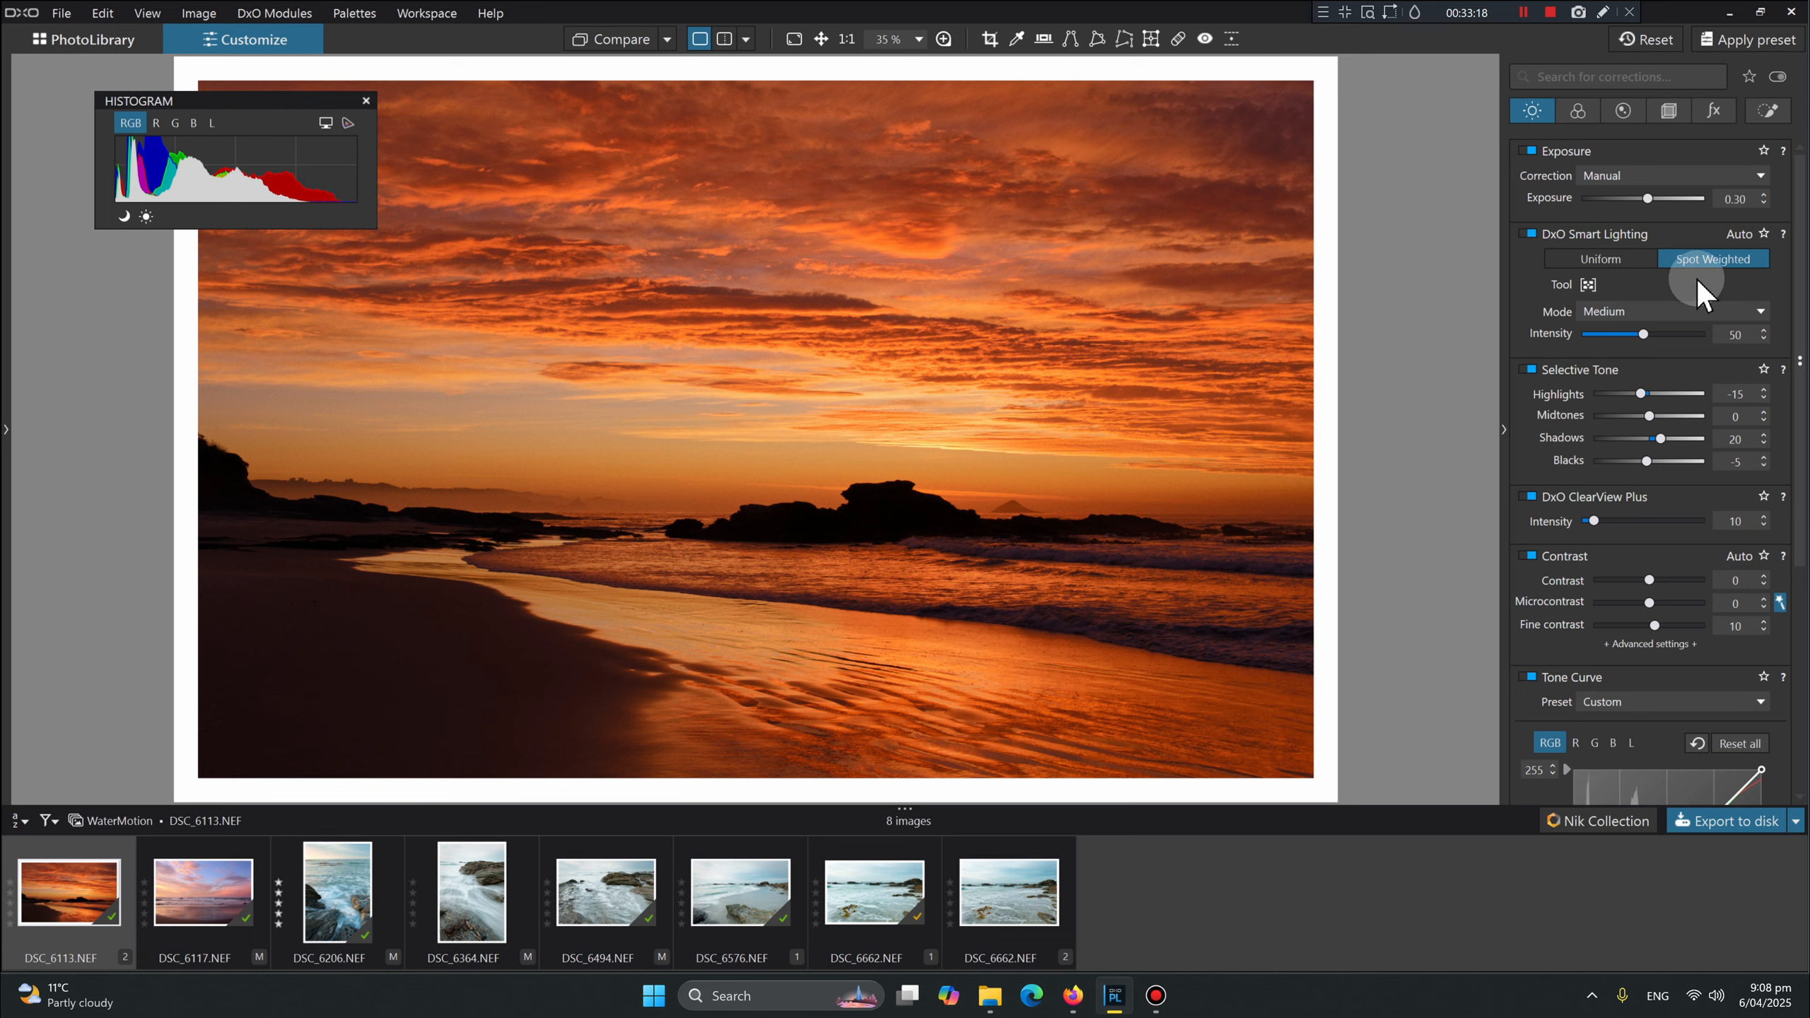
pyautogui.click(1590, 285)
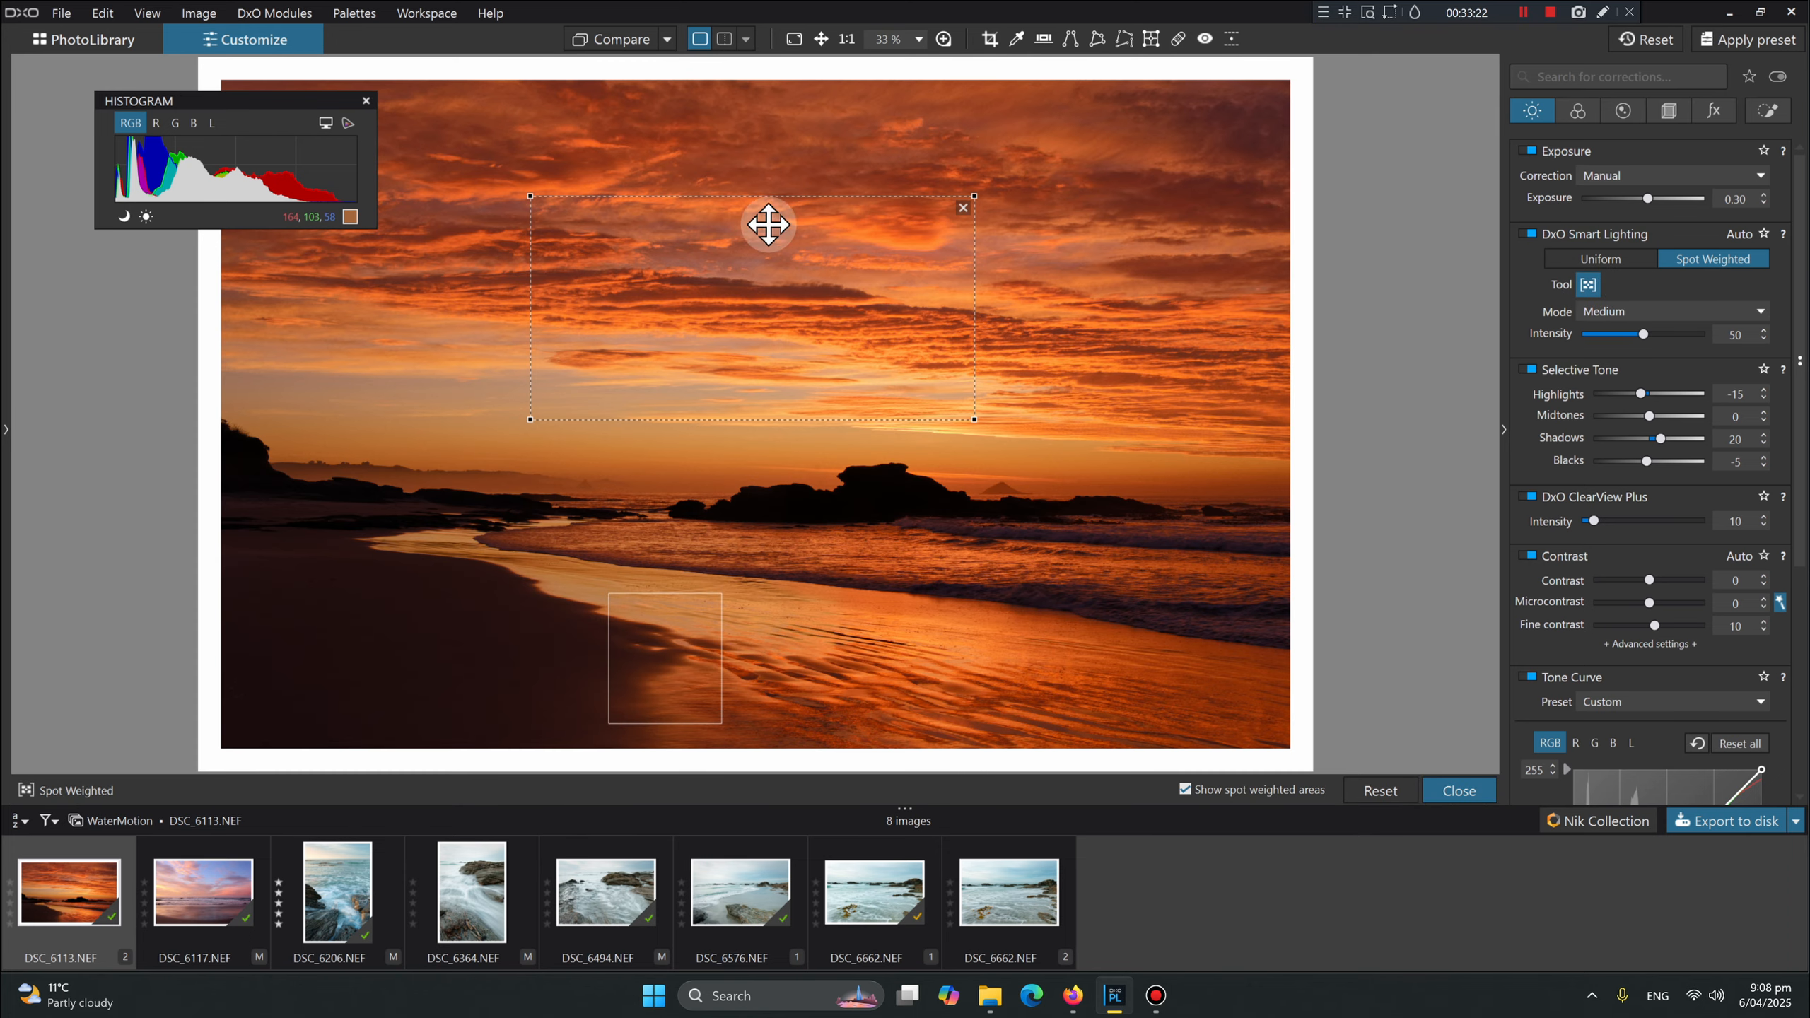
pyautogui.click(1586, 283)
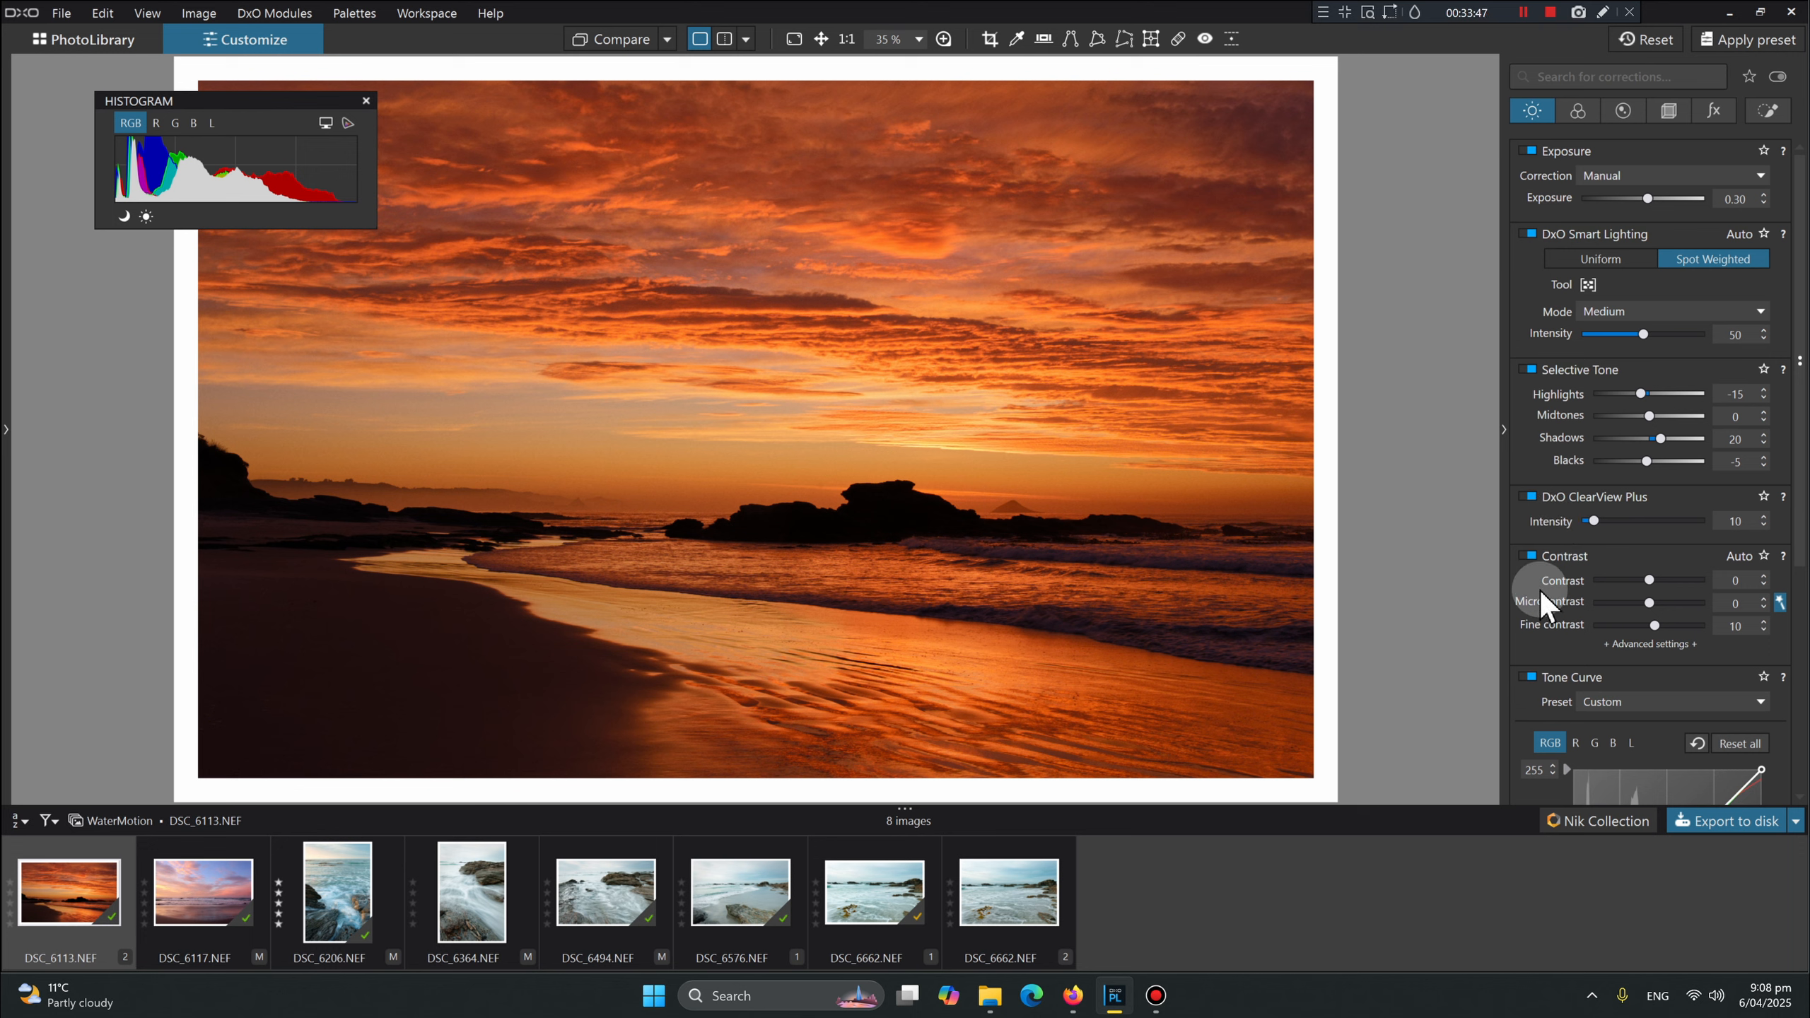
# Examine the Tone Curve's red, green and blue channels, returning to green to inspect its middle control point.
pyautogui.scroll(-3, 1540, 589)
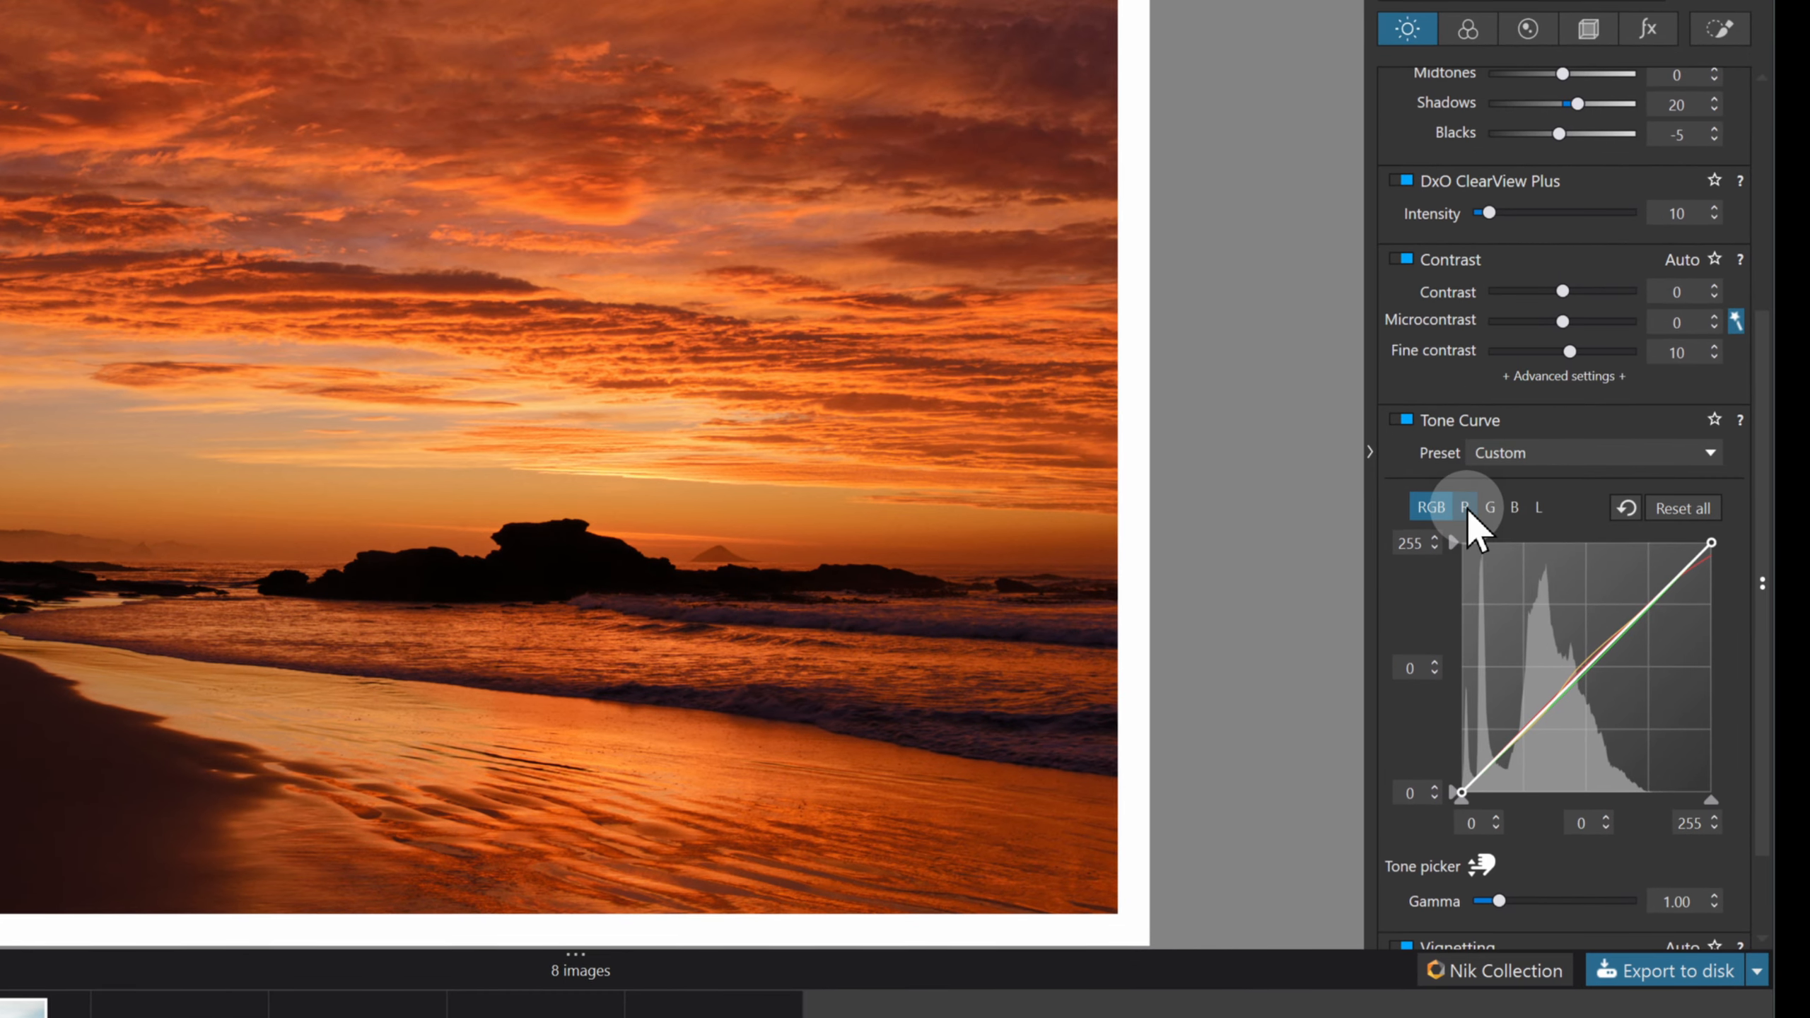
pyautogui.click(1464, 507)
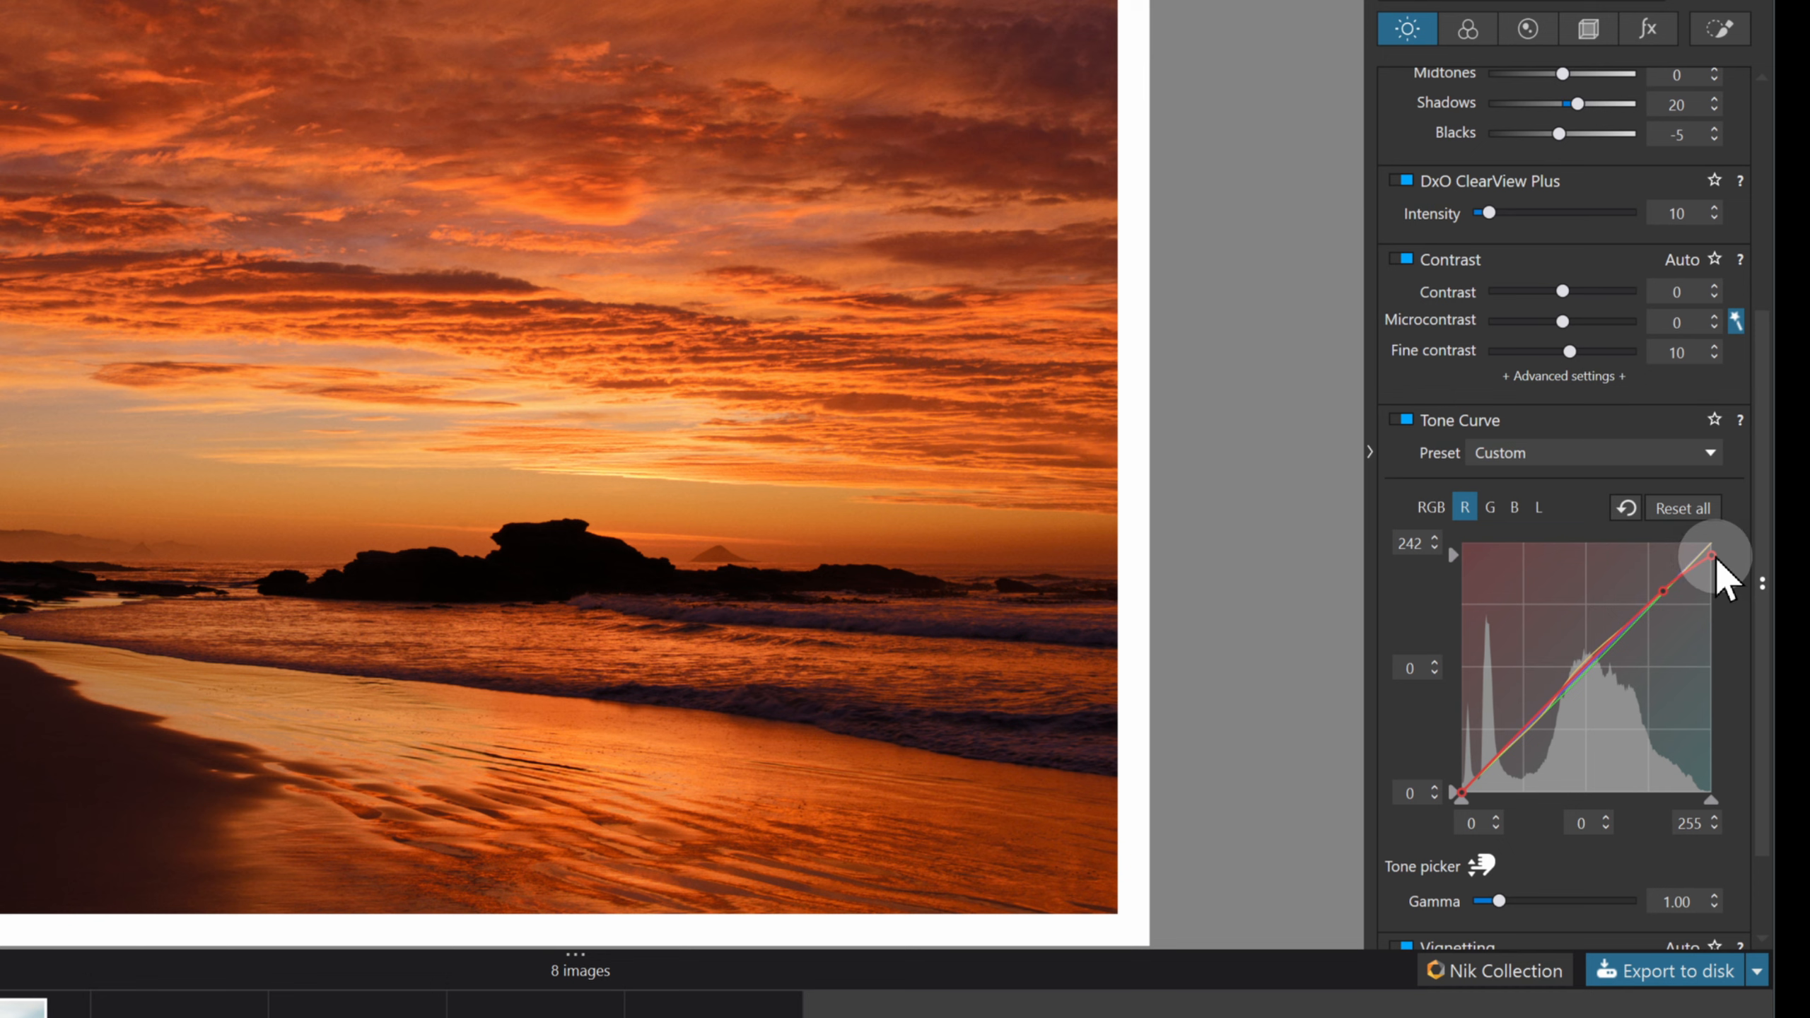
pyautogui.click(1491, 508)
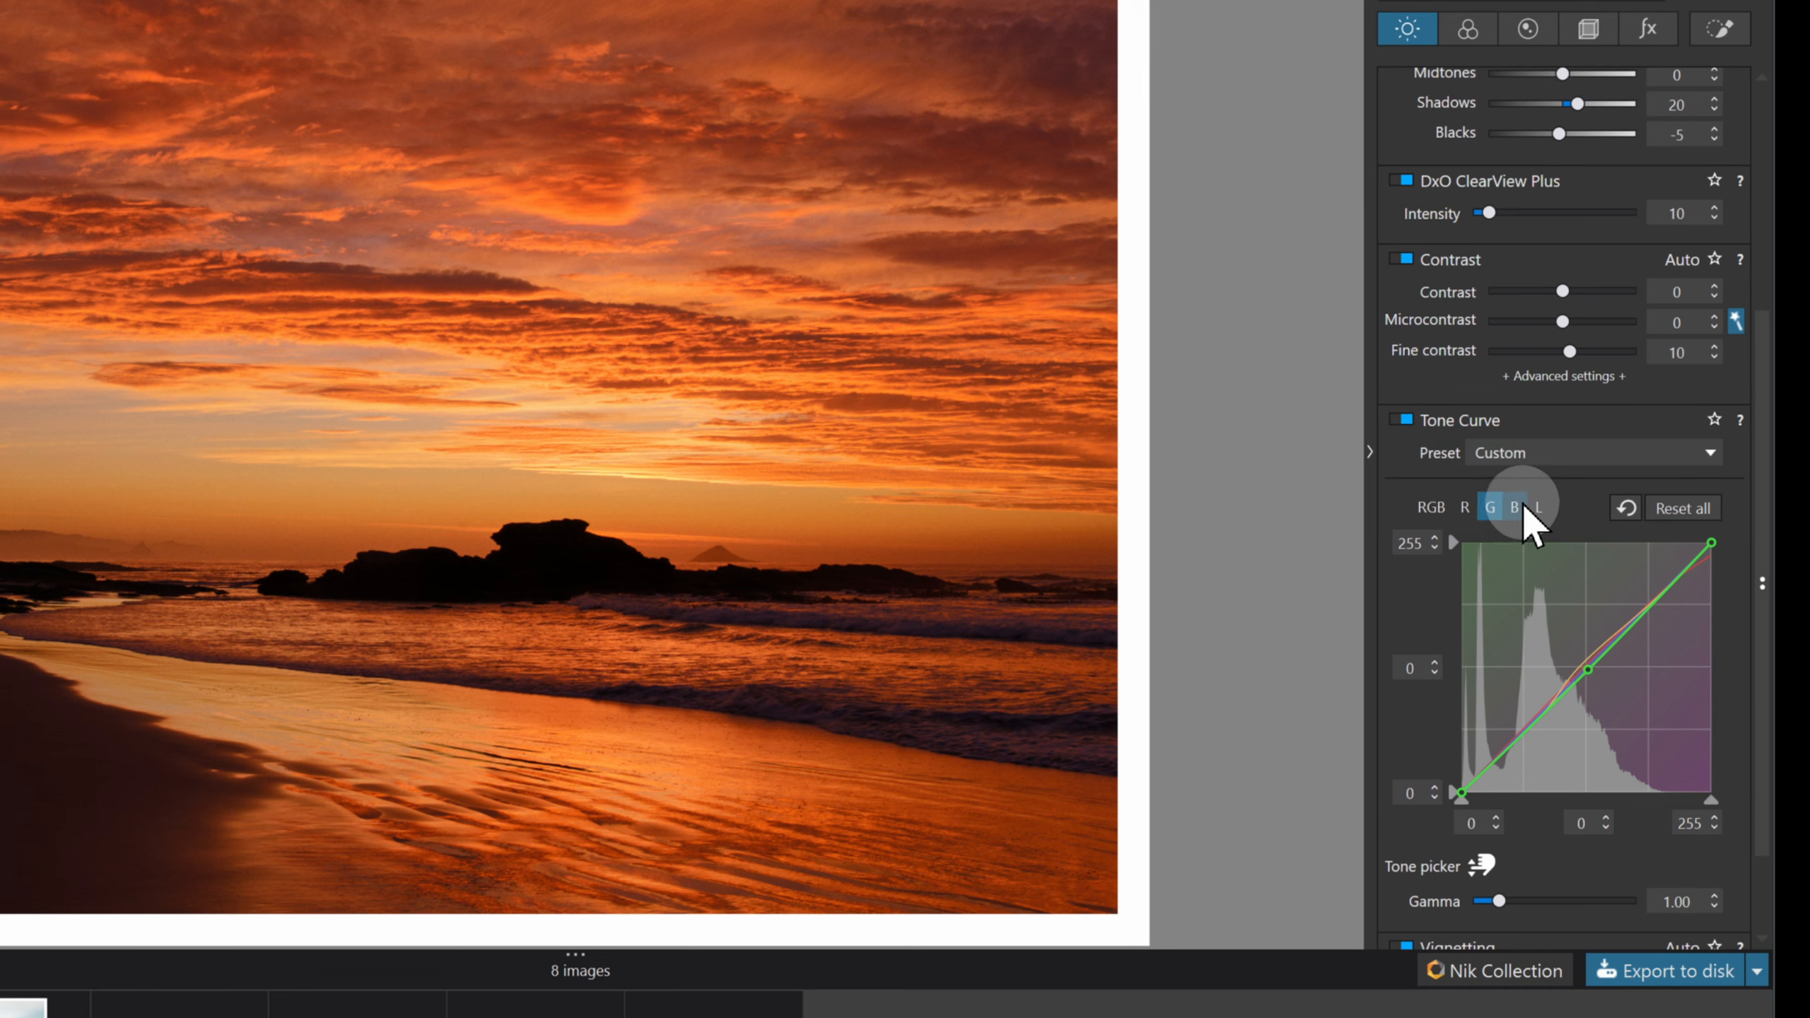
pyautogui.click(1516, 508)
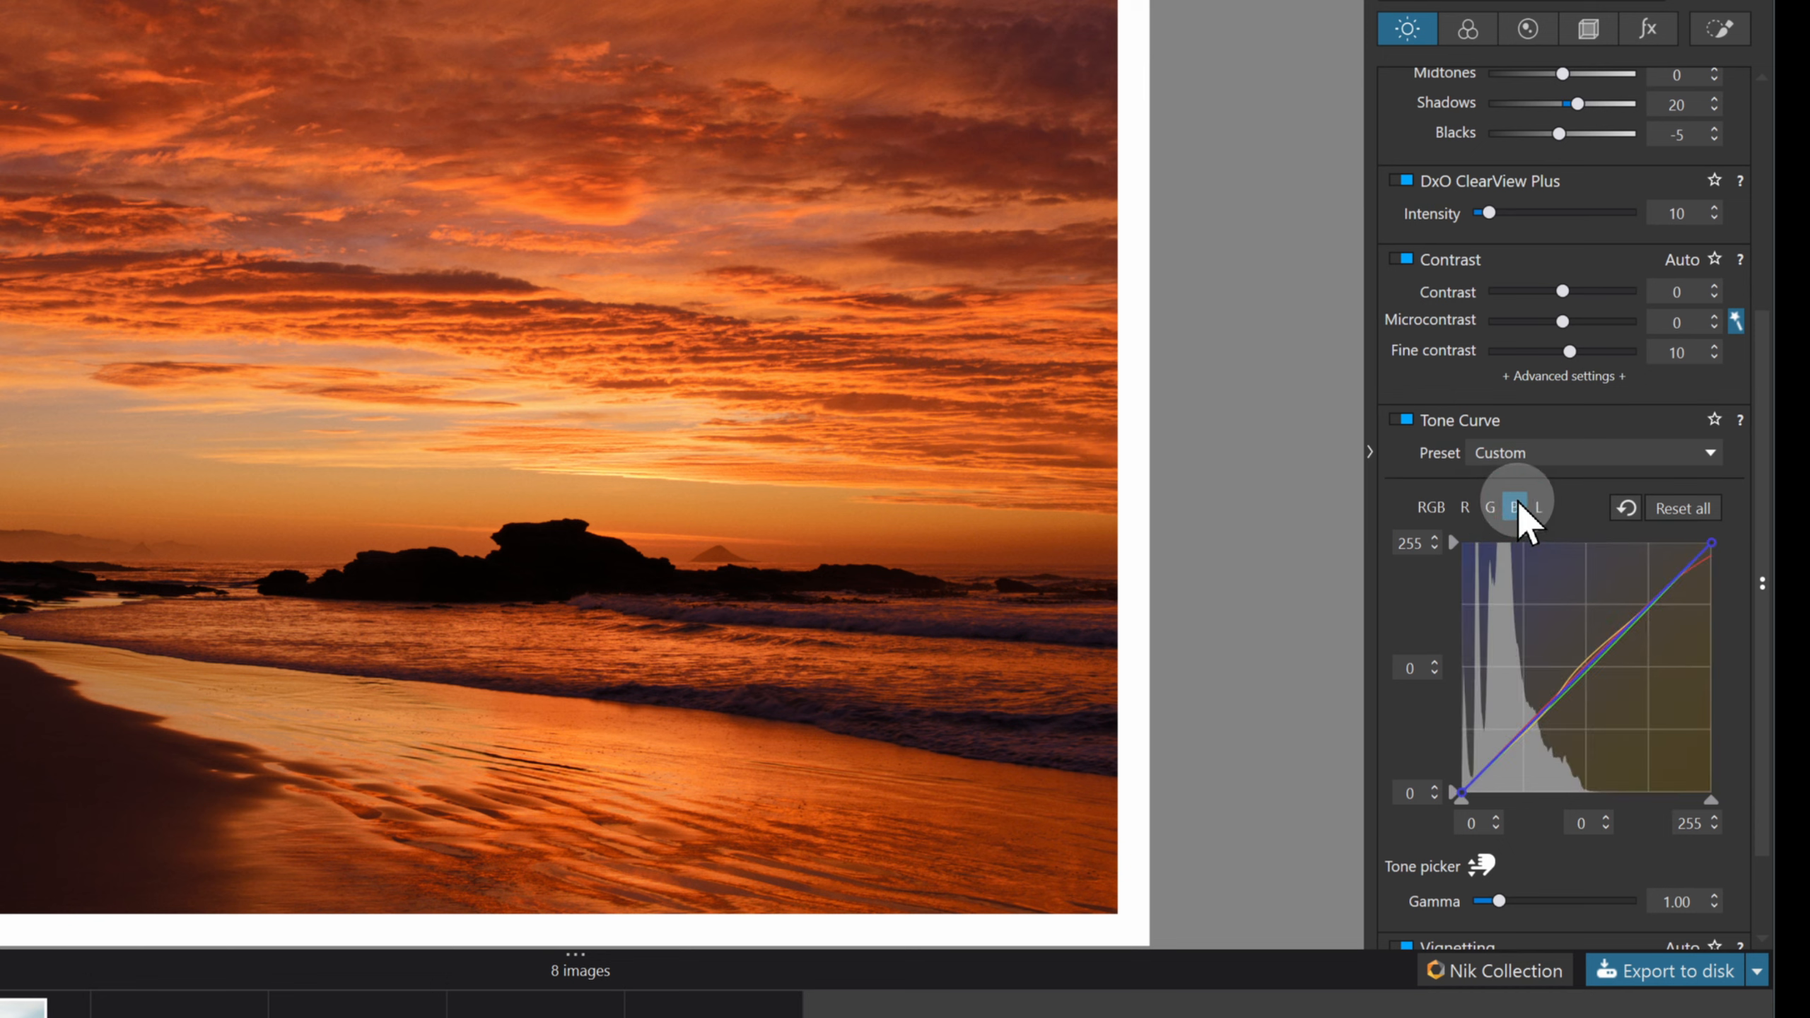
pyautogui.click(1491, 507)
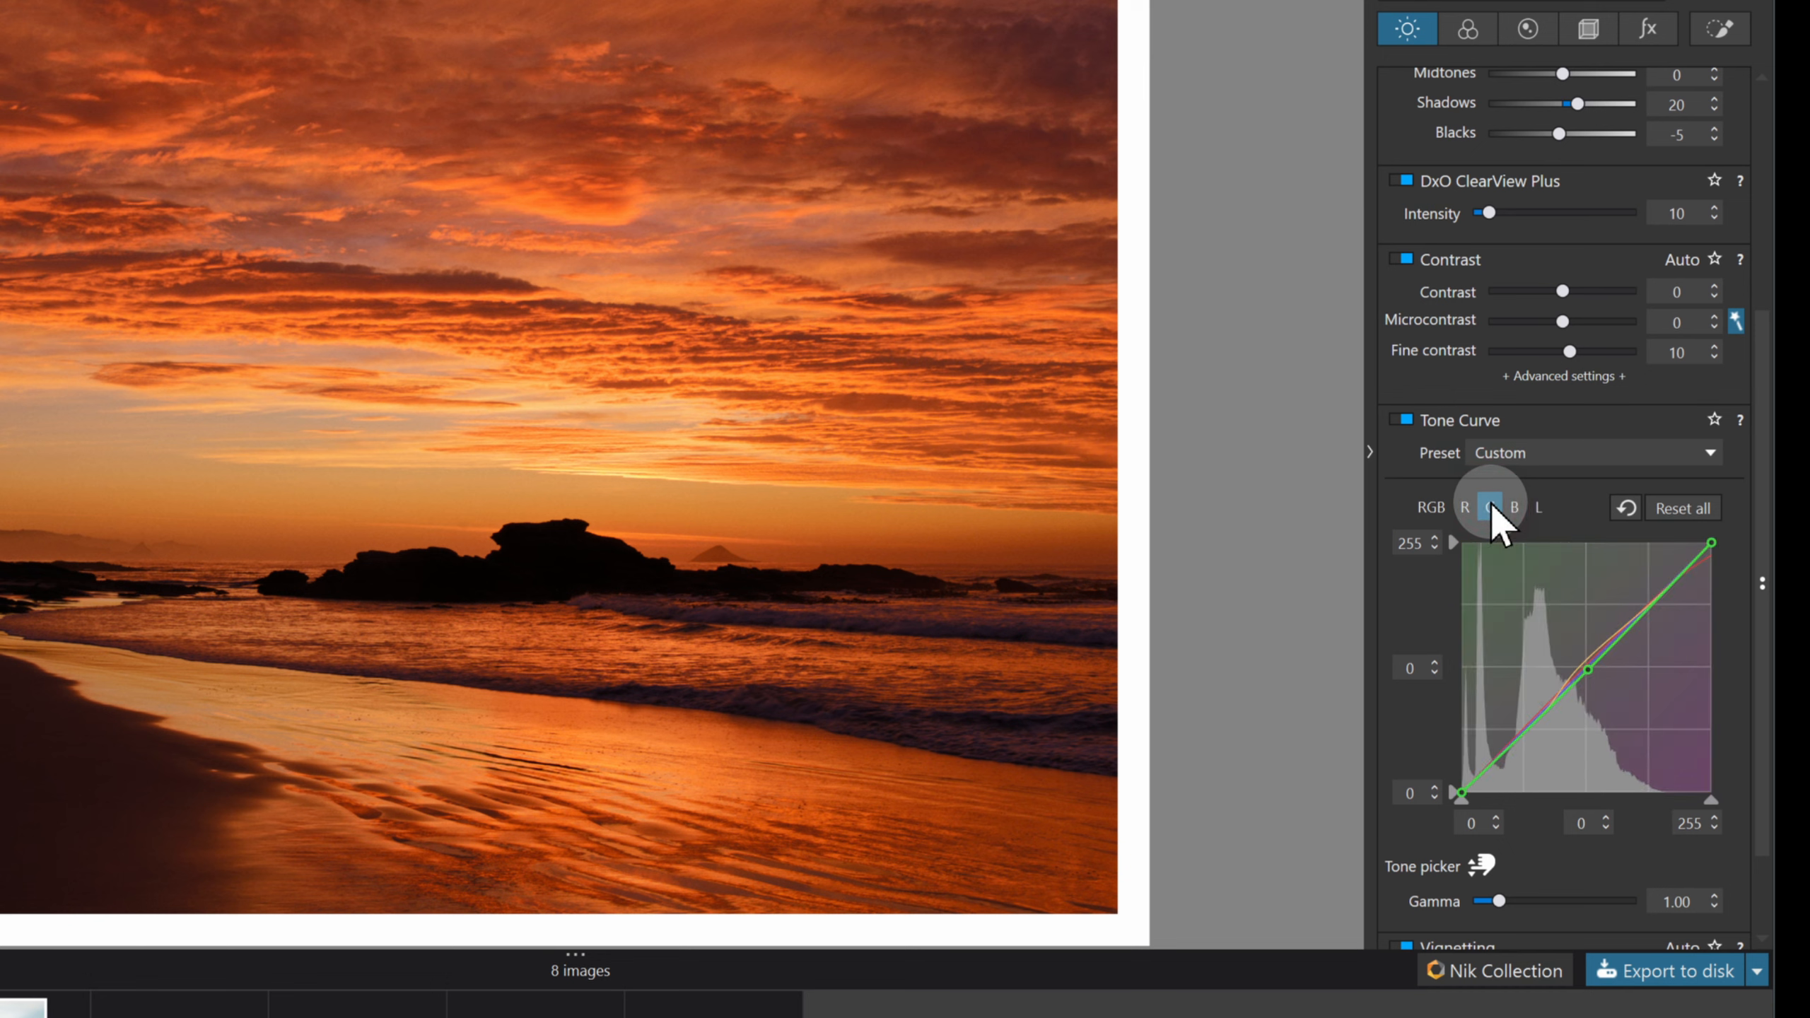
pyautogui.click(1589, 670)
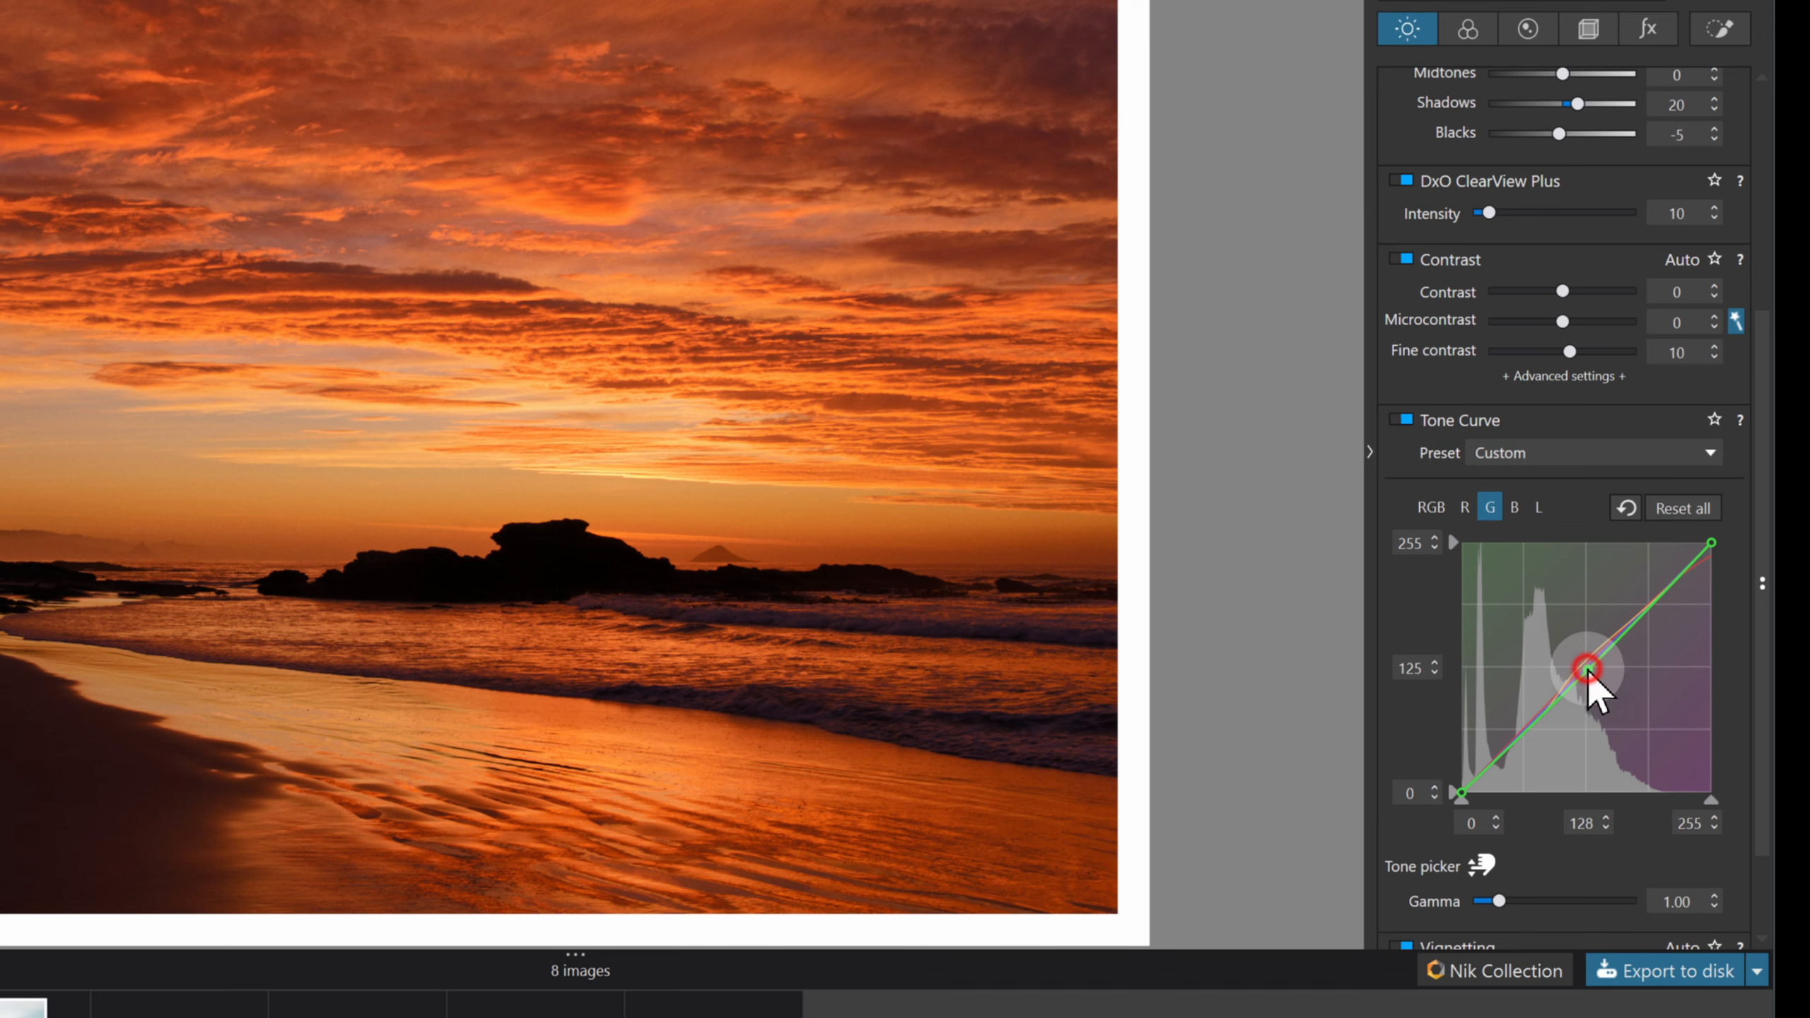